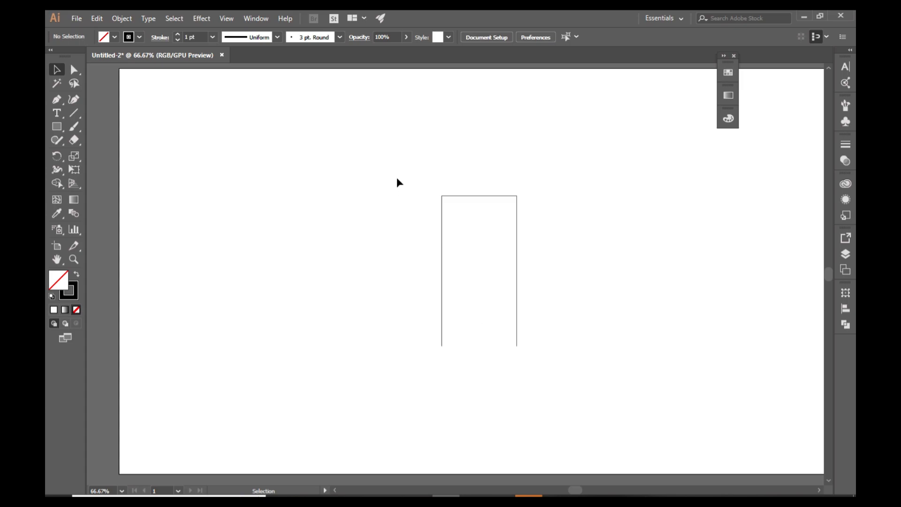
Round the two upper corners of the open rectangular path to 100 px, forming a semicircular arch
left_click_drag(394, 173, 547, 343)
left_click(75, 69)
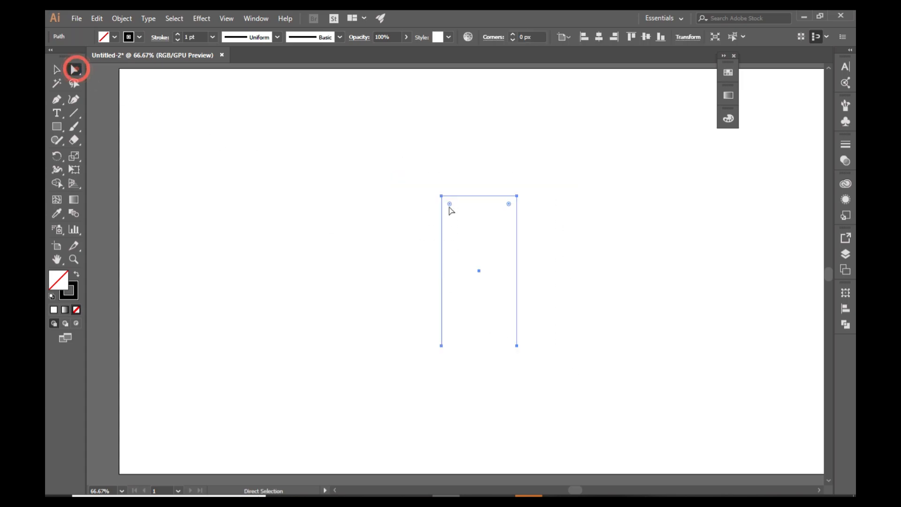
left_click_drag(450, 204, 487, 277)
Offset the arch path by 25 px with miter joins and the preview turned on
left_click(121, 19)
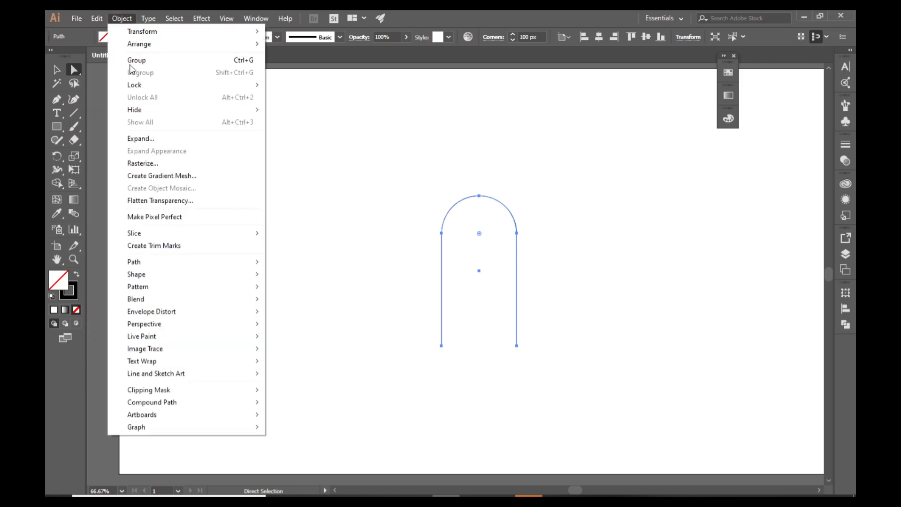
mouse_move(154, 259)
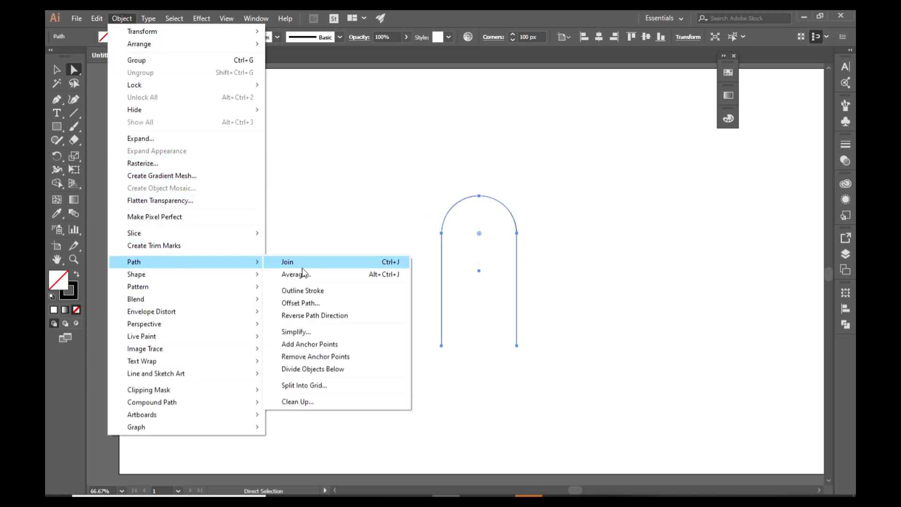
left_click(326, 303)
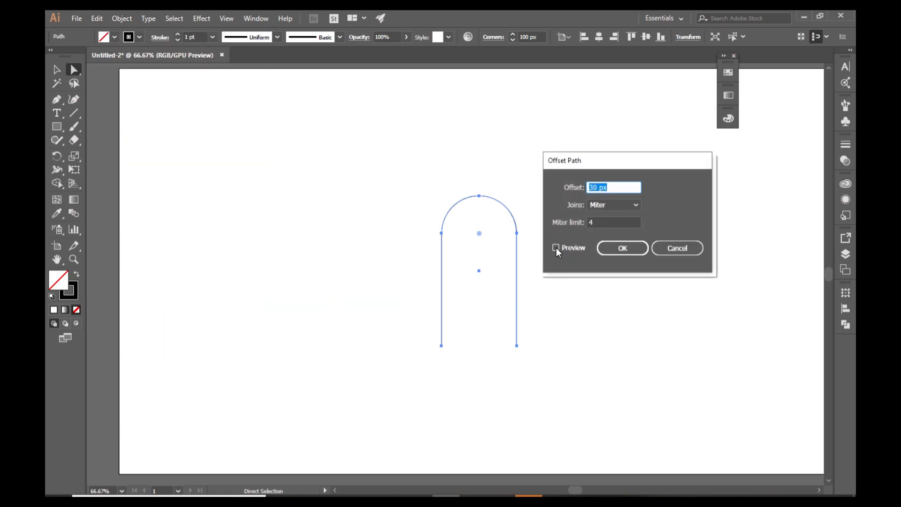
left_click(556, 248)
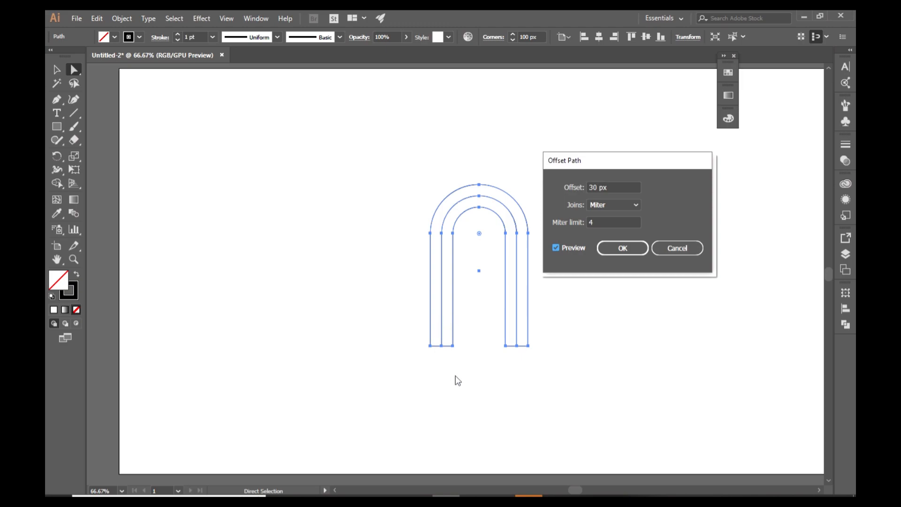
left_click(599, 187)
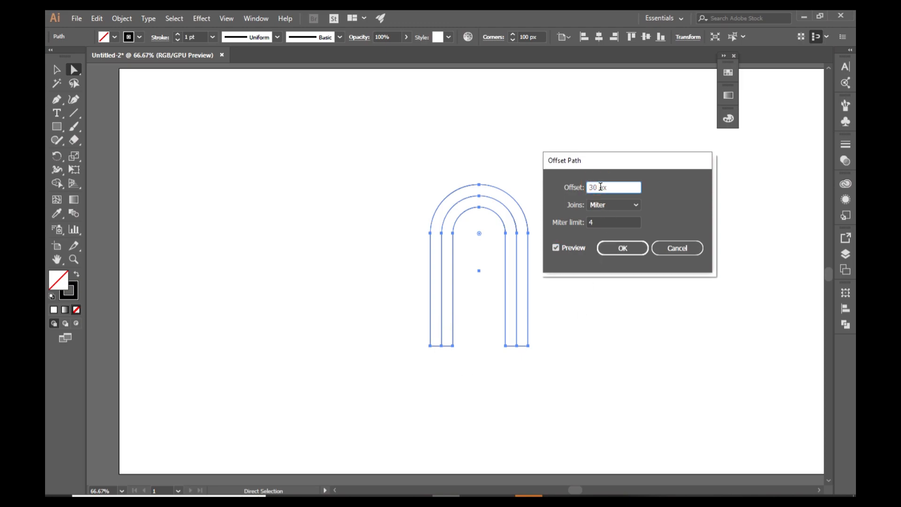
key("Down")
key("Down")
key("Down")
key("Down")
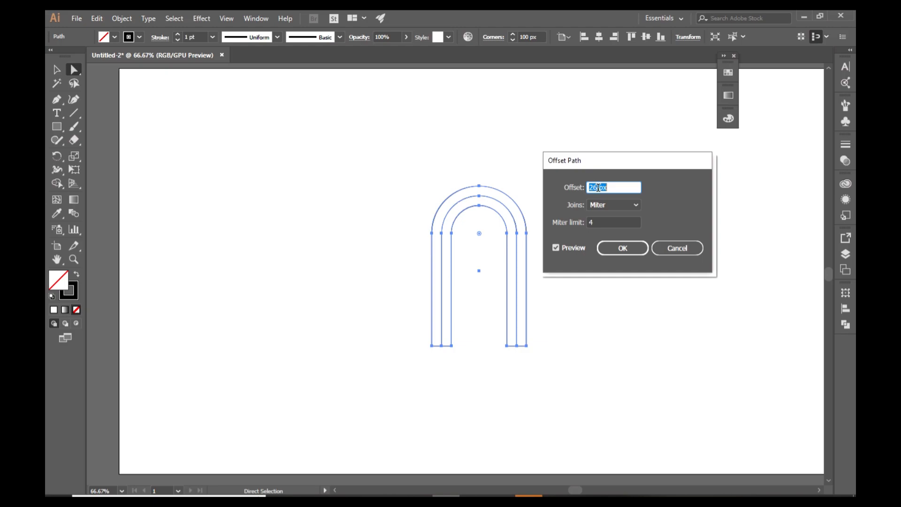
key("Down")
key("Down")
key("Up")
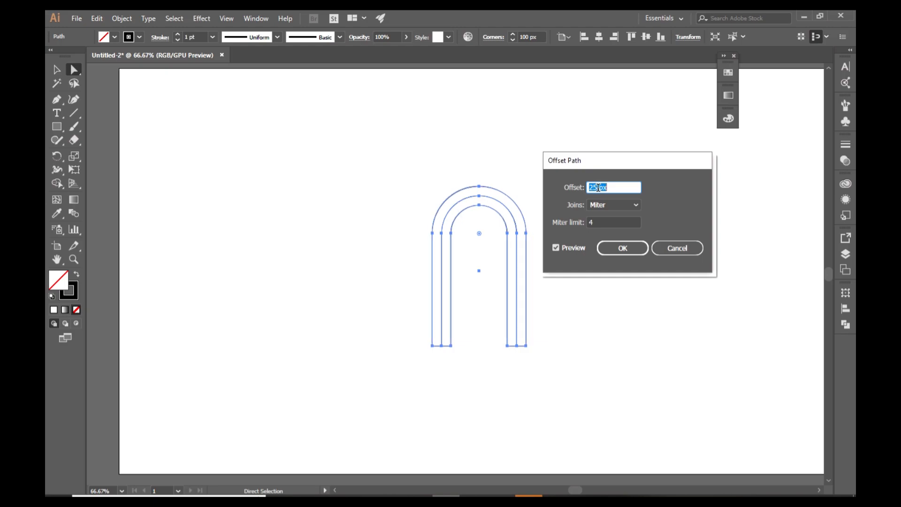
left_click(618, 248)
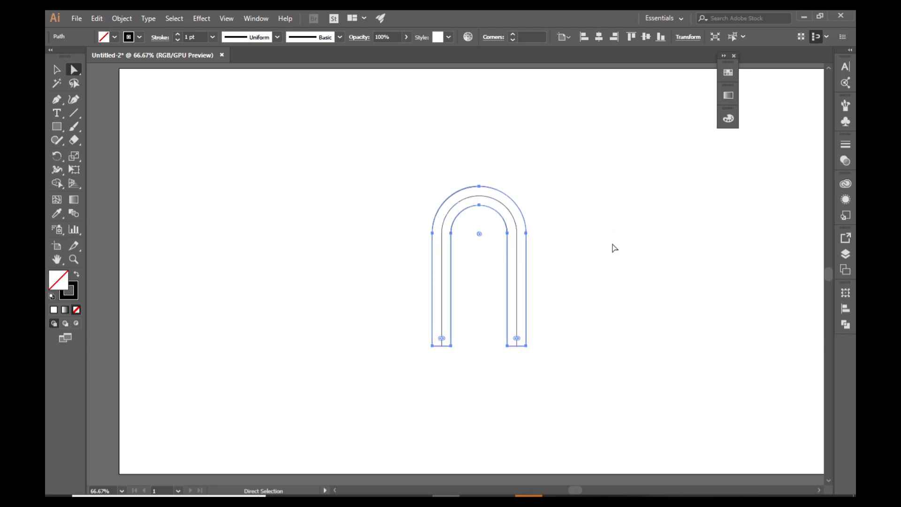
left_click(570, 279)
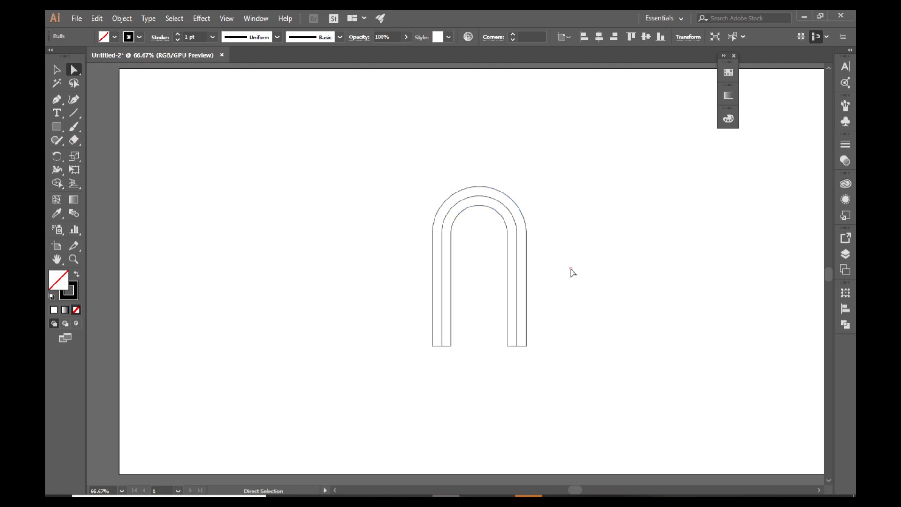
Delete the original centre path, leaving only the offset arch outline
left_click(517, 254)
left_click(518, 256)
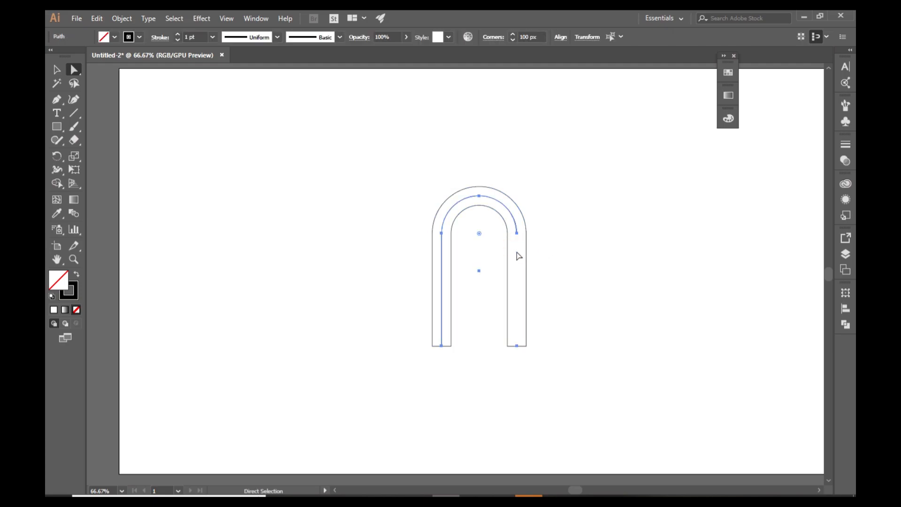
scroll(518, 255, "up", 2)
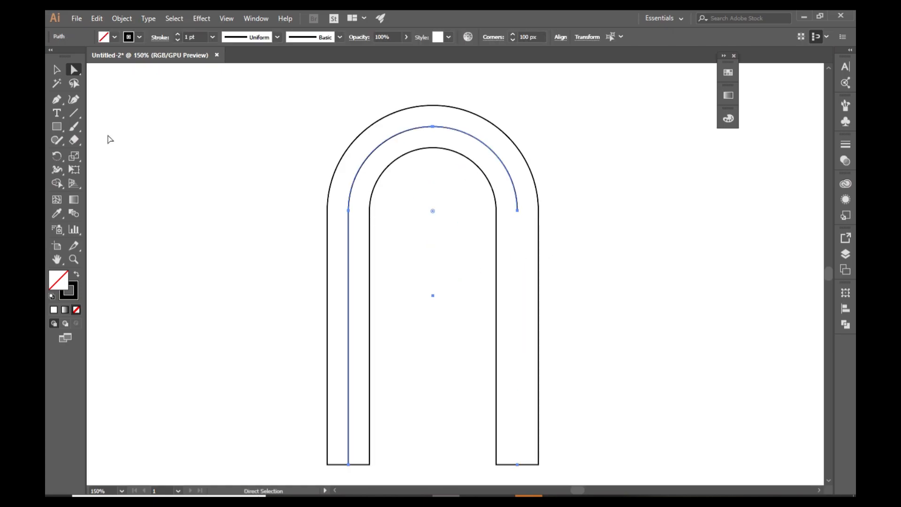
left_click(56, 69)
left_click(423, 127)
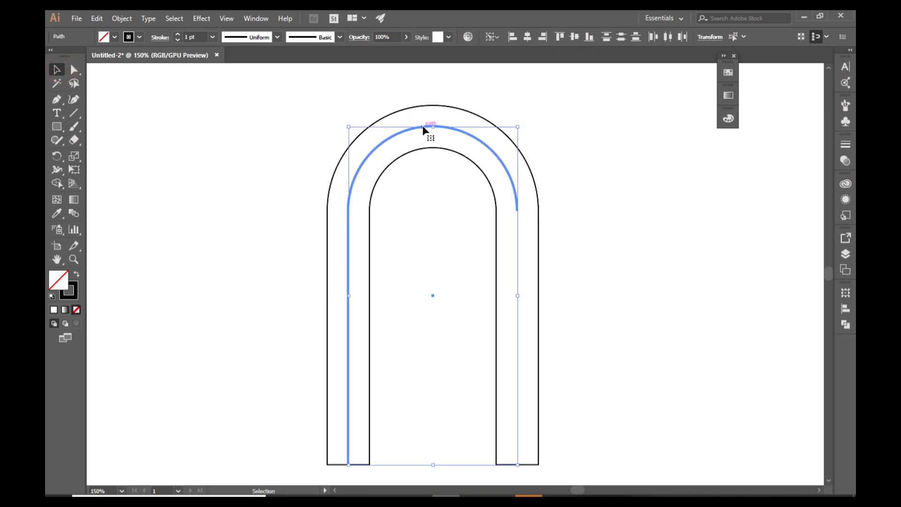
key("Delete")
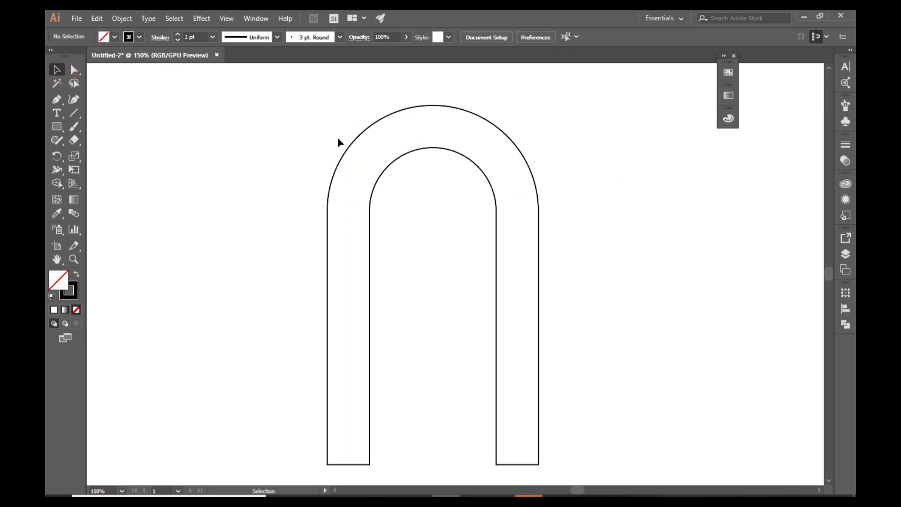
Copy the arch outline, paste it in front, and move the copy right by one band width
left_click(349, 168)
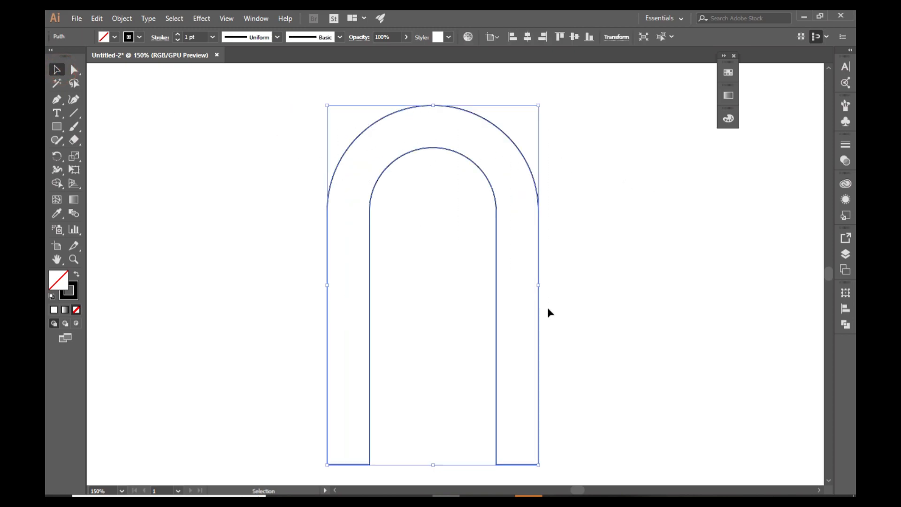
left_click(94, 20)
left_click(115, 72)
left_click(97, 18)
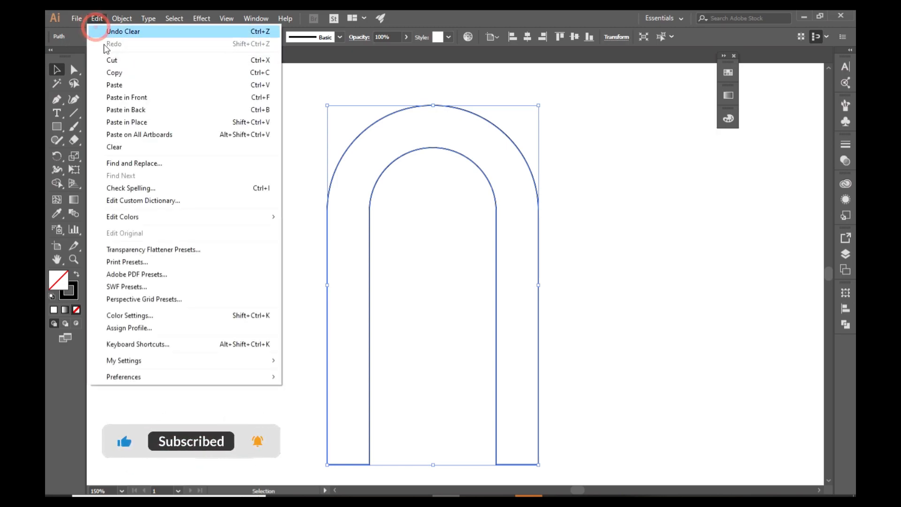
left_click(124, 98)
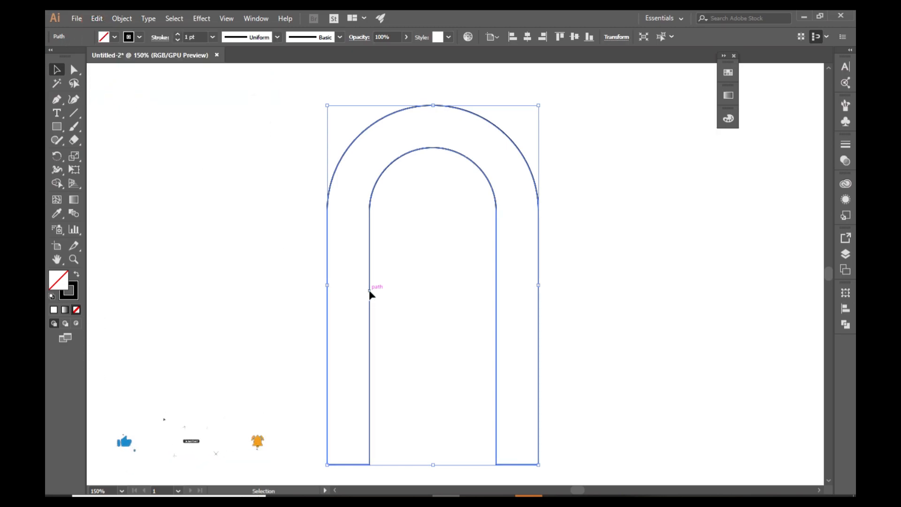
left_click_drag(373, 294, 411, 294)
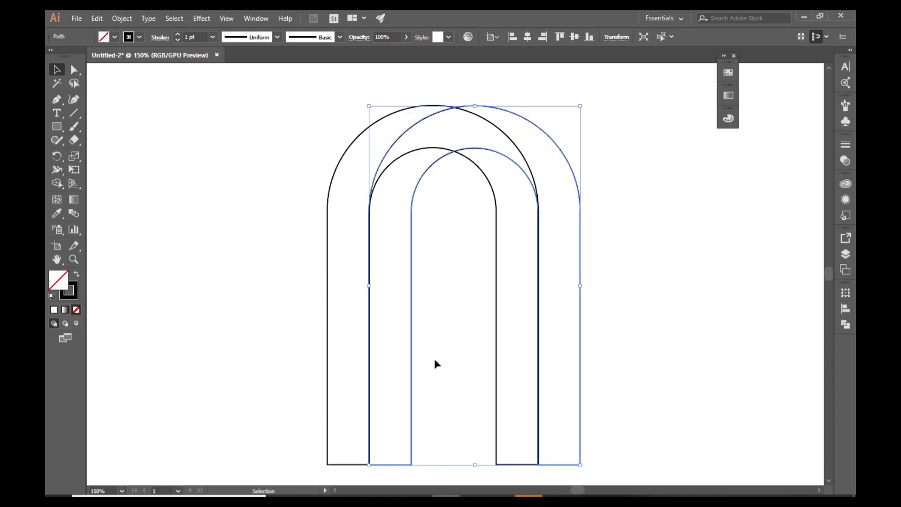
left_click(259, 402)
Try to line up the copied arch's lower edge with the original arch's lower edge
scroll(393, 472, "up", 4)
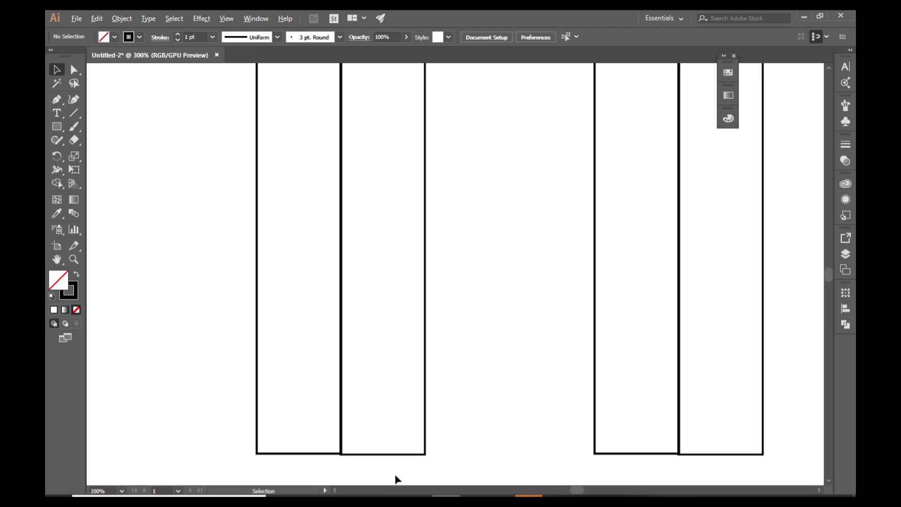
left_click(312, 434)
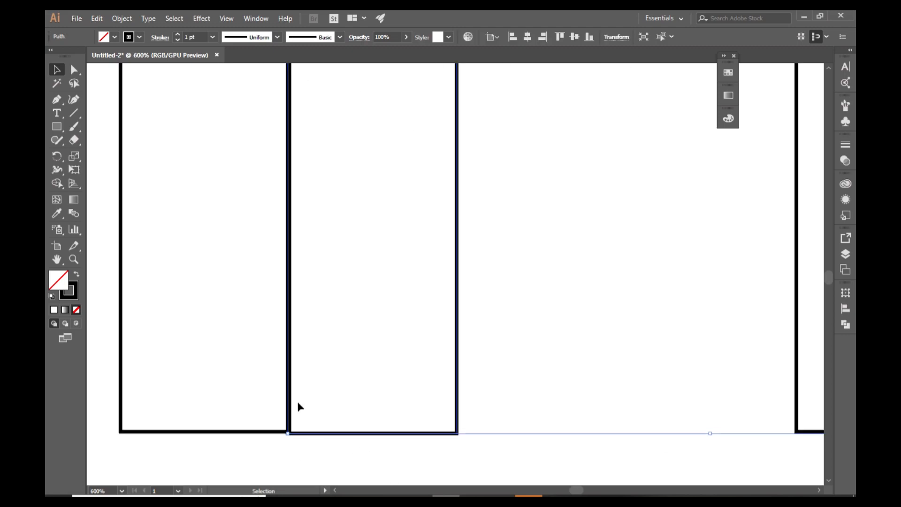
left_click_drag(289, 391, 288, 388)
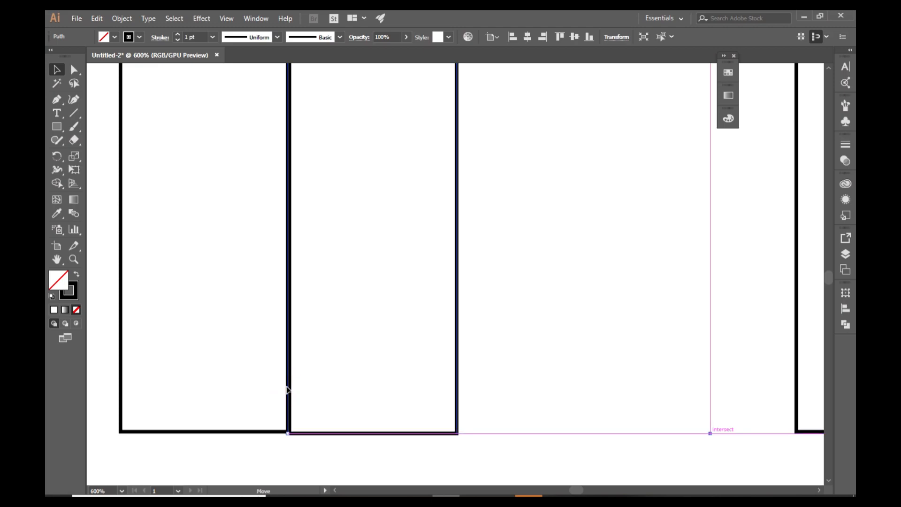
left_click(290, 458)
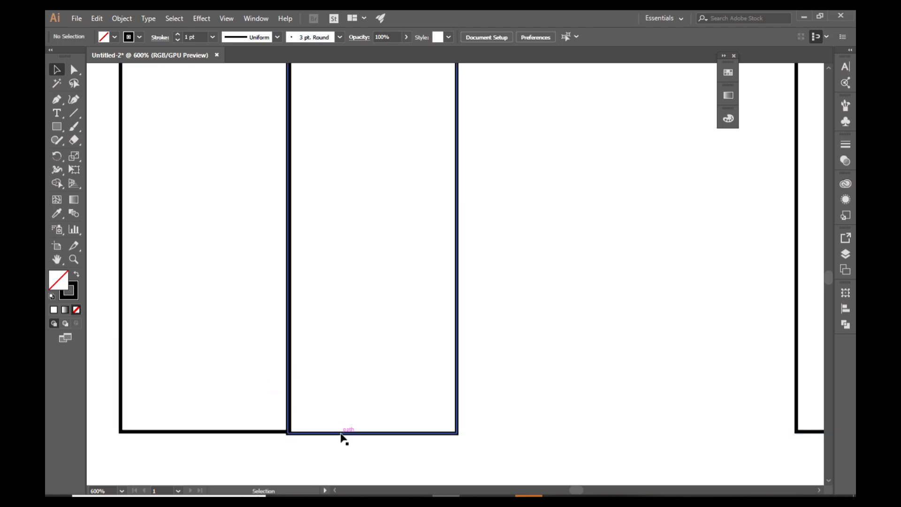
left_click_drag(344, 433, 342, 433)
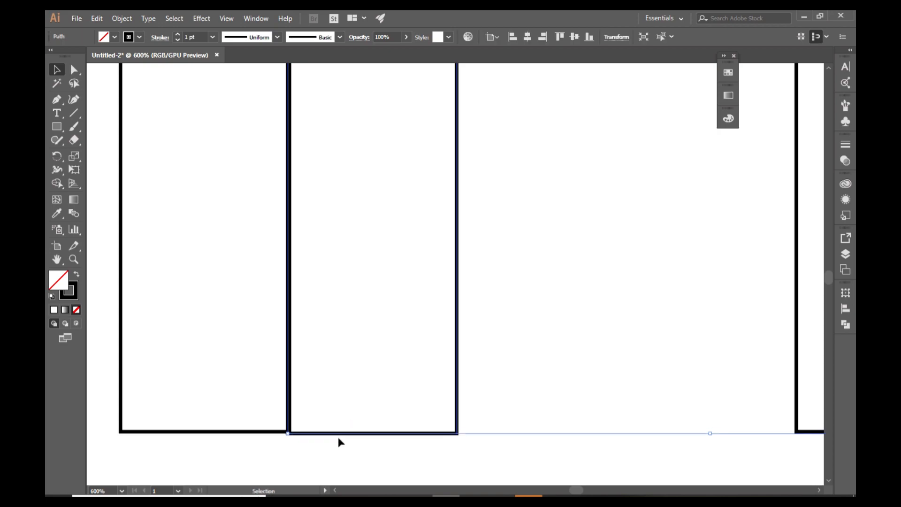
left_click(337, 439)
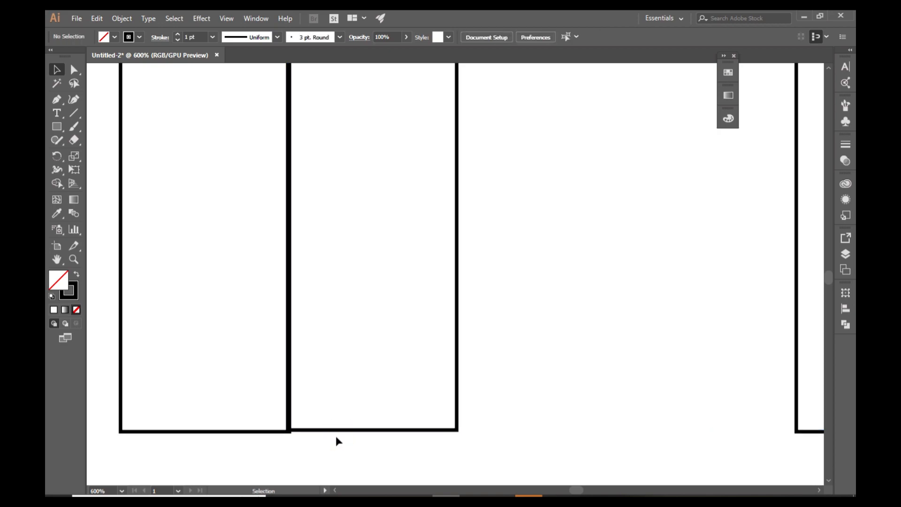
Shift the copied arch slightly right and down to match its lower corner to the original's
scroll(374, 342, "down", 3, "alt")
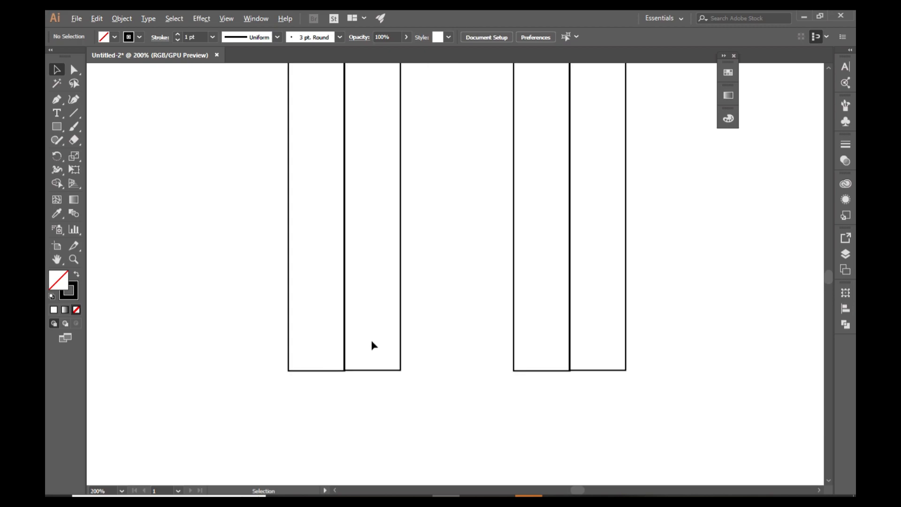
scroll(368, 374, "up", 5, "alt")
mouse_move(264, 446)
left_mouse_down()
mouse_move(270, 451)
mouse_move(263, 444)
mouse_move(259, 453)
left_mouse_up()
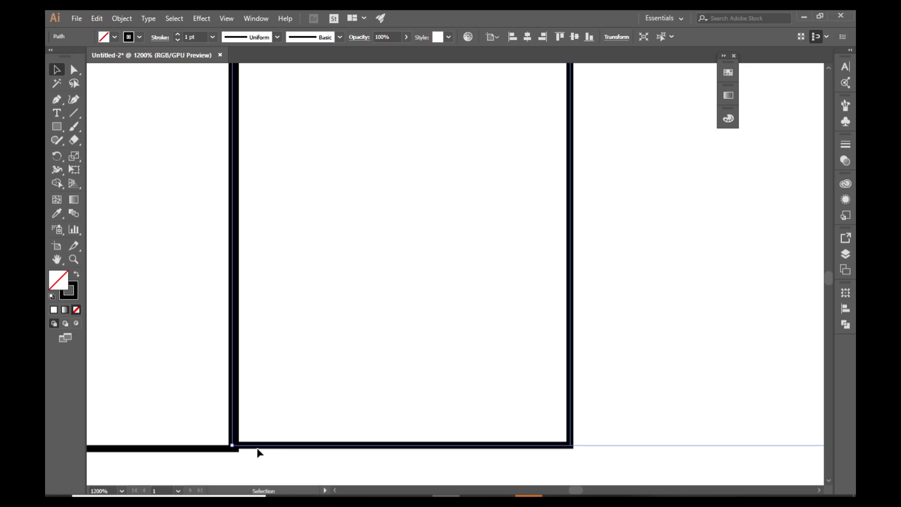
key("Right")
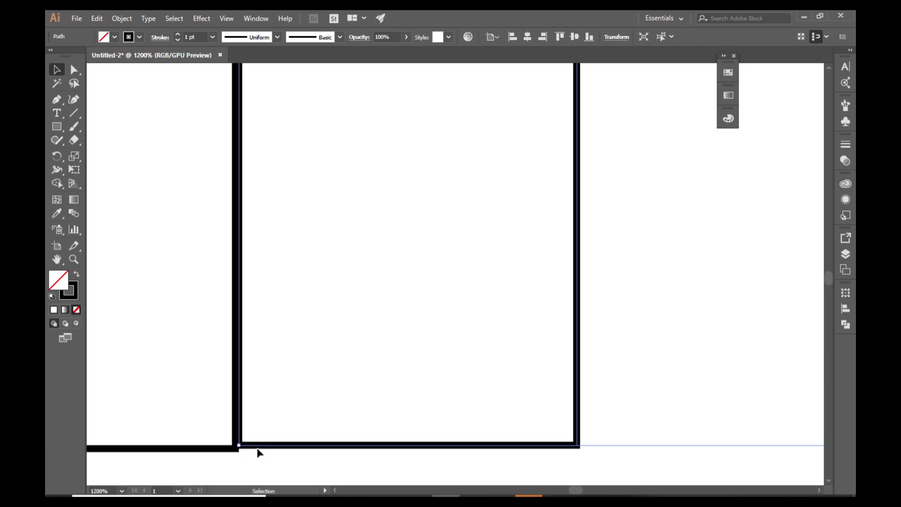
key("Down")
scroll(320, 427, "down", 8)
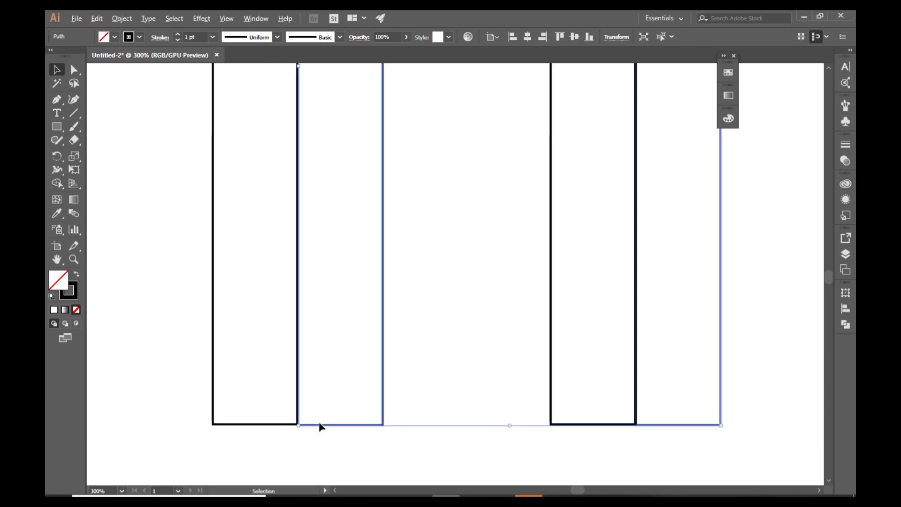
Move the copied arch back left onto the original arch
scroll(338, 371, "up", 2)
left_click_drag(327, 324, 284, 324)
left_click(537, 369)
scroll(516, 361, "down", 5)
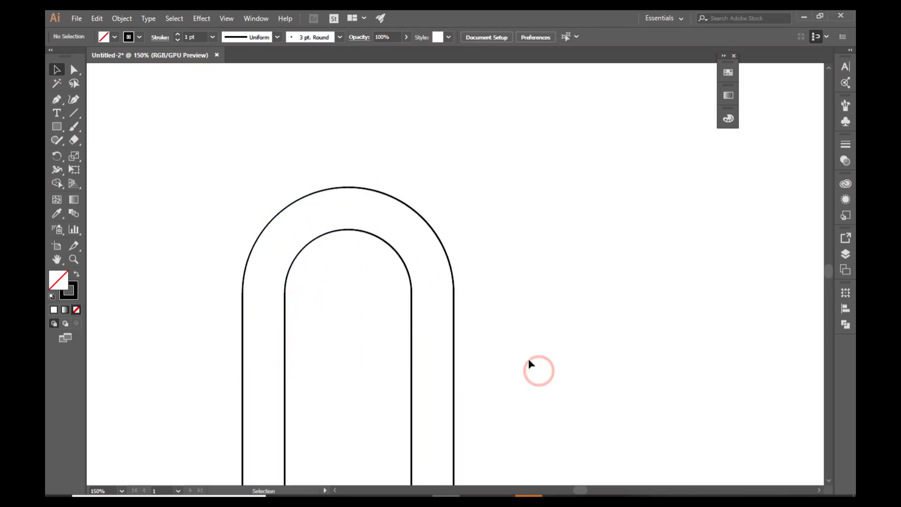
Move the copied arch right by one band width so its outer left edge meets the original's inner edge
left_click(284, 333)
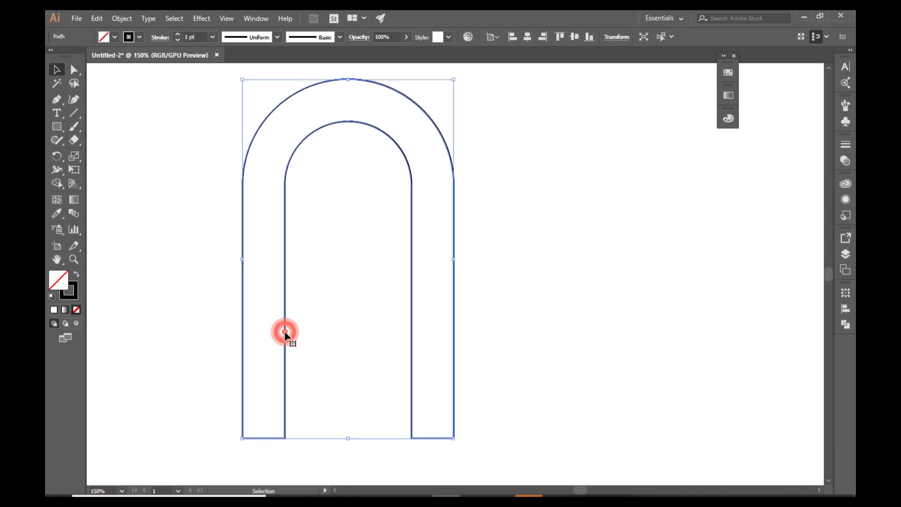
left_click(288, 333, "shift")
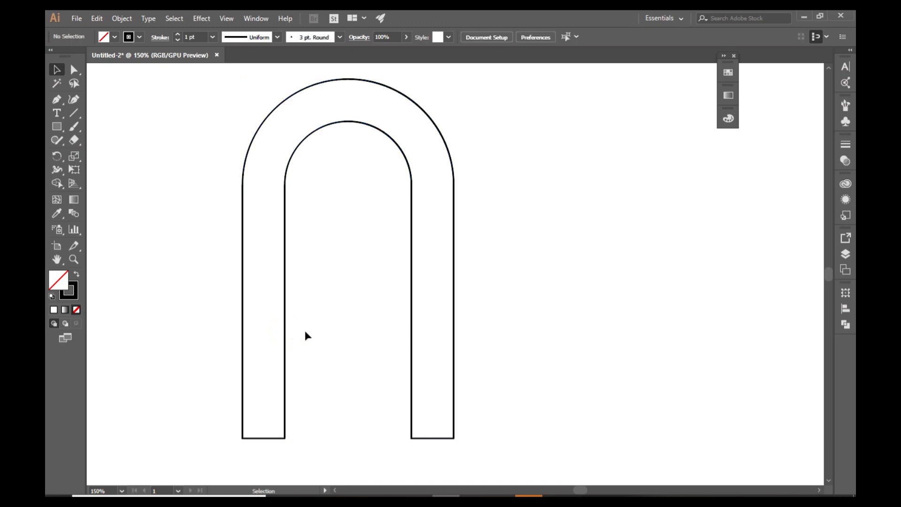
left_click_drag(285, 331, 330, 336)
left_click(276, 456)
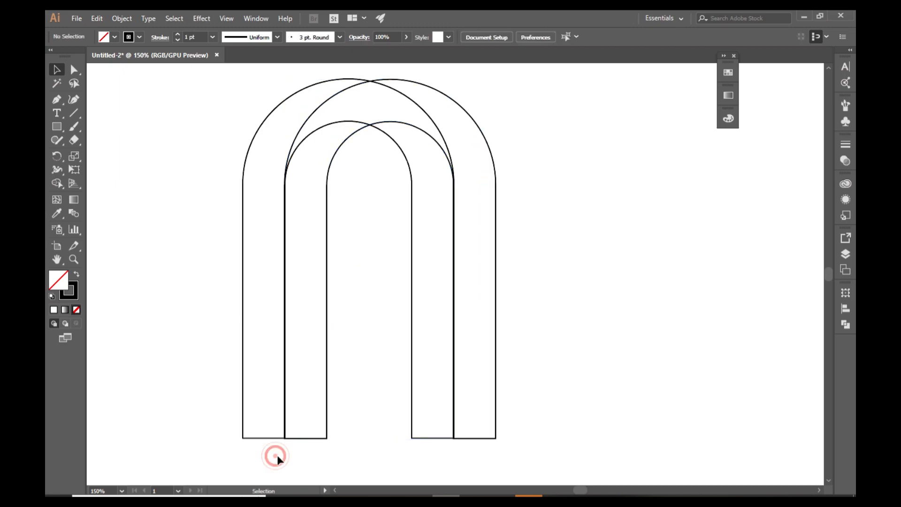
Try to nudge the copied arch's lower corner upward to line up with the original arch's lower edge
scroll(288, 439, "up", 7)
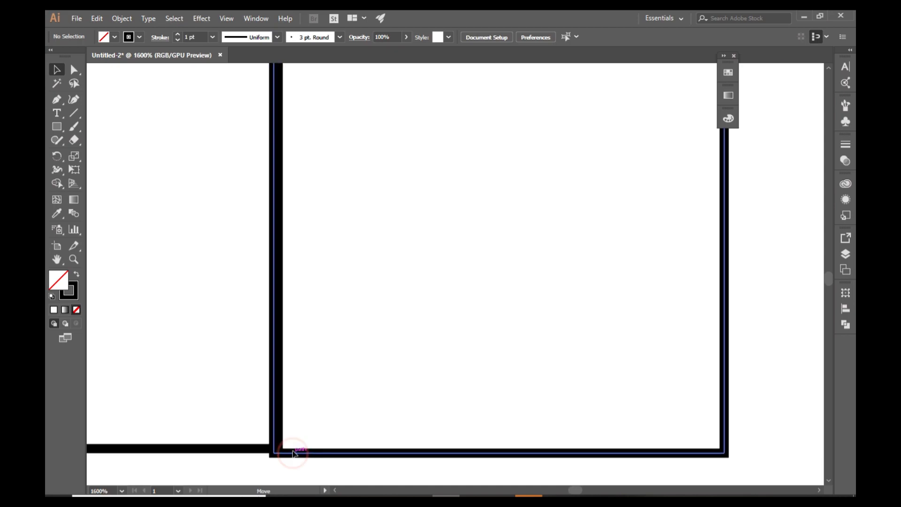
left_click_drag(293, 456, 290, 447)
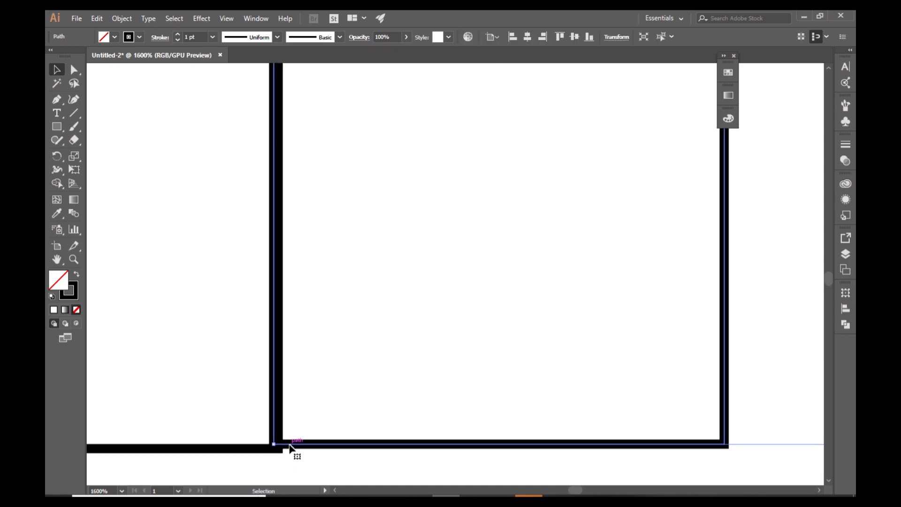
left_click(236, 458)
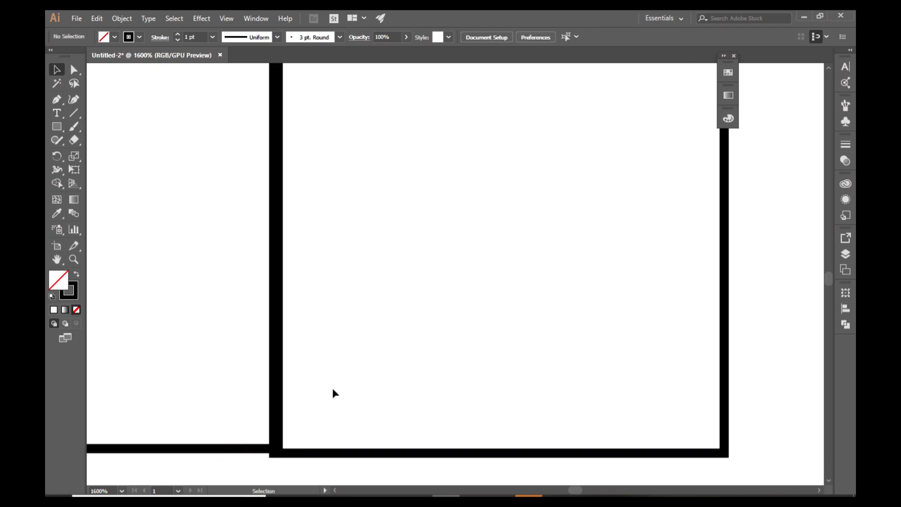
scroll(331, 387, "down", 4)
scroll(331, 387, "down", 3)
scroll(585, 331, "down", 2)
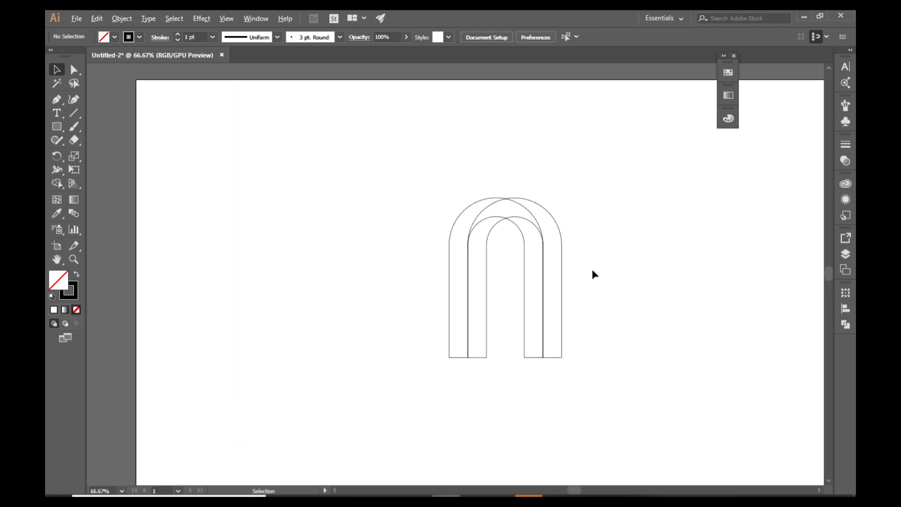
Select both overlapping arches and rotate them 45°
scroll(593, 269, "up", 2)
left_click_drag(335, 205, 532, 410)
right_click(422, 317)
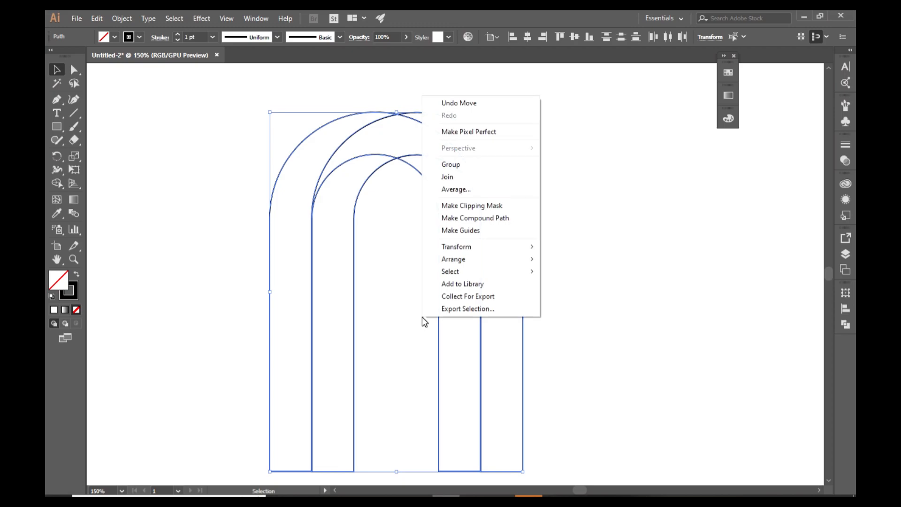
mouse_move(468, 249)
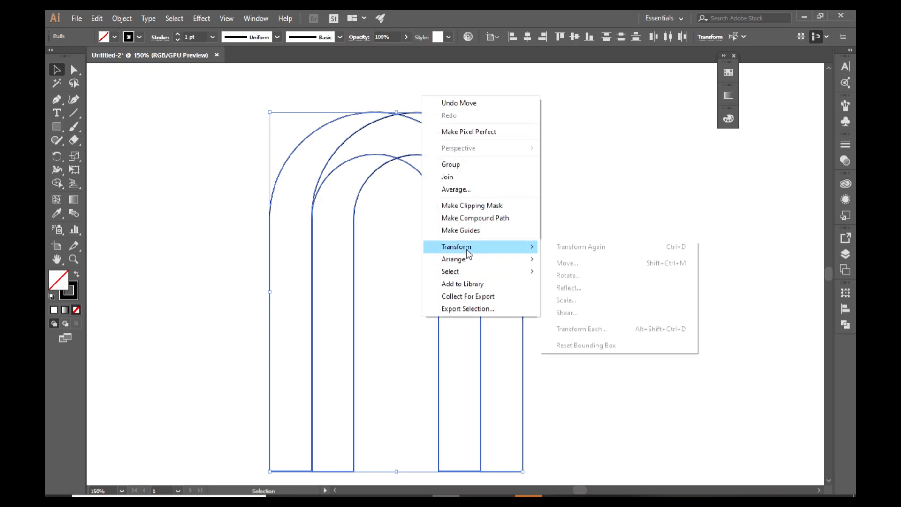
left_click(577, 279)
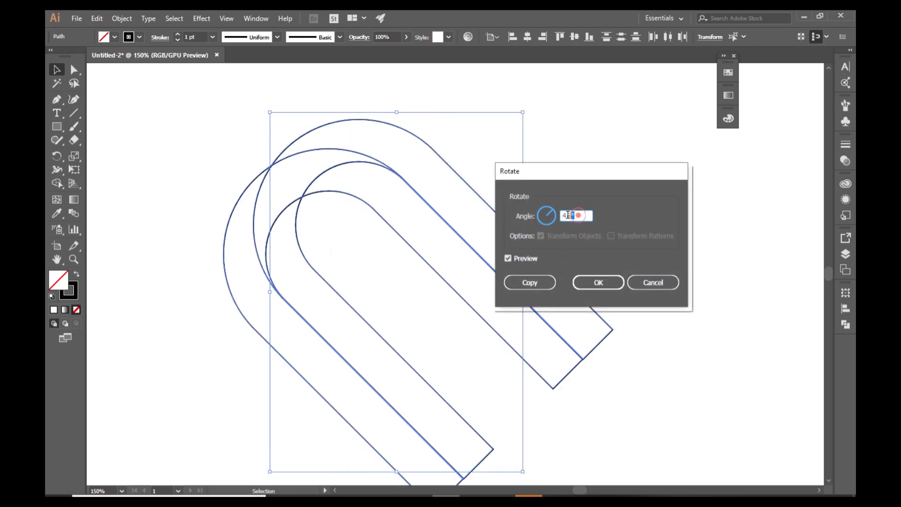
left_click(599, 283)
left_click(590, 235)
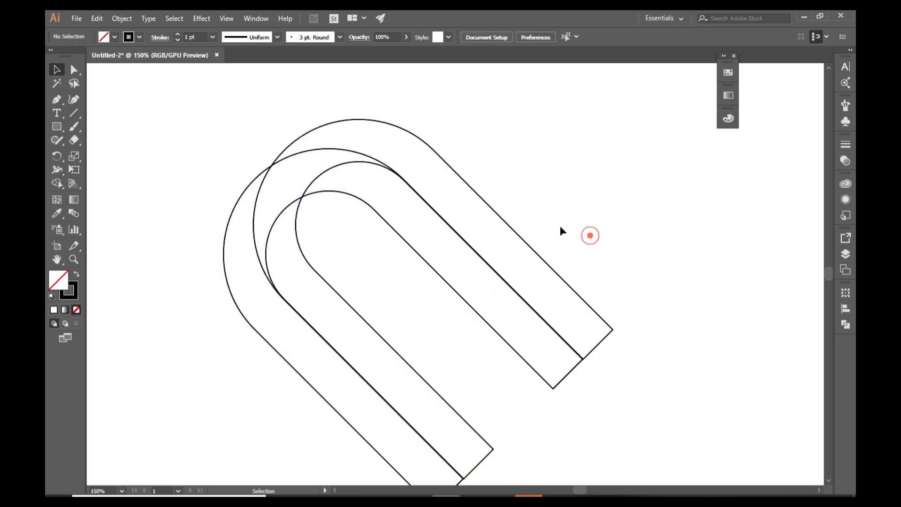
Create a mirrored copy of the rotated arch pair by reflecting it across the vertical axis
left_click_drag(199, 136, 652, 439)
right_click(487, 319)
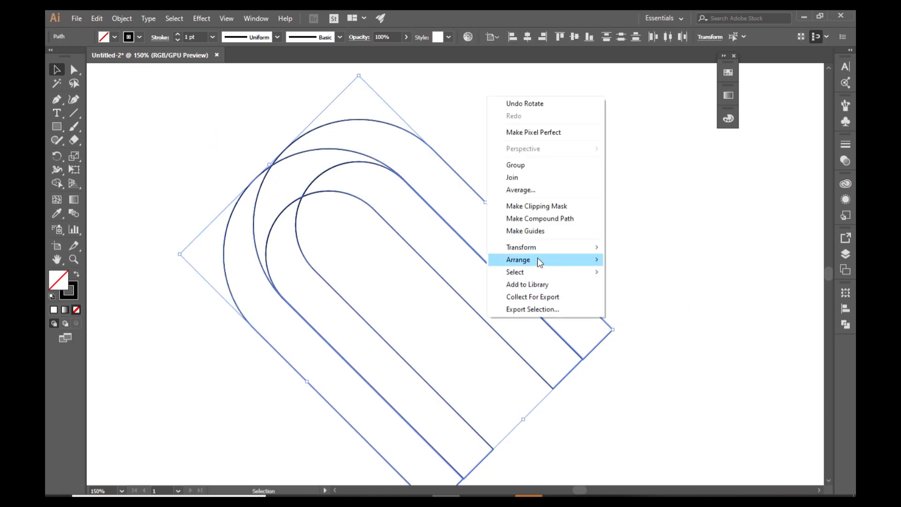
mouse_move(537, 248)
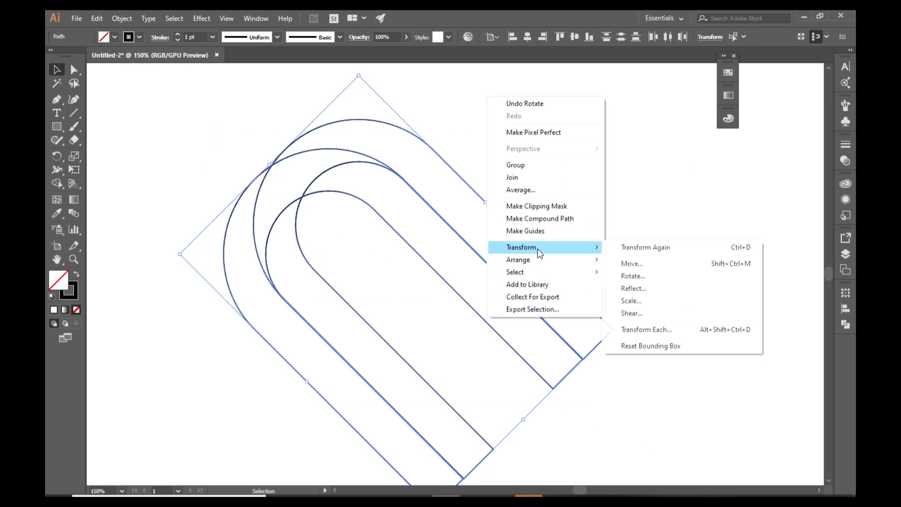
left_click(641, 291)
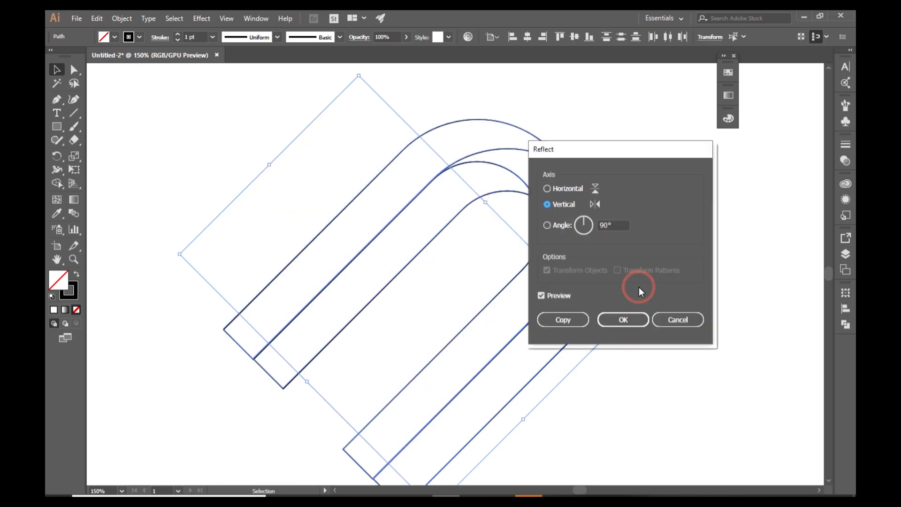
left_click(569, 319)
scroll(666, 354, "down", 2)
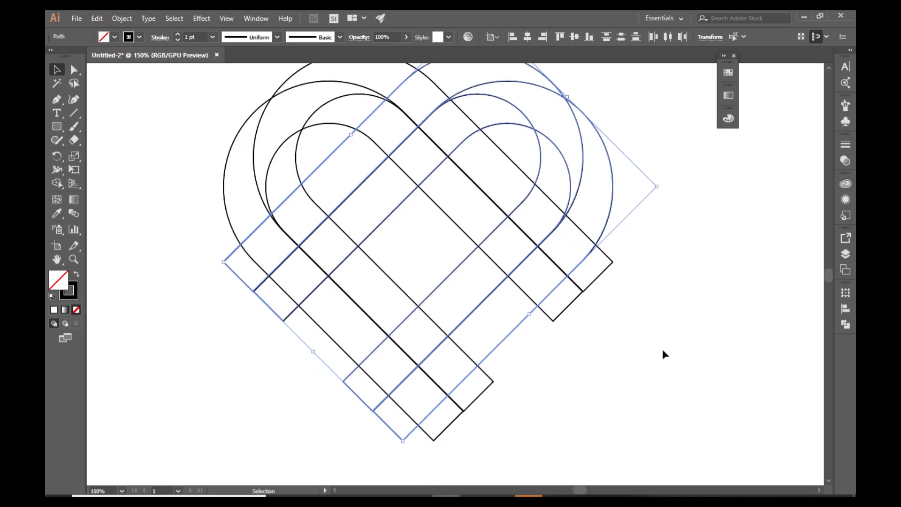
Move the mirrored arch pair about 18 px right and 3 px down so its bands overlap the original pair's
left_click_drag(375, 415, 387, 416)
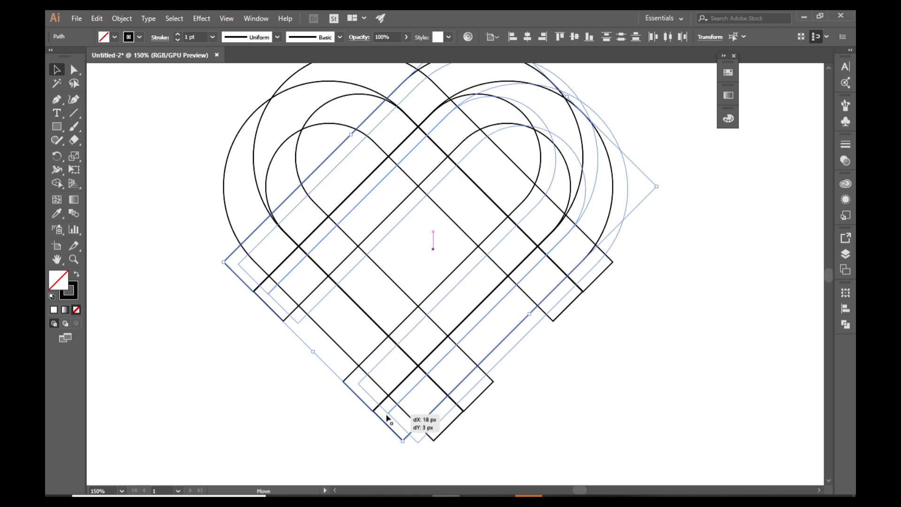
left_click(515, 438)
scroll(569, 424, "up", 3)
scroll(570, 421, "down", 2)
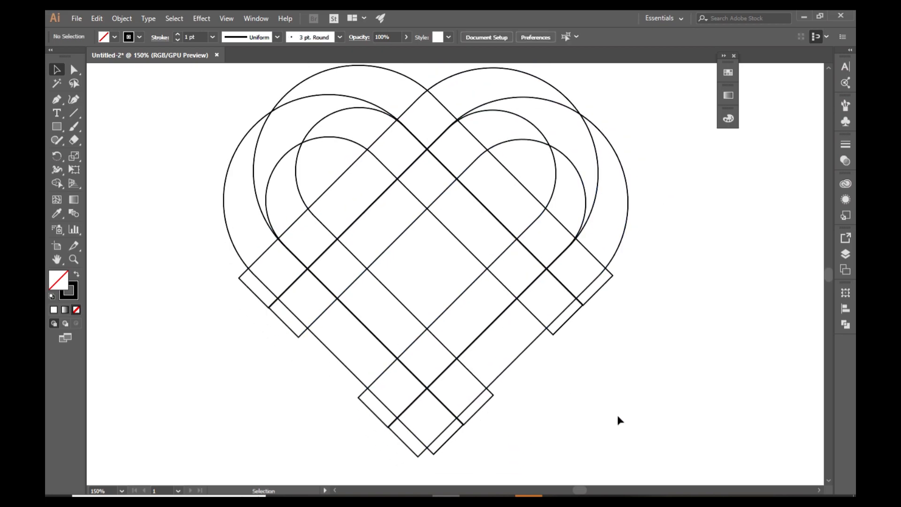
scroll(618, 414, "down", 1)
left_click_drag(309, 167, 638, 437)
scroll(666, 401, "up", 1)
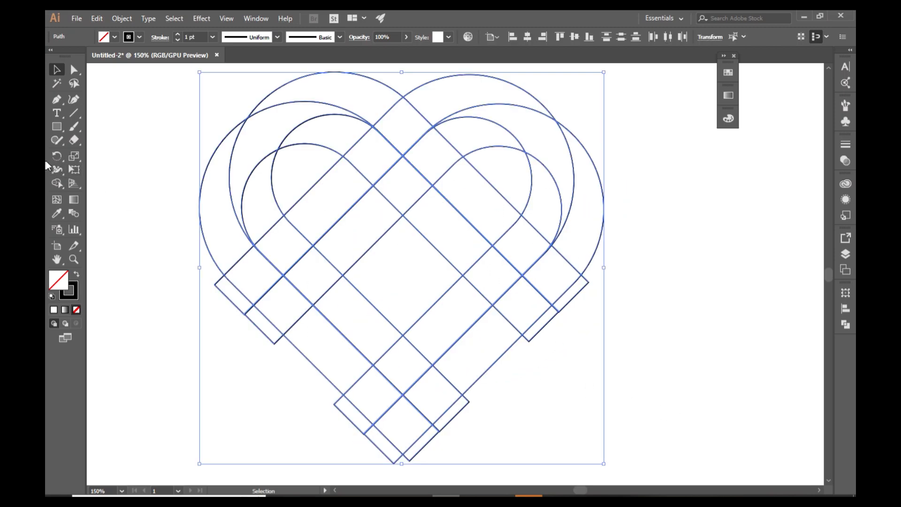
left_click(59, 71)
left_click(120, 96)
Draw a straight horizontal Pen line between the two outer band intersections just above the heart's lower tip
left_click(57, 100)
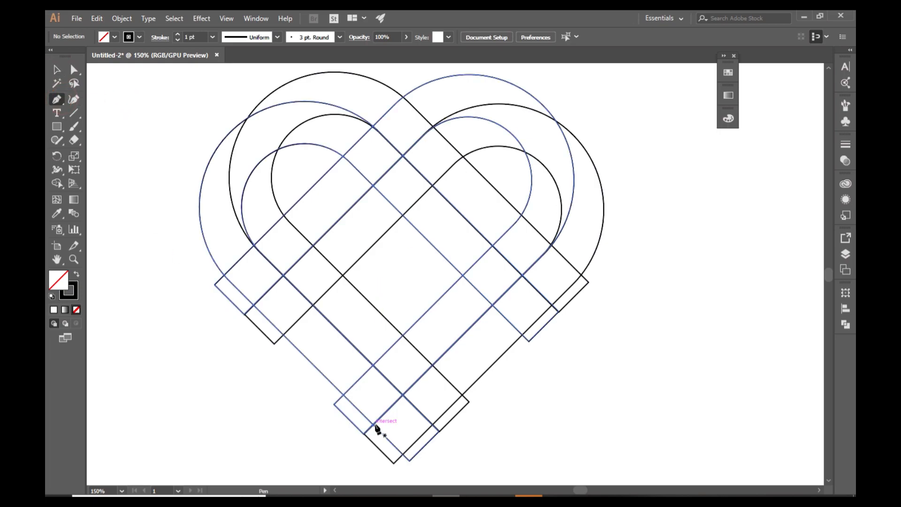
left_click(374, 425)
key("Return")
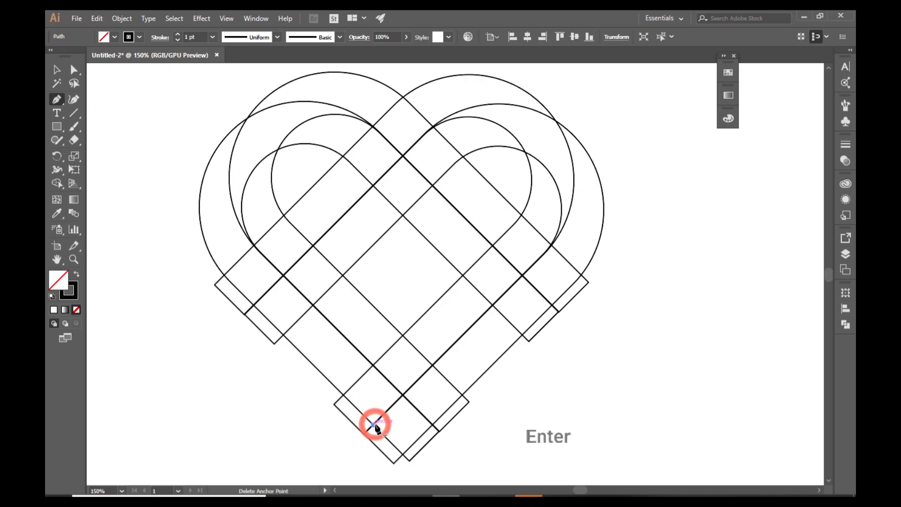
left_click(433, 425)
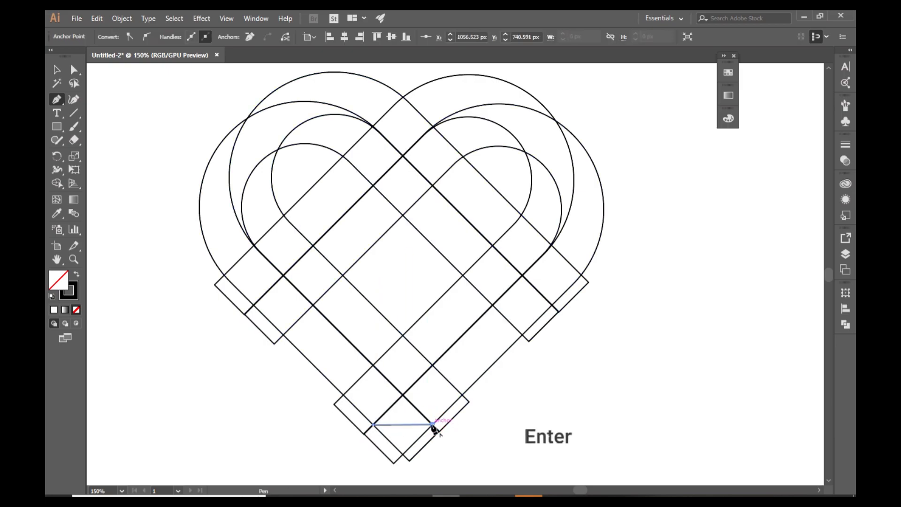
key("Return")
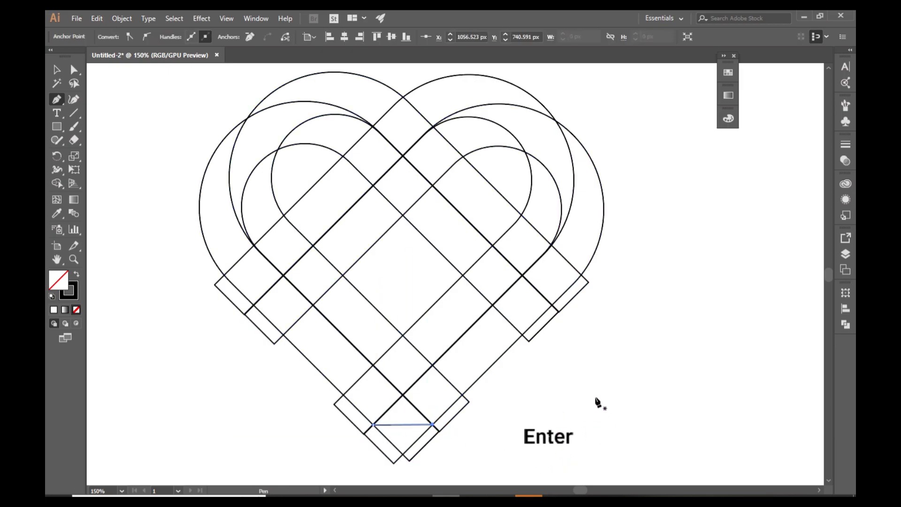
Draw a second horizontal Pen line between the two band intersections below the heart's upper notch
left_click(373, 186)
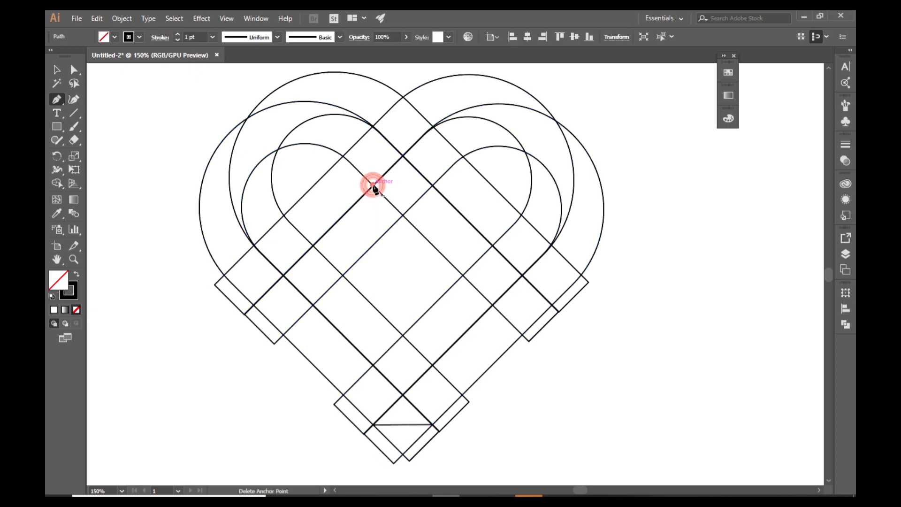
left_click(433, 186)
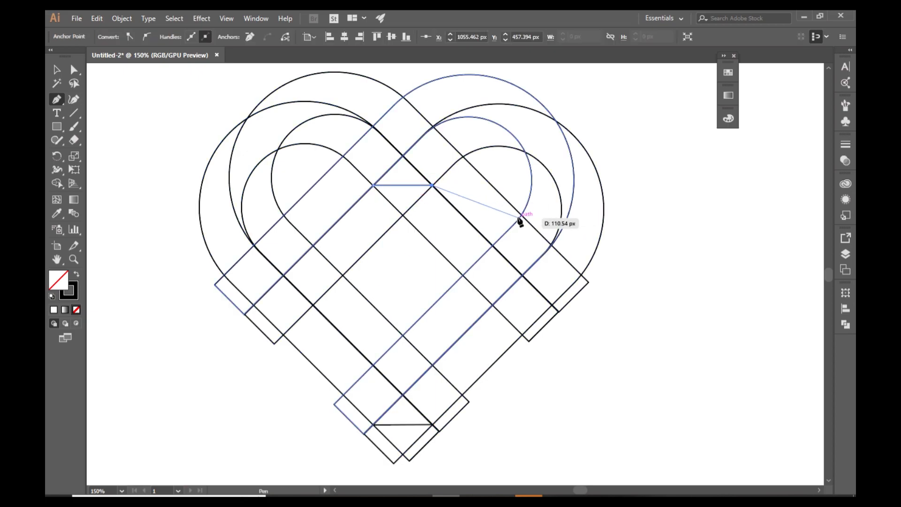
key("Return")
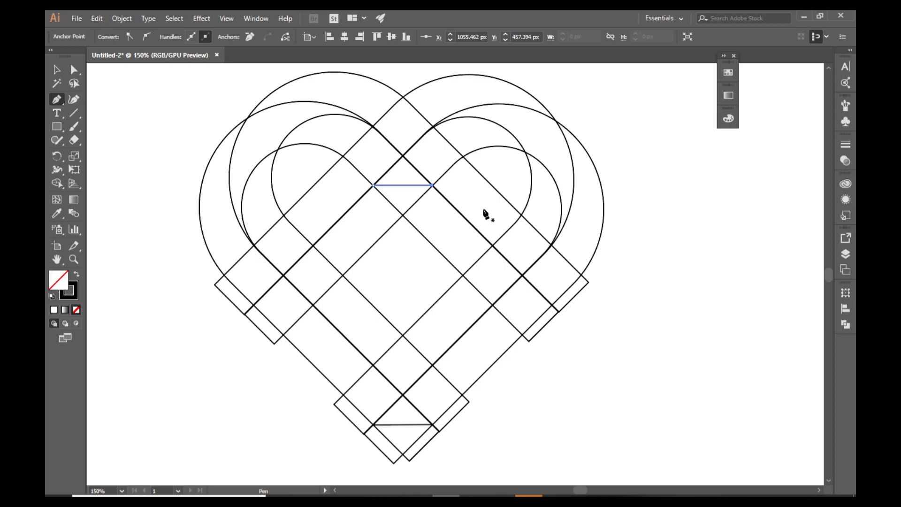
left_click(56, 69)
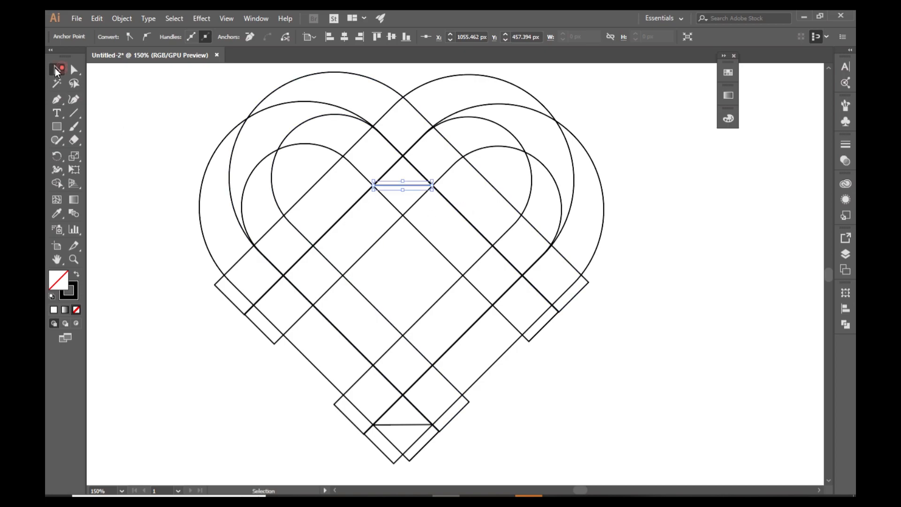
left_click(148, 199)
Select all outlines and use Shape Builder to remove the protruding band ends and lower tip, and merge the heart's central regions
left_click_drag(148, 119, 632, 410)
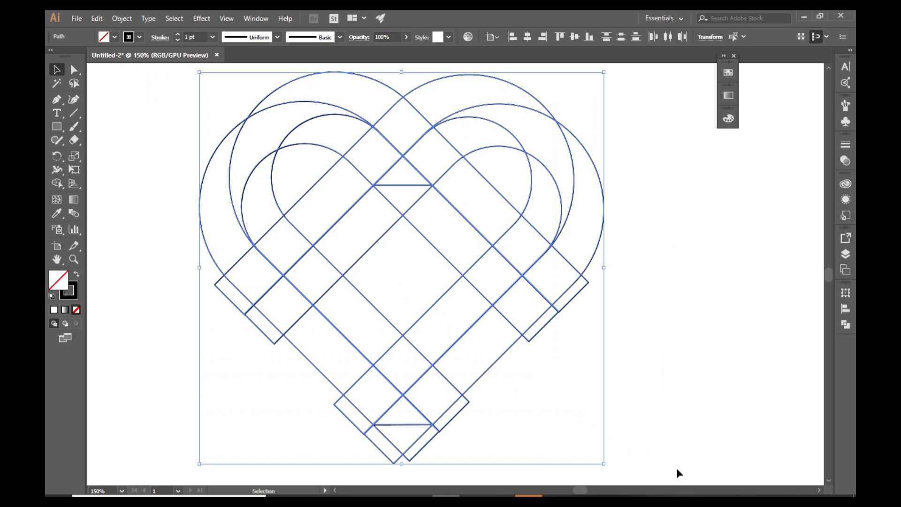
left_click(54, 182)
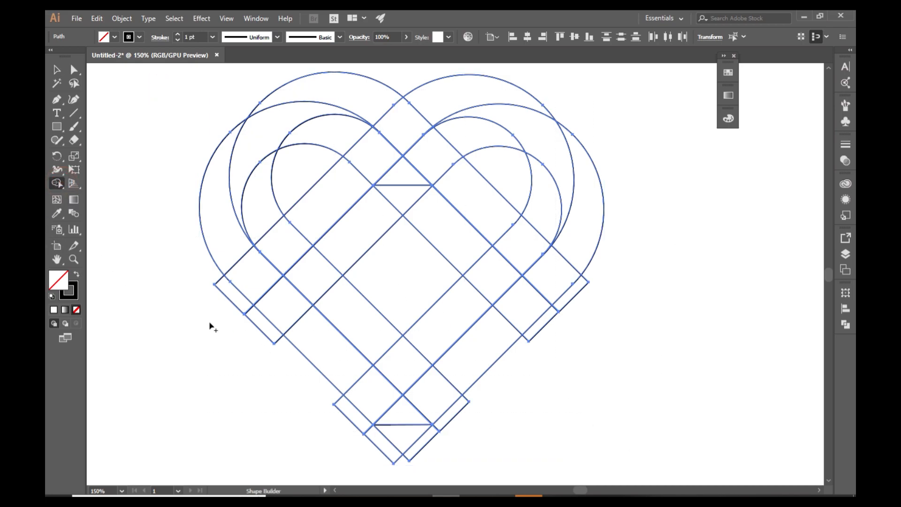
left_click_drag(195, 270, 277, 343)
mouse_move(307, 384)
left_mouse_down()
mouse_move(382, 452)
mouse_move(432, 439)
mouse_move(466, 404)
left_mouse_up()
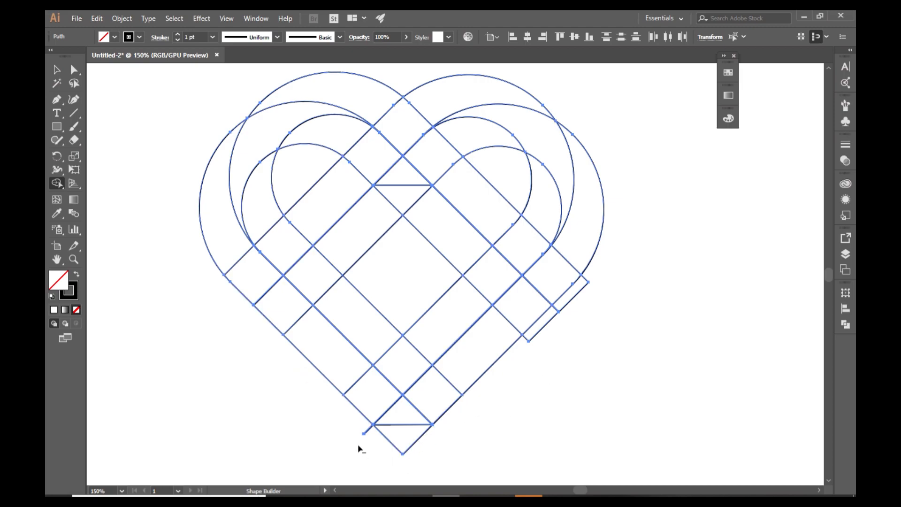
mouse_move(344, 417)
left_mouse_down()
mouse_move(367, 429)
mouse_move(371, 447)
left_mouse_up()
left_click_drag(528, 347, 592, 285)
left_click(402, 443, "alt")
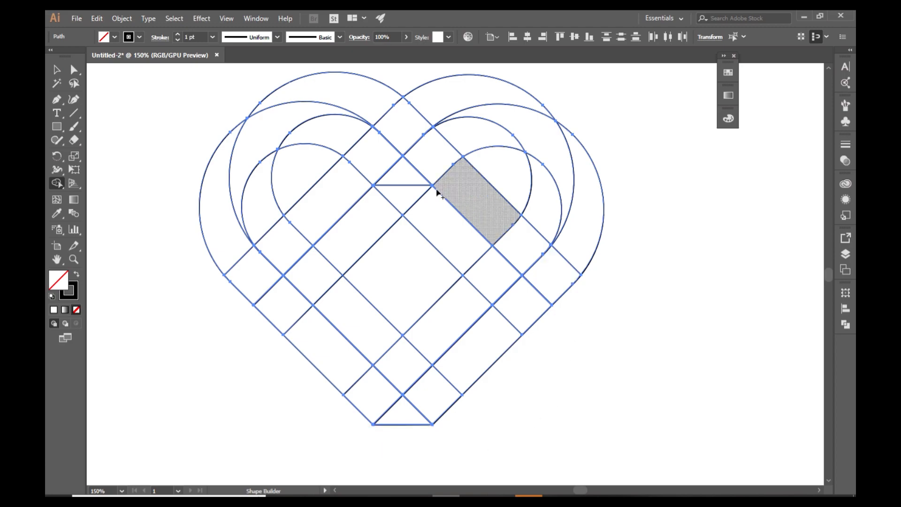
mouse_move(407, 196)
left_mouse_down()
mouse_move(367, 208)
mouse_move(306, 174)
mouse_move(398, 268)
mouse_move(426, 265)
mouse_move(498, 178)
left_mouse_up()
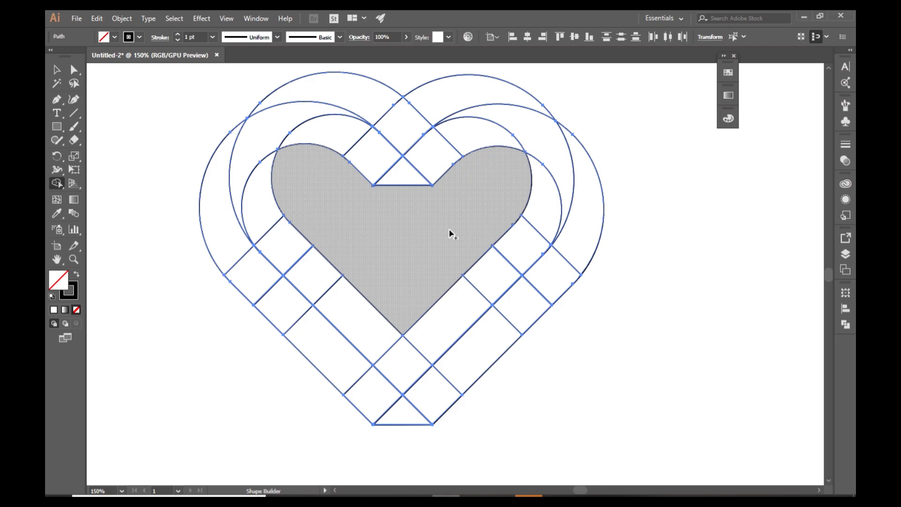
Set the fill to black and use Shape Builder to merge the upper central band and the right lobe's inner band down toward the tip
left_click(116, 38)
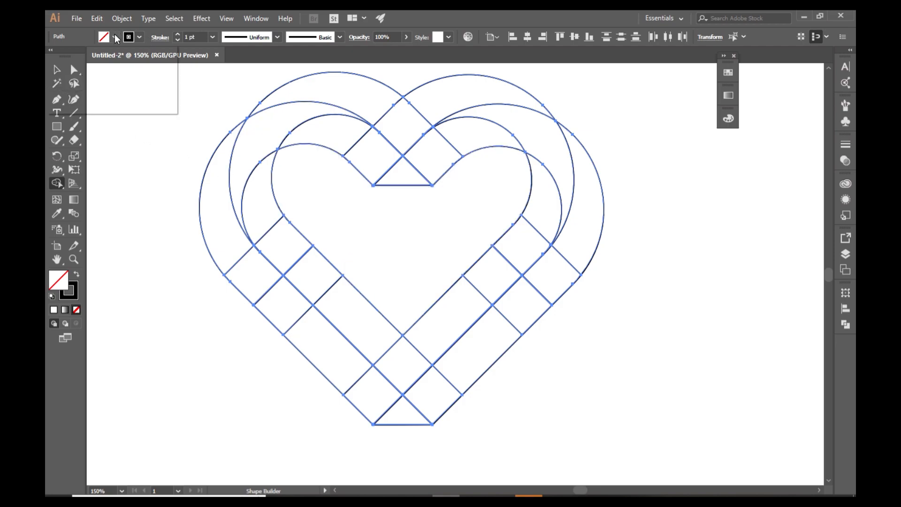
left_click(76, 56)
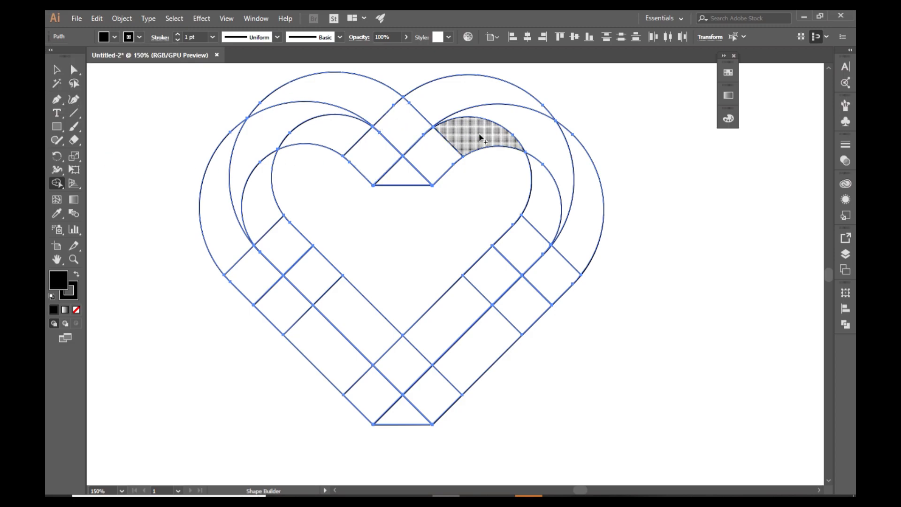
mouse_move(504, 138)
left_mouse_down()
mouse_move(435, 150)
mouse_move(347, 93)
left_mouse_up()
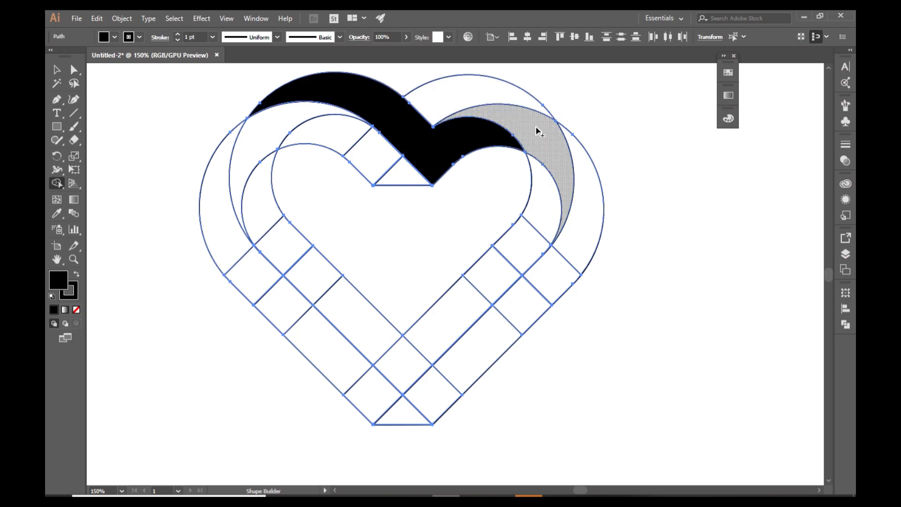
mouse_move(441, 92)
left_mouse_down()
mouse_move(517, 110)
mouse_move(544, 134)
left_mouse_up()
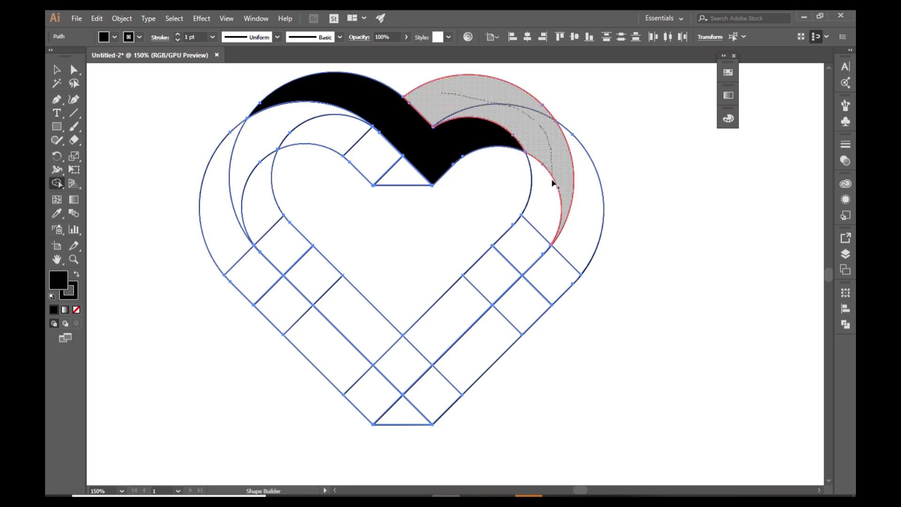
mouse_move(553, 183)
left_mouse_down()
mouse_move(526, 245)
mouse_move(404, 368)
left_mouse_up()
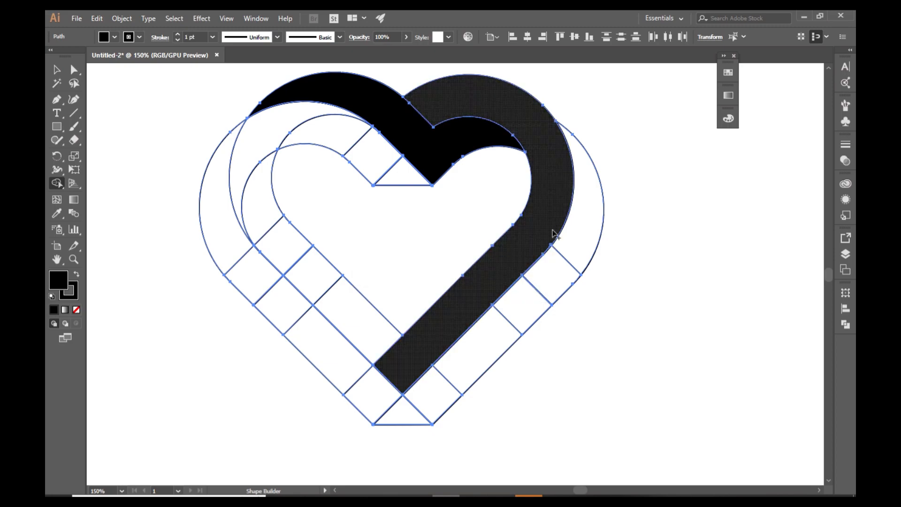
Try to merge the outer band from the right lobe around the heart's base and up the left lobe
mouse_move(587, 176)
left_mouse_down()
mouse_move(554, 280)
mouse_move(502, 345)
mouse_move(396, 408)
mouse_move(240, 246)
mouse_move(228, 181)
mouse_move(247, 148)
left_mouse_up()
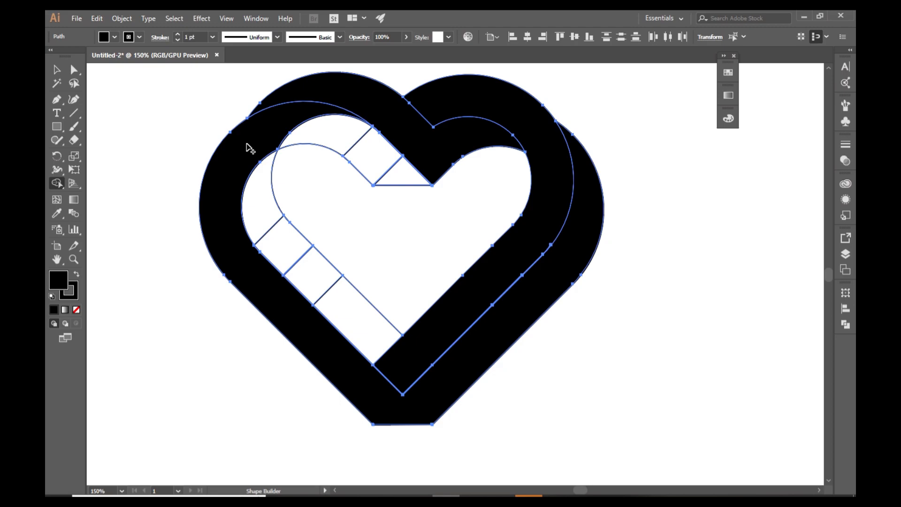
key("ctrl+z")
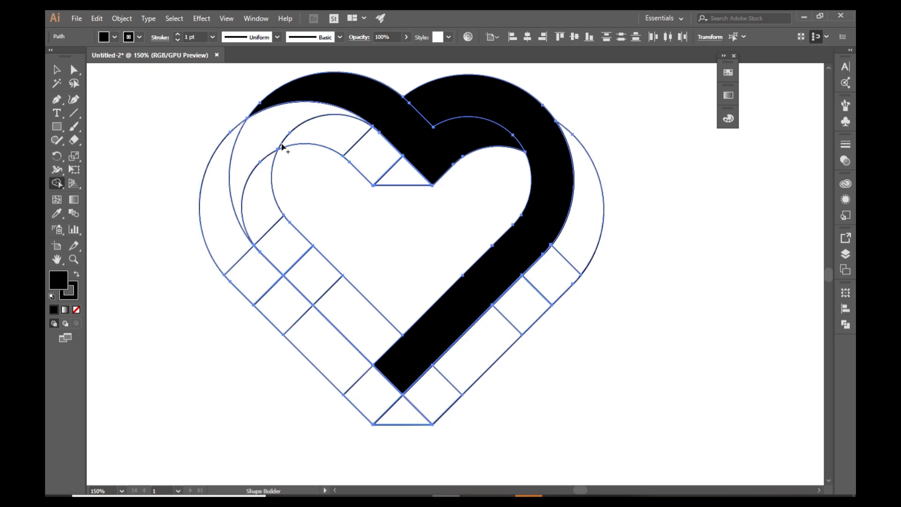
Try to merge the left lobe's inner band, the outer left band and the outer right band with Shape Builder
mouse_move(398, 177)
left_mouse_down()
mouse_move(294, 117)
mouse_move(271, 129)
mouse_move(260, 176)
left_mouse_up()
mouse_move(278, 238)
left_mouse_down()
mouse_move(362, 311)
mouse_move(354, 316)
left_mouse_up()
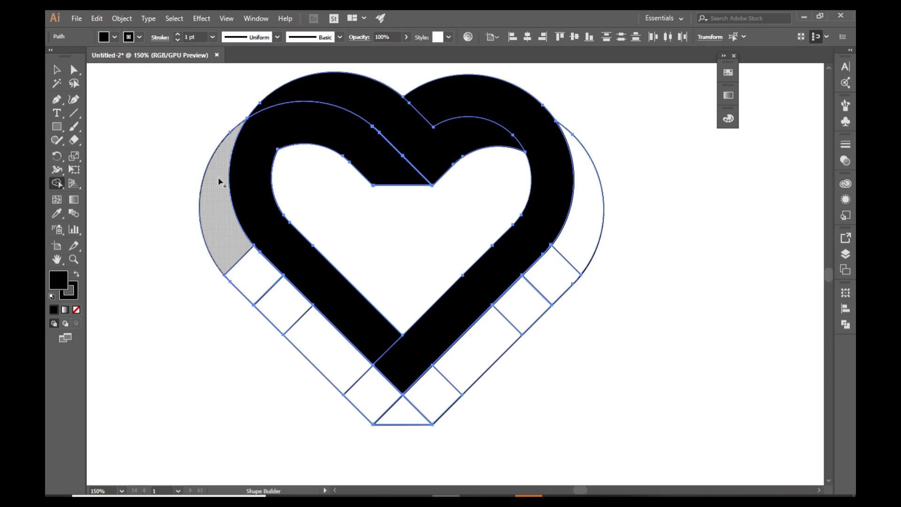
mouse_move(219, 182)
left_mouse_down()
mouse_move(259, 270)
mouse_move(402, 409)
left_mouse_up()
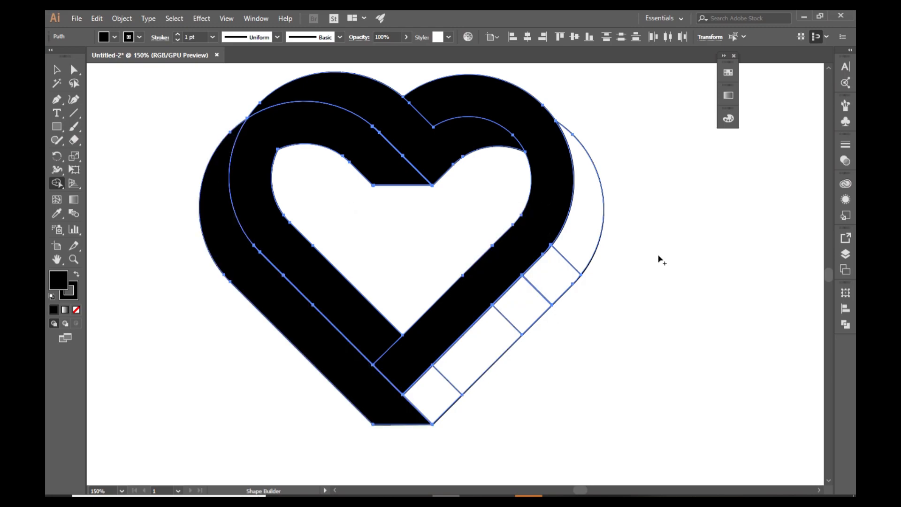
mouse_move(590, 202)
left_mouse_down()
mouse_move(565, 272)
mouse_move(432, 394)
left_mouse_up()
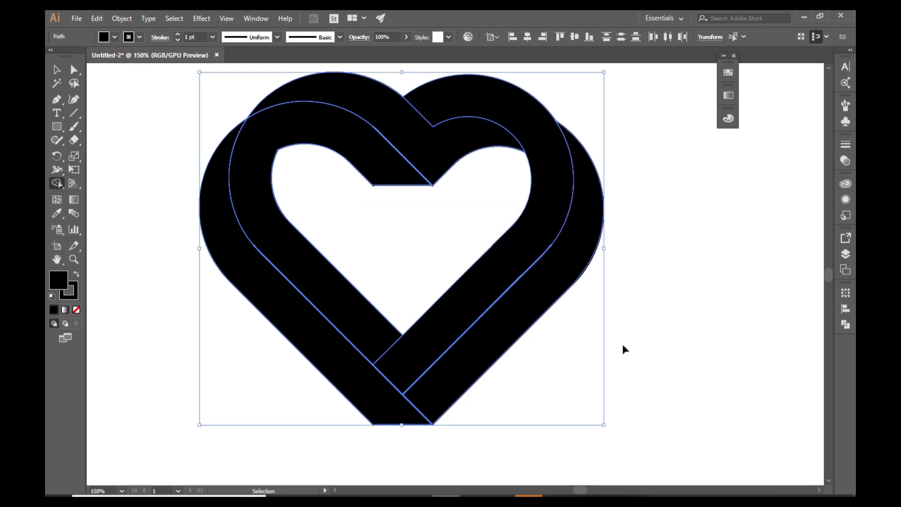
Undo the recent Shape Builder merges, back to only the upper central band being filled black
key("ctrl+z")
key("ctrl+z")
key("ctrl+z")
key("ctrl+z")
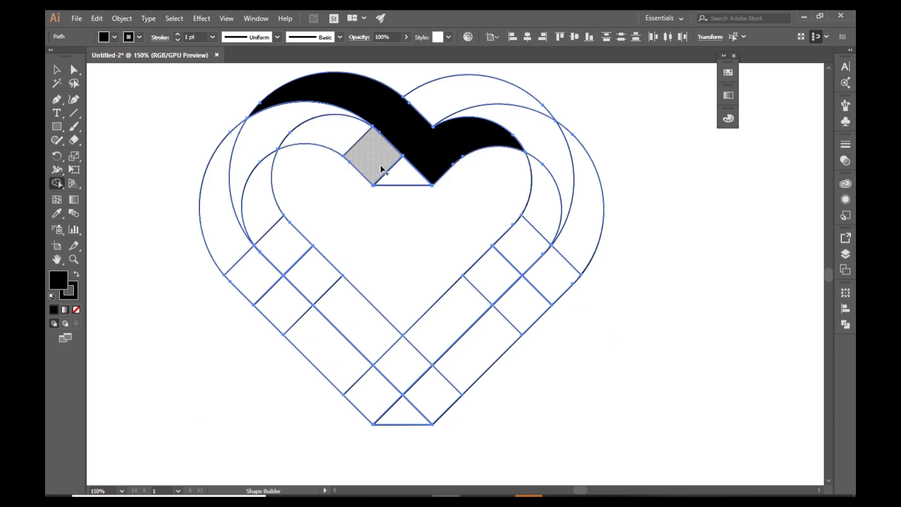
Use Shape Builder to merge the left lobe's outer and inner bands and the right lobe's inner and outer bands down toward the tip
mouse_move(395, 170)
left_mouse_down()
mouse_move(307, 125)
mouse_move(279, 125)
mouse_move(229, 167)
mouse_move(227, 203)
mouse_move(273, 299)
mouse_move(396, 406)
left_mouse_up()
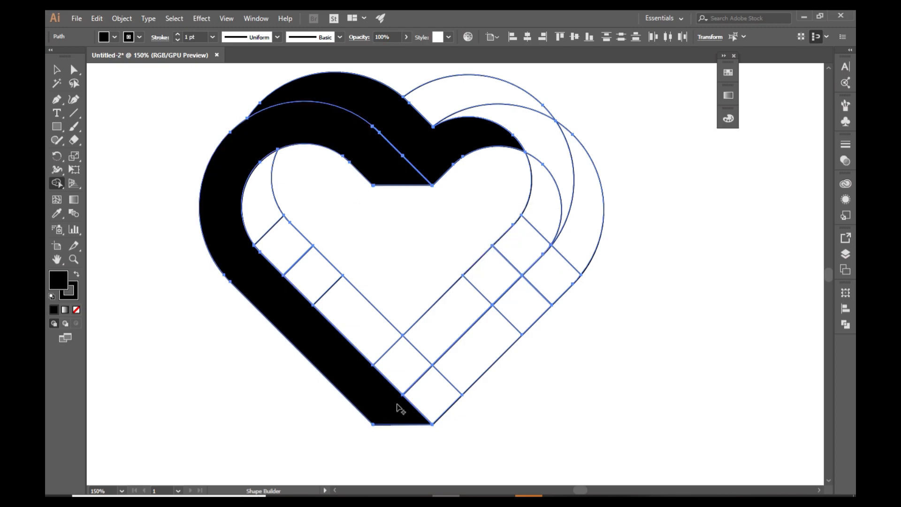
mouse_move(264, 196)
left_mouse_down()
mouse_move(325, 293)
mouse_move(417, 369)
left_mouse_up()
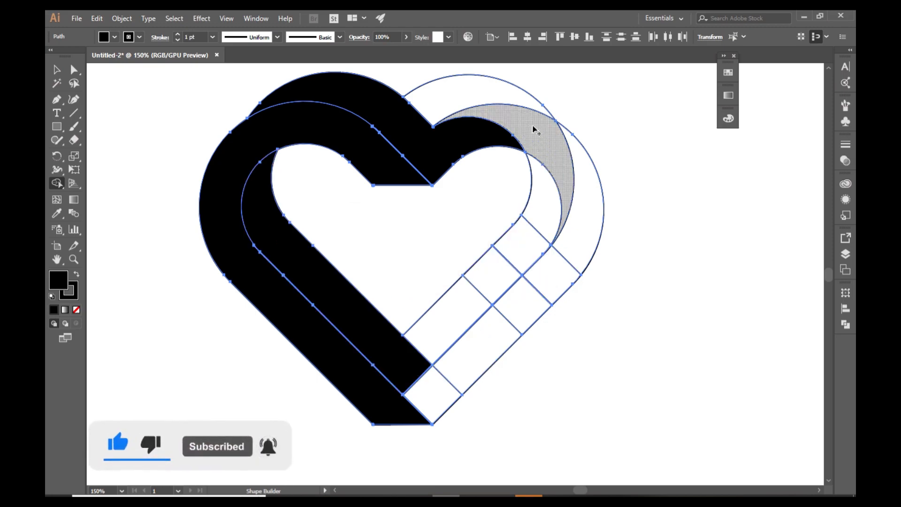
mouse_move(483, 89)
left_mouse_down()
mouse_move(548, 163)
mouse_move(548, 202)
mouse_move(522, 250)
mouse_move(448, 322)
left_mouse_up()
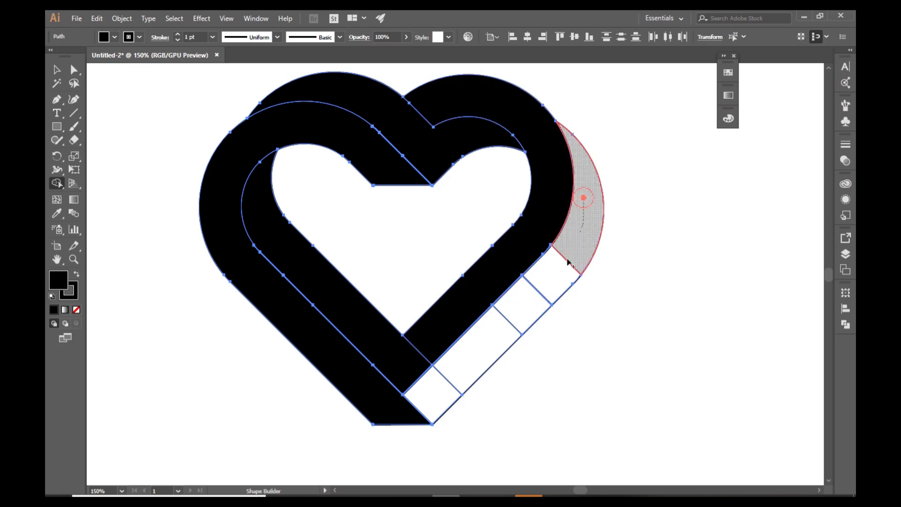
mouse_move(567, 260)
left_mouse_down()
mouse_move(512, 327)
mouse_move(436, 389)
left_mouse_up()
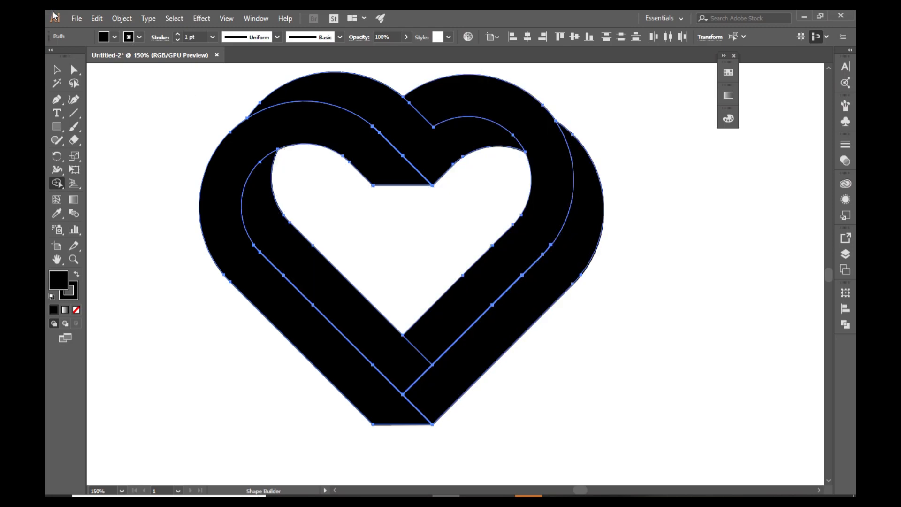
Select the whole heart and fill its bands with a white-to-black linear gradient
left_click(57, 69)
left_click(108, 230)
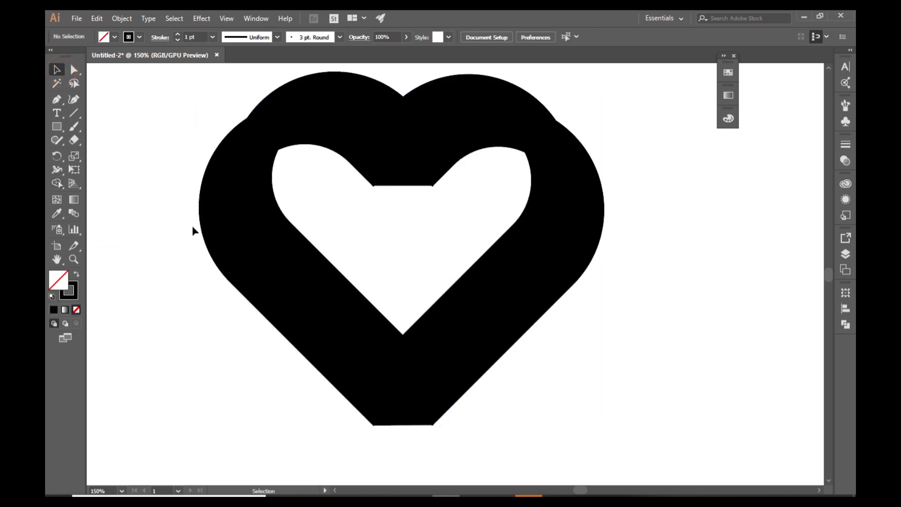
left_click_drag(165, 95, 619, 411)
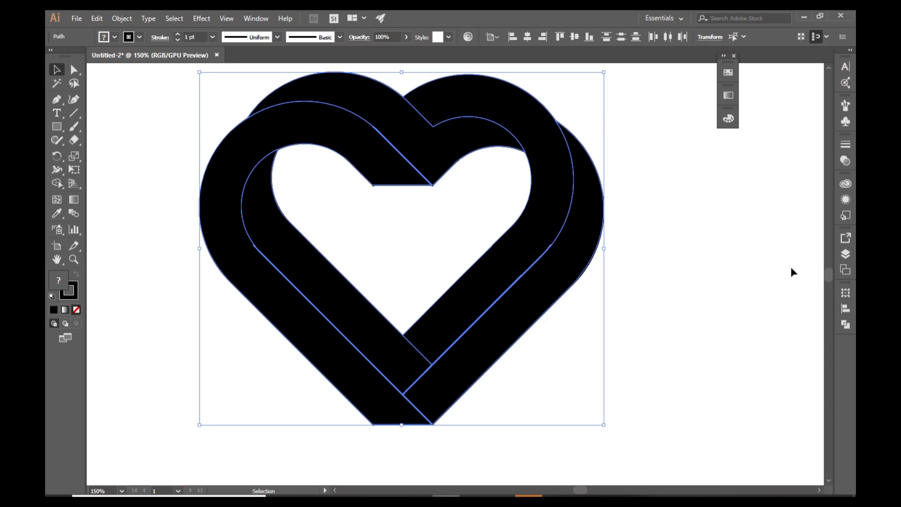
left_click(249, 19)
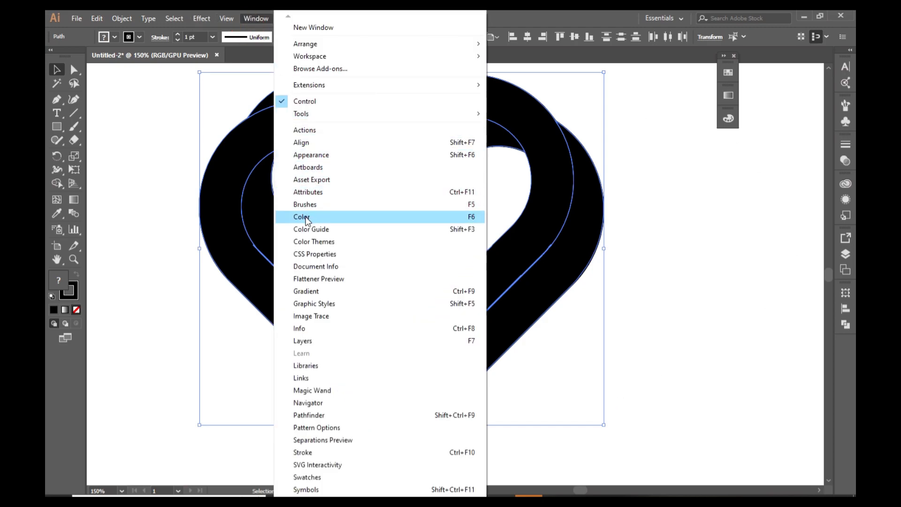
left_click(310, 291)
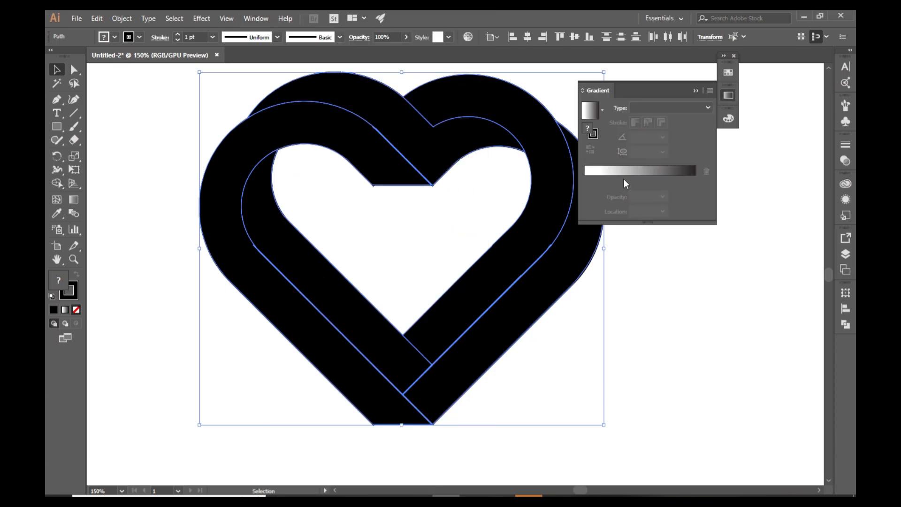
left_click(602, 111)
left_click(531, 130)
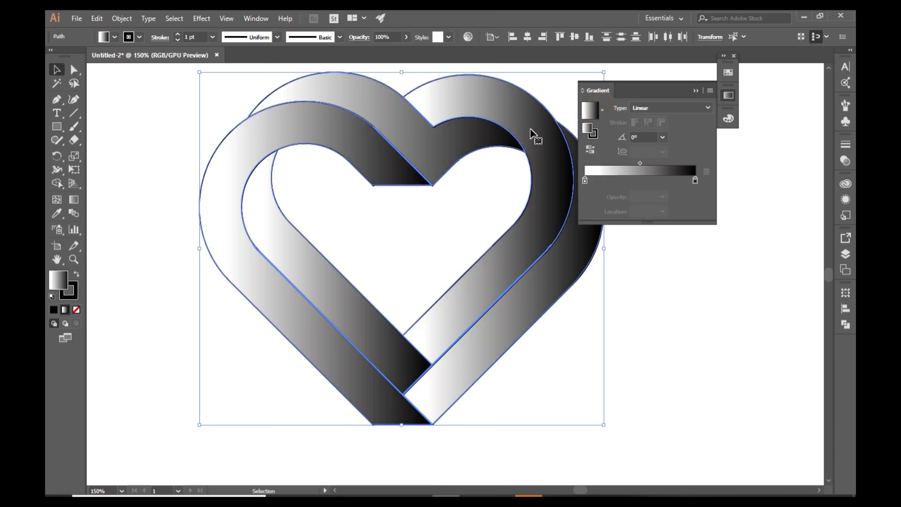
Expand the swatch, gradient and color controls, and set the heart's stroke to none
left_click(695, 90)
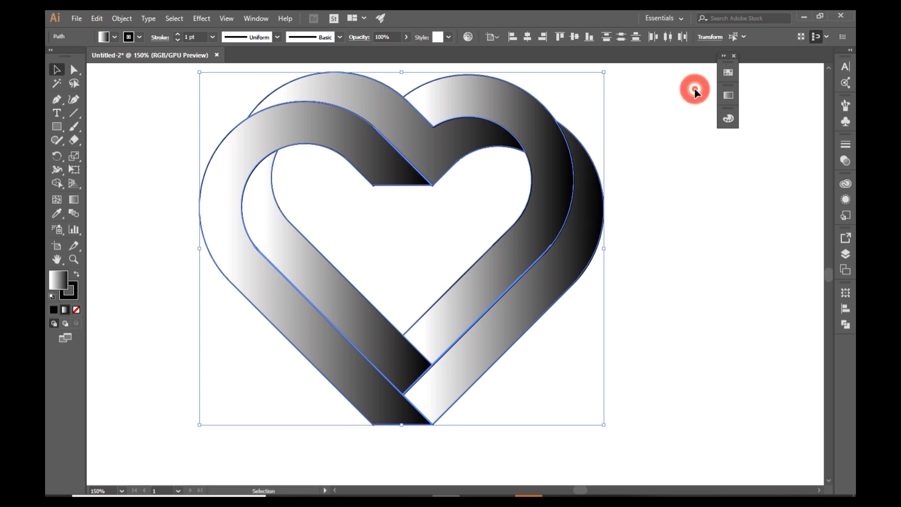
left_click(724, 57)
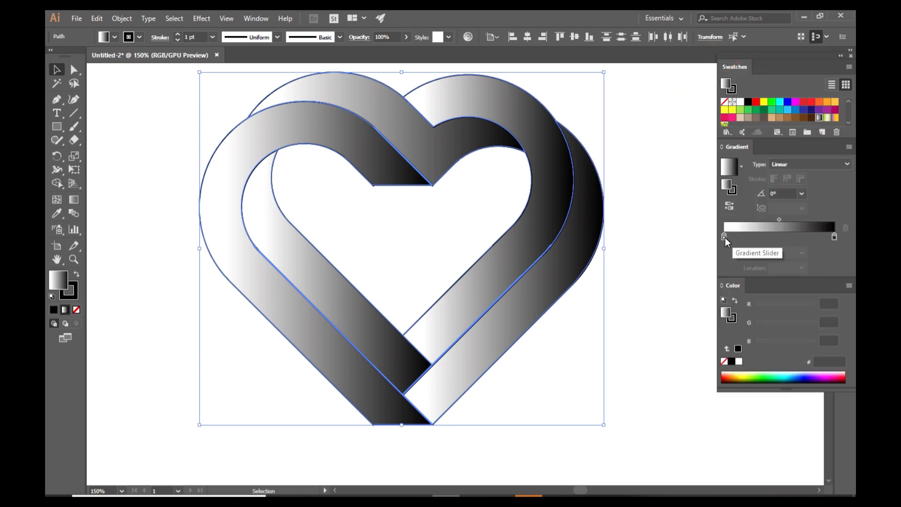
left_click(139, 37)
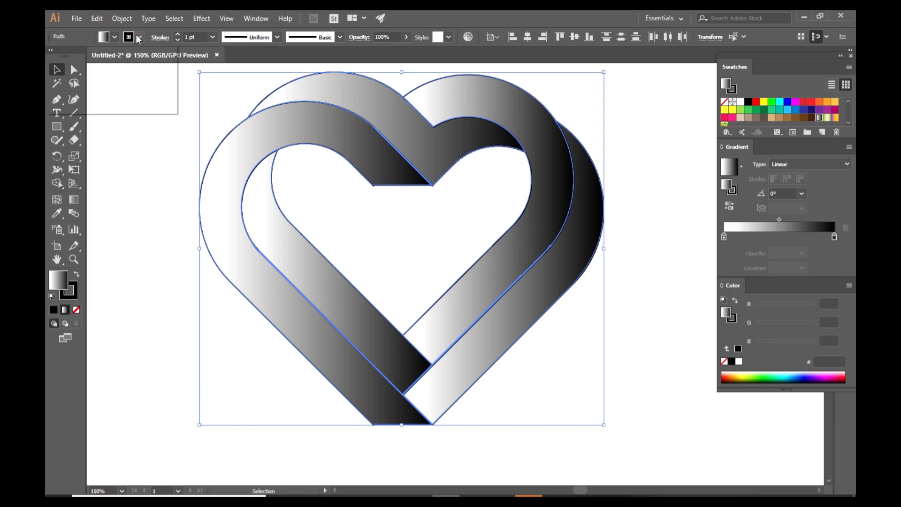
left_click(55, 56)
left_click(138, 181)
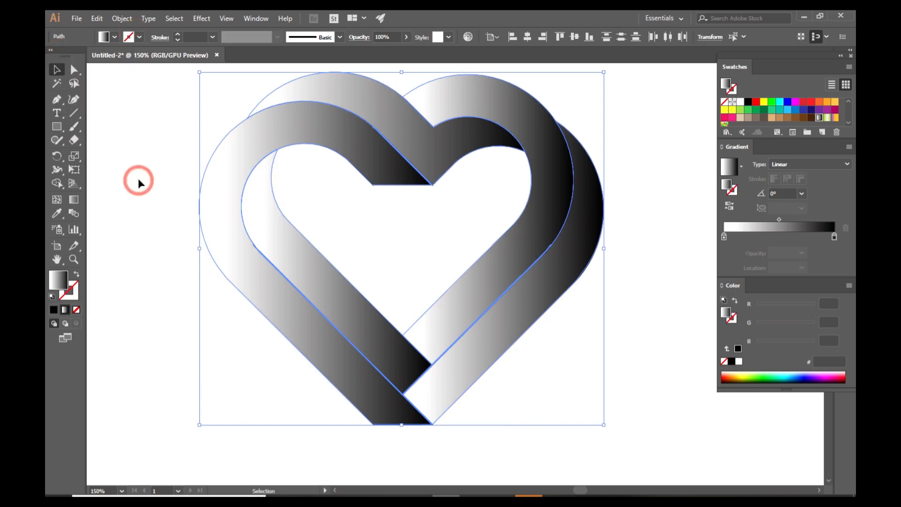
left_click(138, 178)
Select all the gradient-filled bands of the heart and cut them to the clipboard
left_click(268, 278)
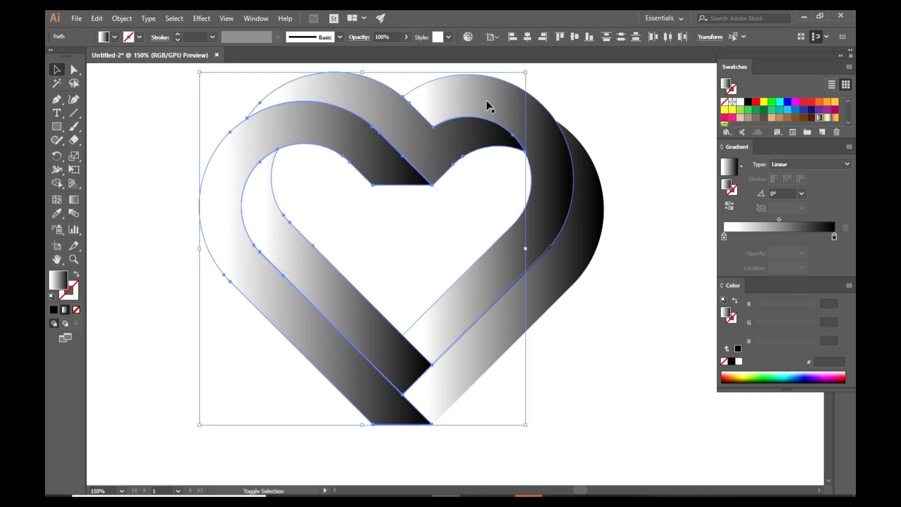
left_click(532, 285, "shift")
left_click(96, 18)
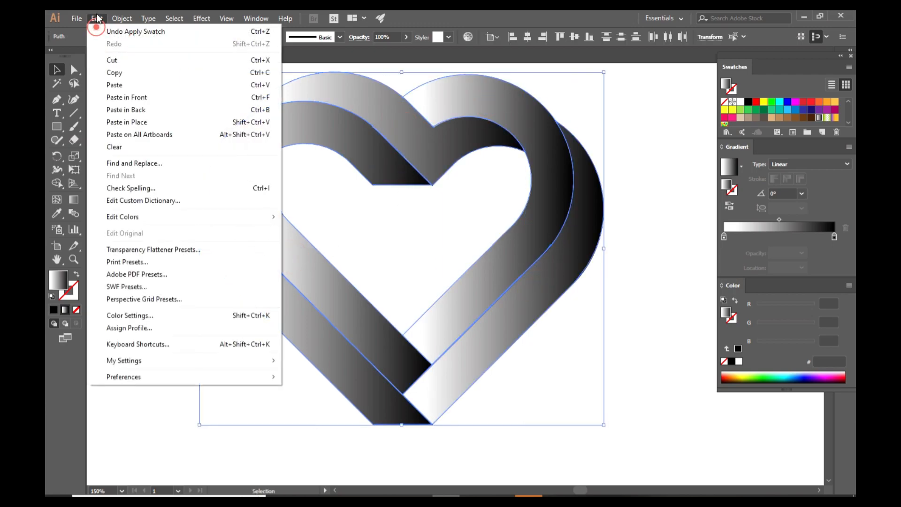
left_click(116, 61)
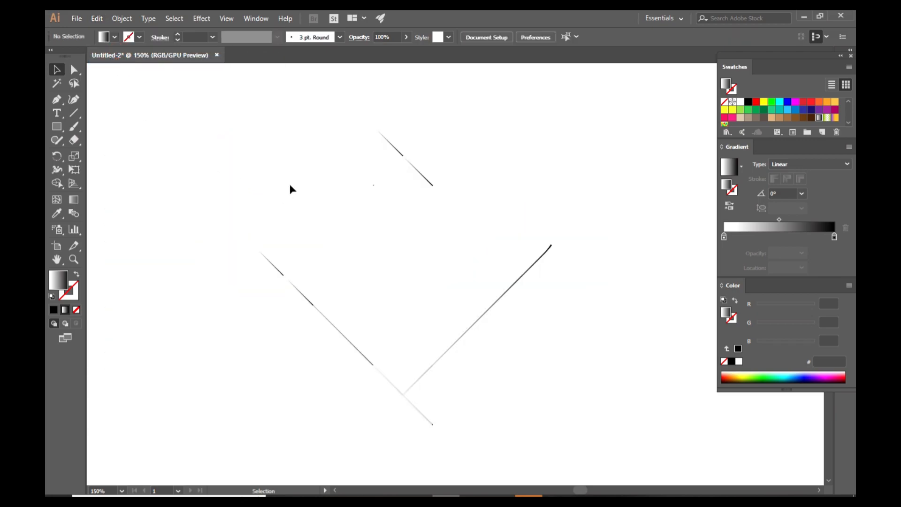
Delete the thin fragments left on the artboard and paste the cut heart bands in front
left_click_drag(152, 94, 637, 447)
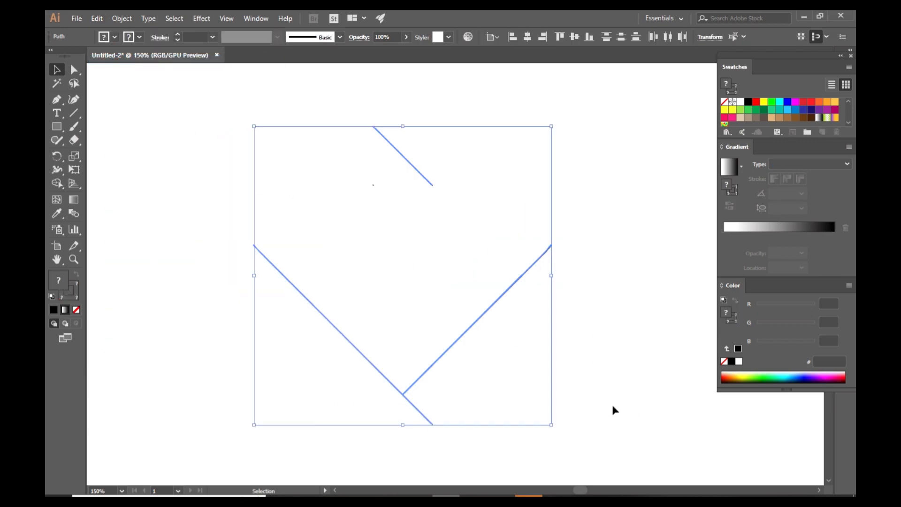
key("Delete")
left_click(96, 18)
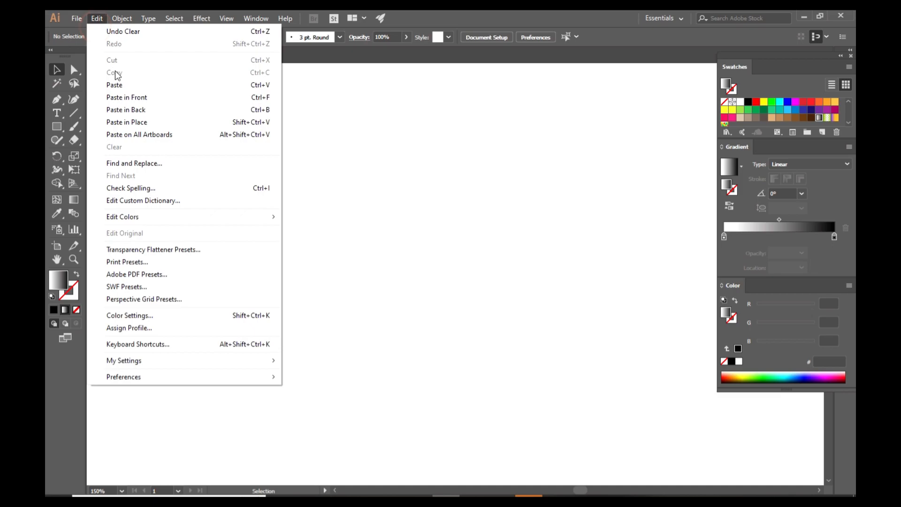
left_click(126, 97)
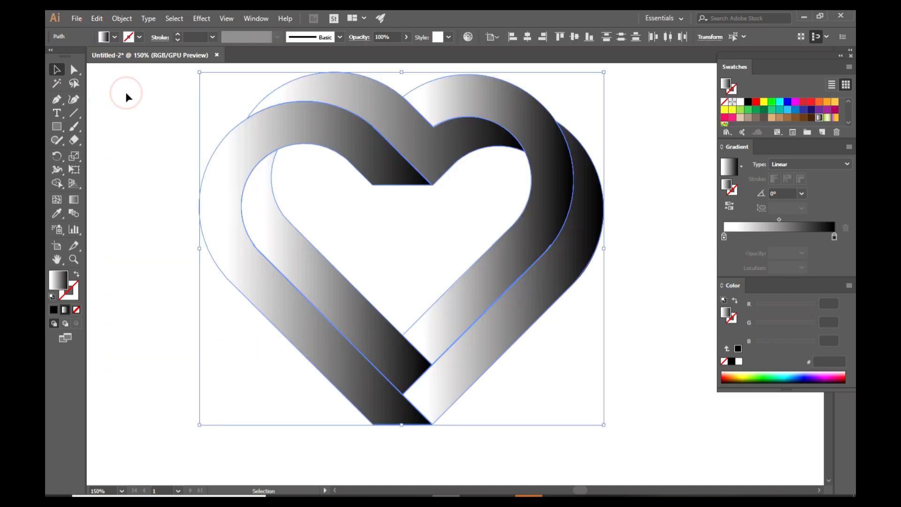
Change the gradient's white starting stop to cyan for all the heart bands
scroll(621, 241, "up", 2)
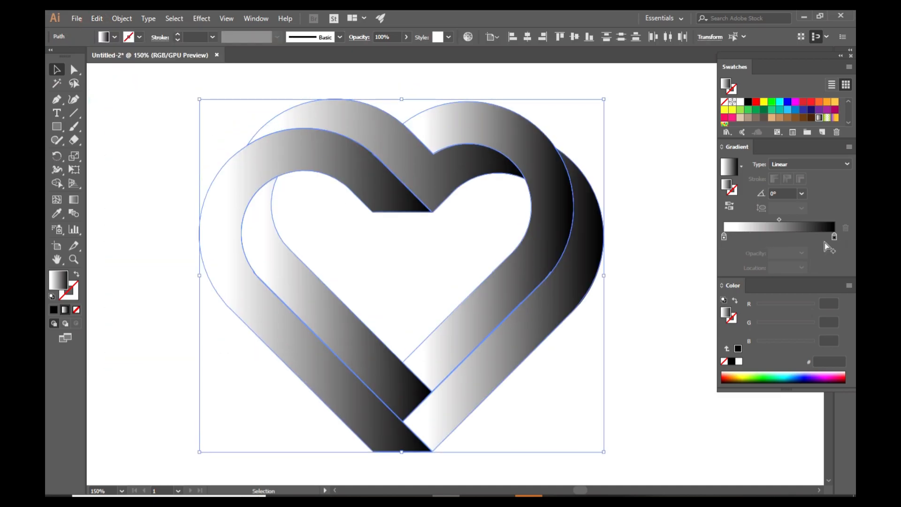
double_click(724, 236)
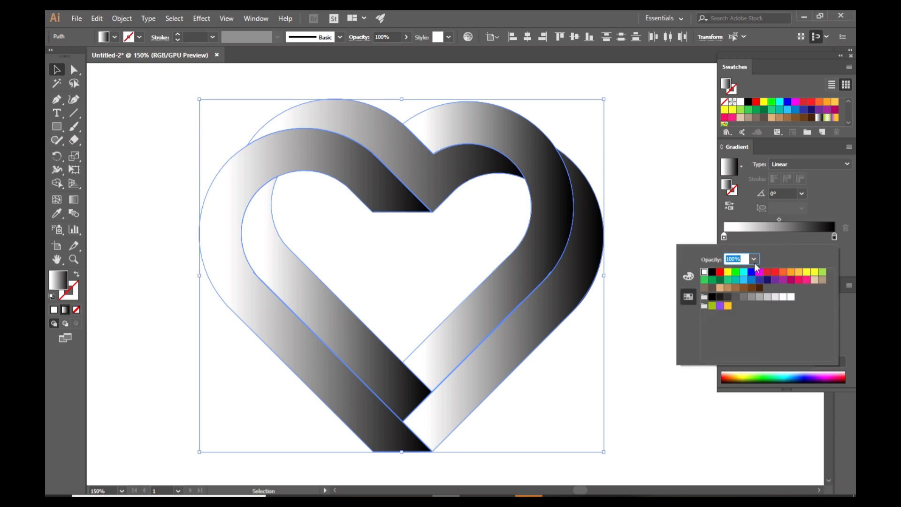
left_click(744, 272)
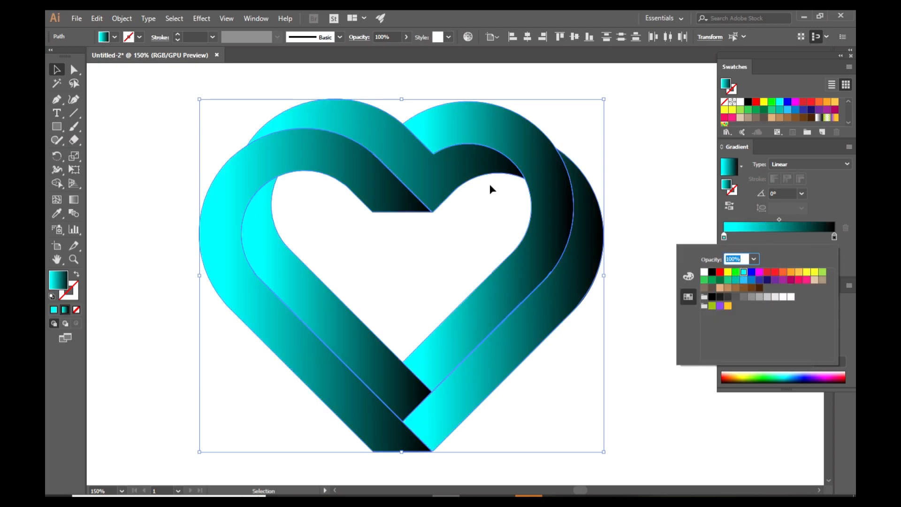
left_click(130, 145)
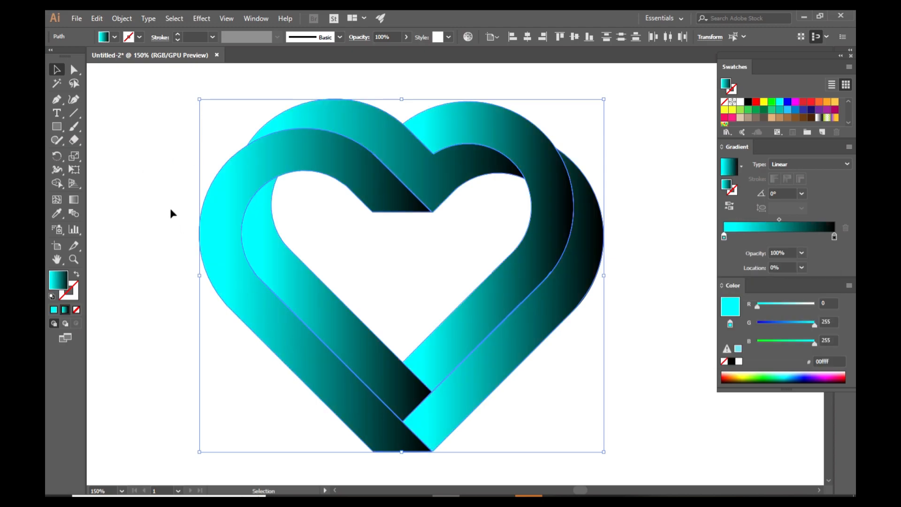
Set the left lobe's outer band gradient starting color to teal (R=0 G=169 B=157) and move that stop to 21%
left_click(142, 188)
left_click(240, 277)
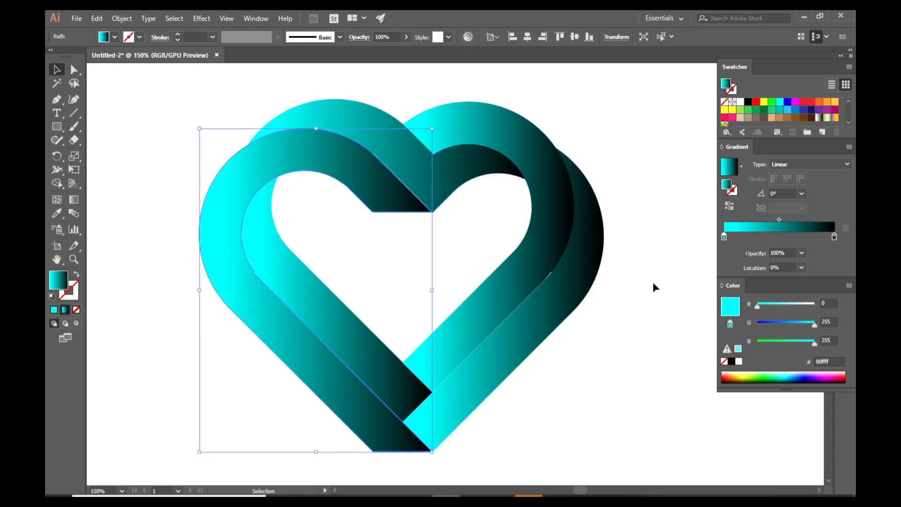
double_click(724, 236)
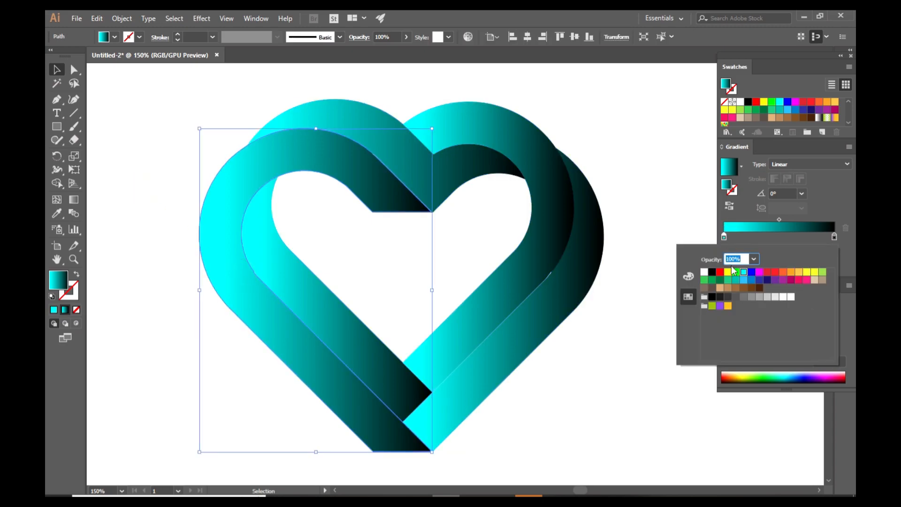
left_click(737, 280)
left_click(743, 281)
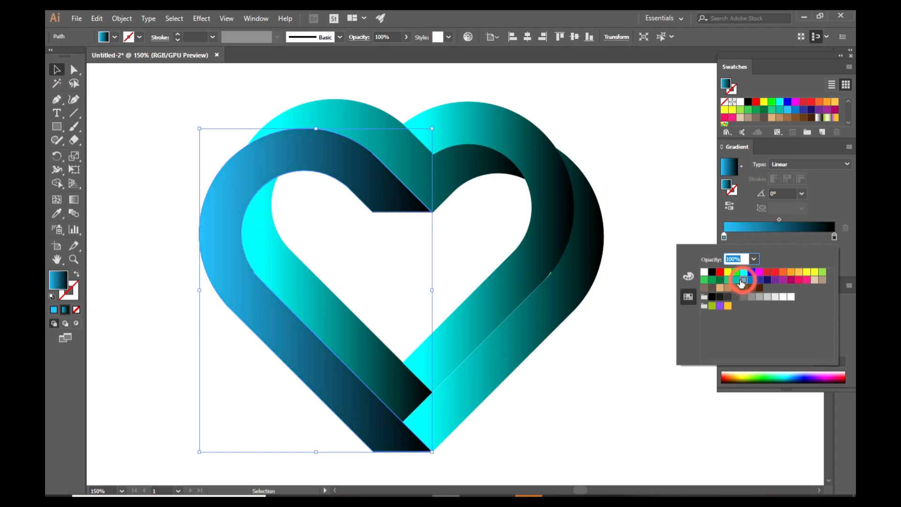
left_click(736, 280)
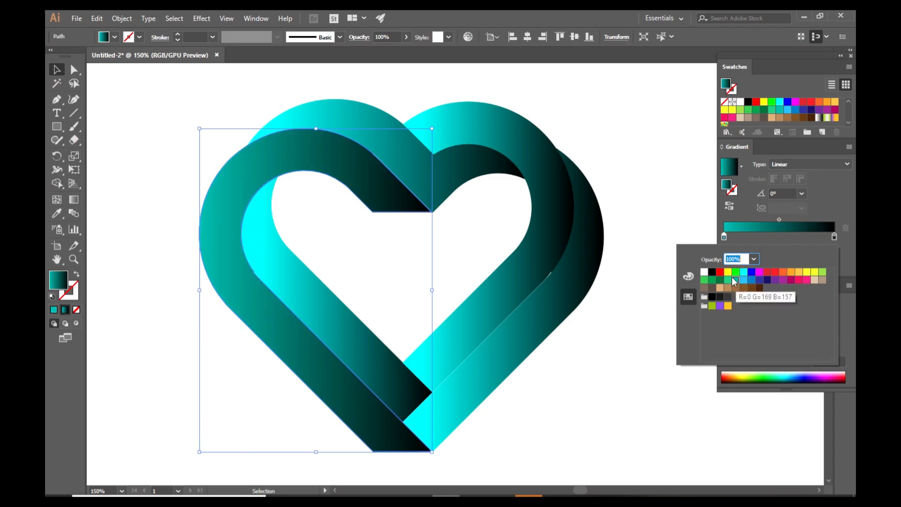
key("Escape")
left_click_drag(724, 236, 748, 238)
left_click(621, 159)
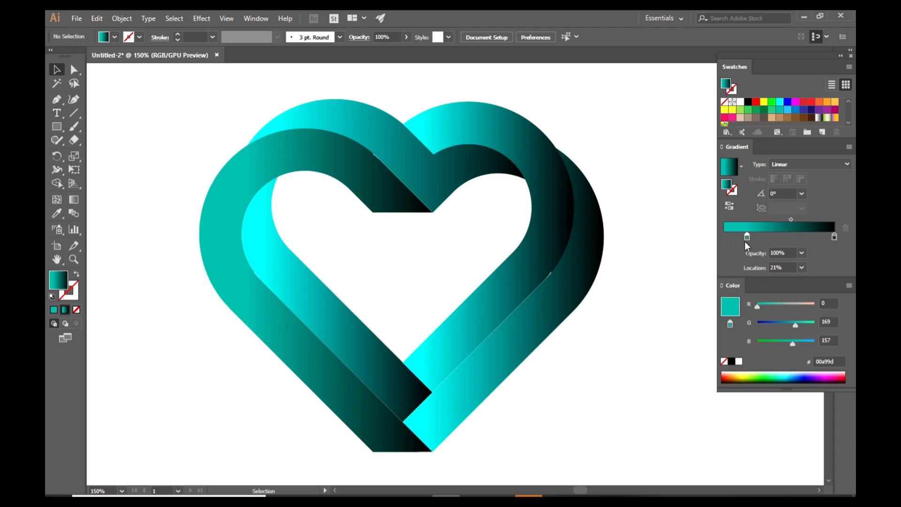
Move the cyan gradient stop of the right lobe's inner band to 16.5%
left_click(478, 135)
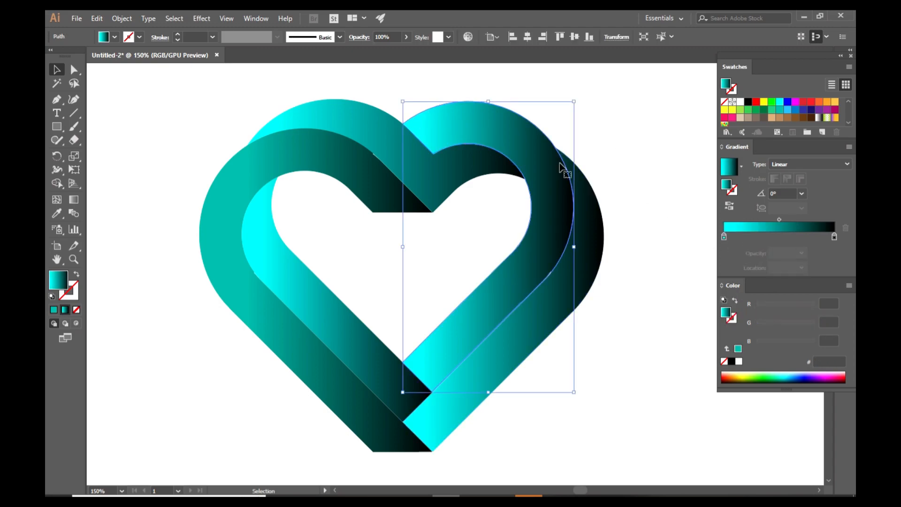
left_click_drag(726, 236, 743, 235)
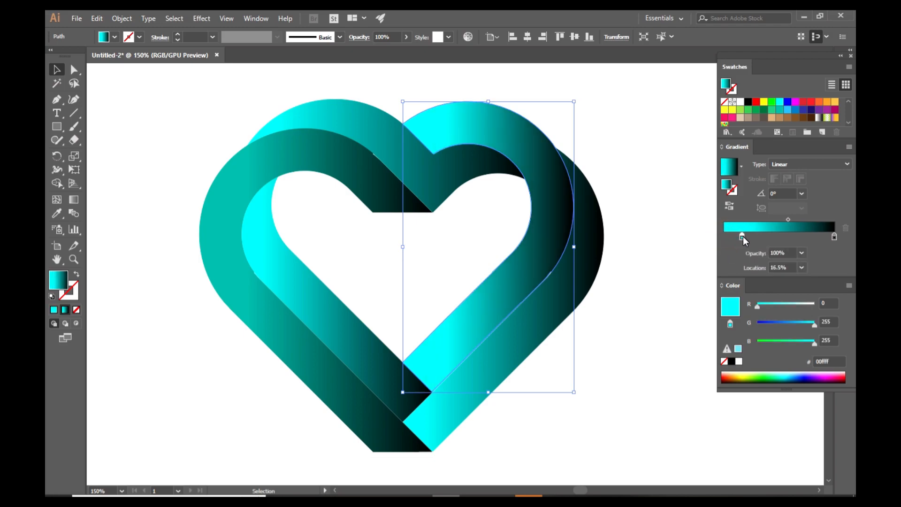
left_click(636, 157)
Redraw the right lobe's outer band gradient from right to left at about 178° and copy the left outer band's teal gradient colors onto it
left_click(581, 270)
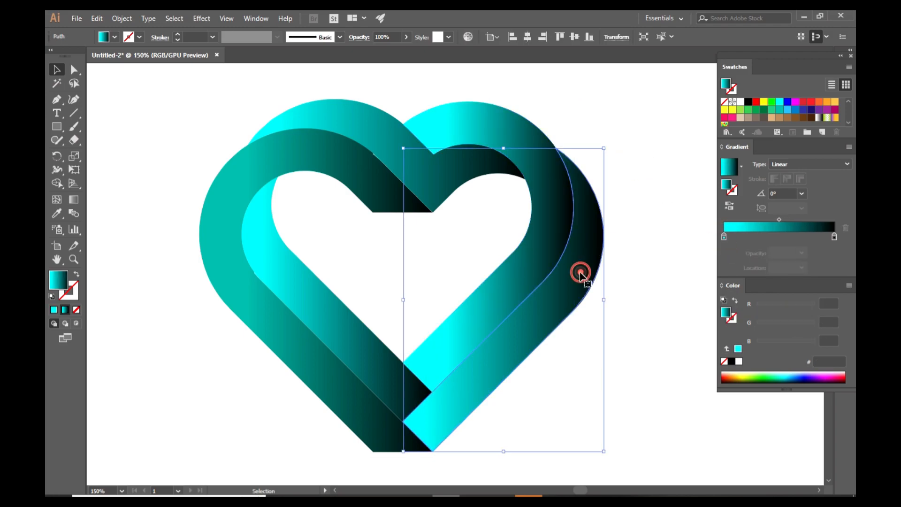
left_click(73, 200)
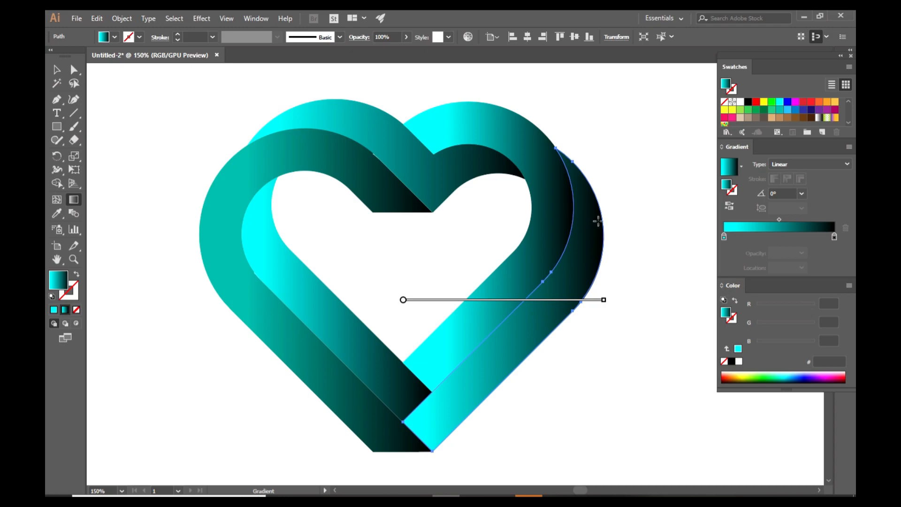
mouse_move(179, 164)
left_mouse_down()
mouse_move(452, 177)
mouse_move(638, 167)
mouse_move(264, 151)
left_mouse_up()
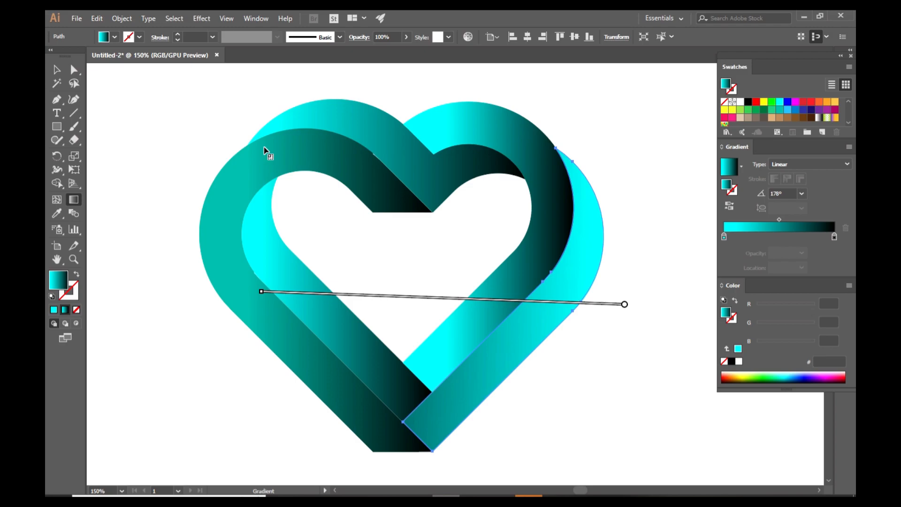
left_click(56, 212)
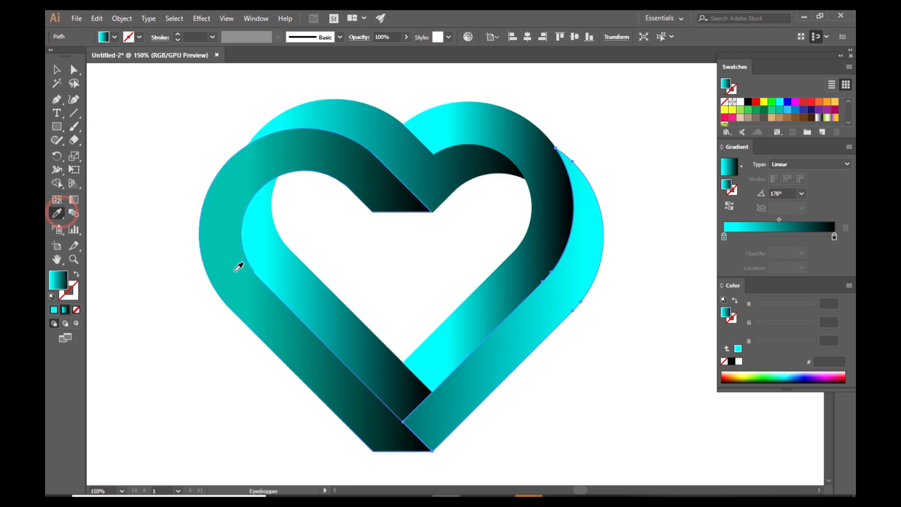
left_click(231, 268)
left_click(57, 70)
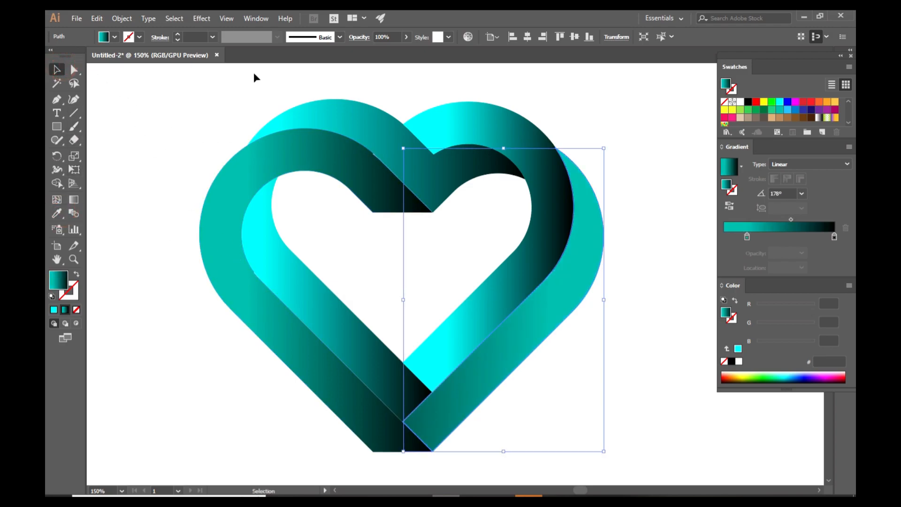
left_click(203, 98)
Copy the cyan gradient of the left lobe's inner band onto the right lobe's inner band with the Eyedropper
left_click(501, 133)
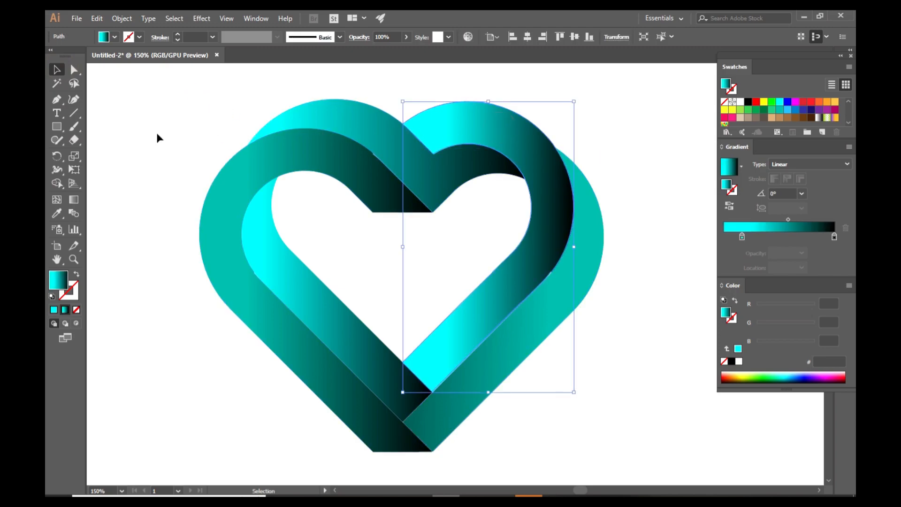
left_click(56, 213)
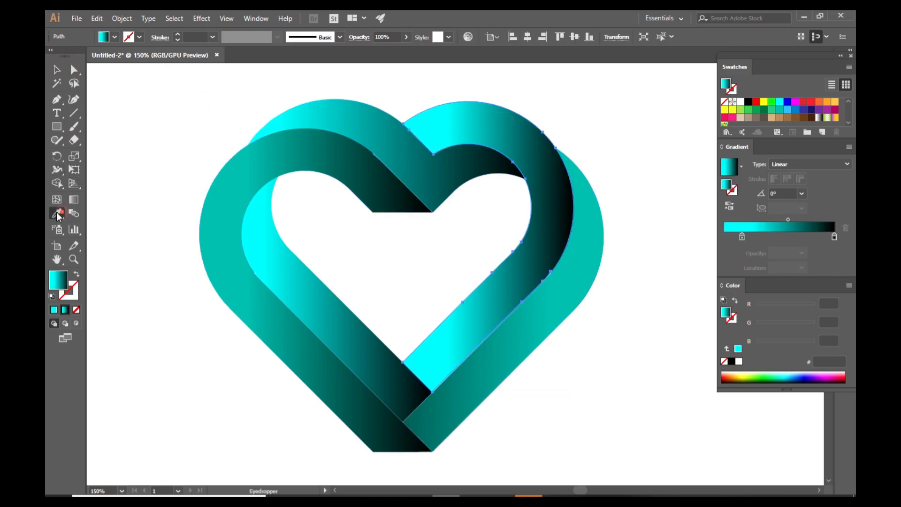
left_click(277, 266)
left_click(56, 69)
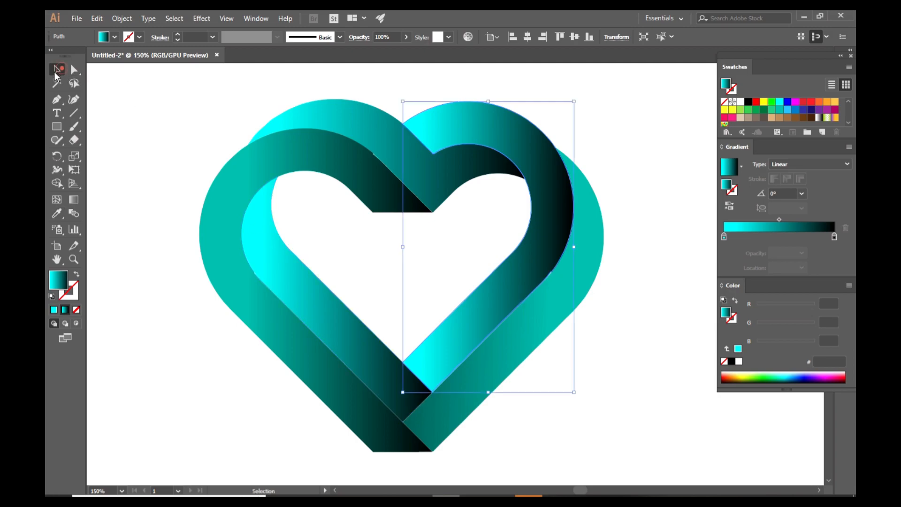
Redraw the right inner band's gradient from inside the heart to beyond its right edge, at an angle of about -1.2°
left_click(73, 199)
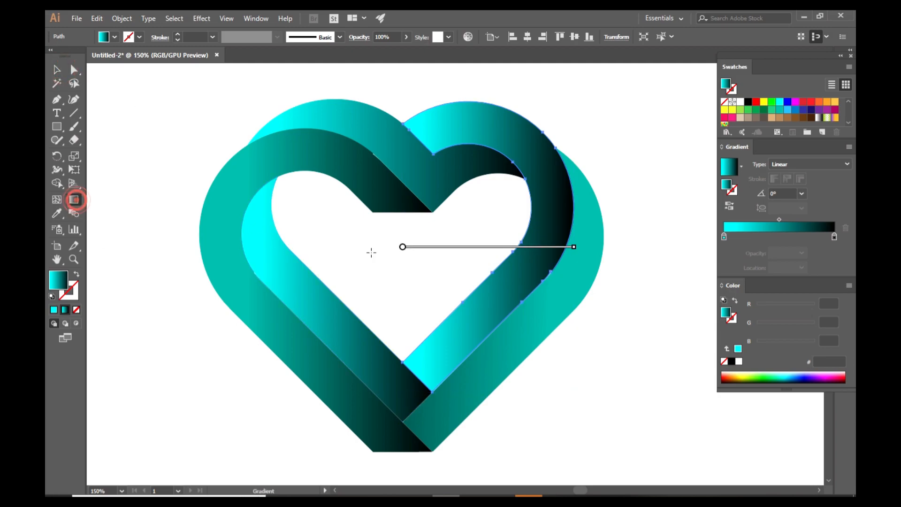
left_click_drag(393, 257, 599, 277)
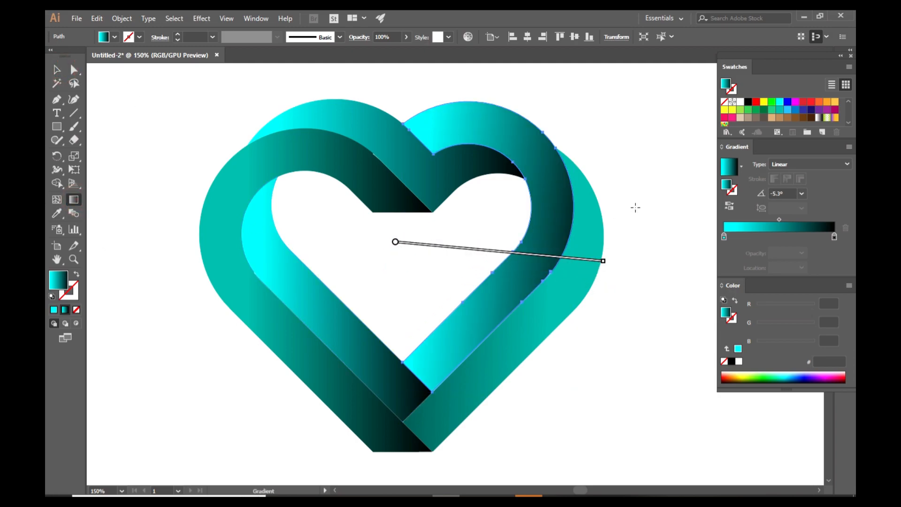
mouse_move(635, 208)
left_mouse_down()
mouse_move(445, 207)
mouse_move(485, 238)
mouse_move(663, 237)
left_mouse_up()
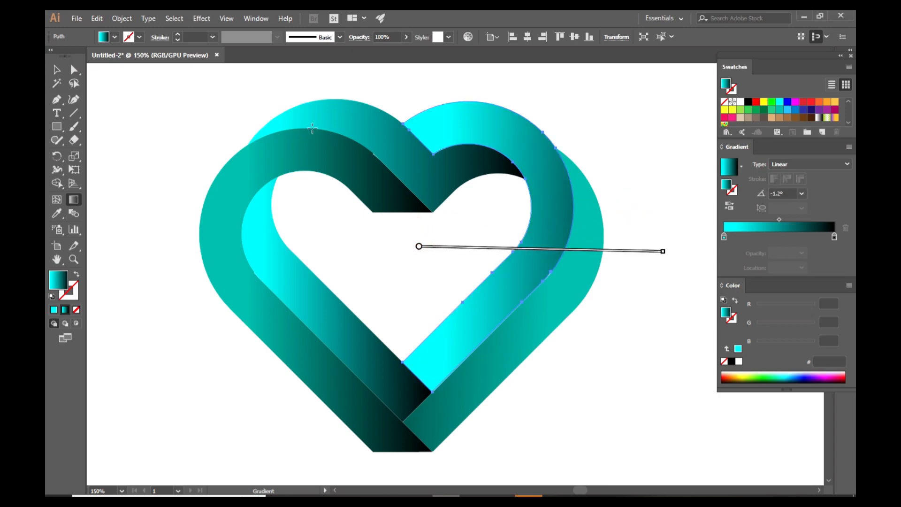
left_click(56, 69)
Redraw the upper middle band's gradient from its right end to well beyond the left lobe, at an angle of about 171.6°
left_click(359, 123)
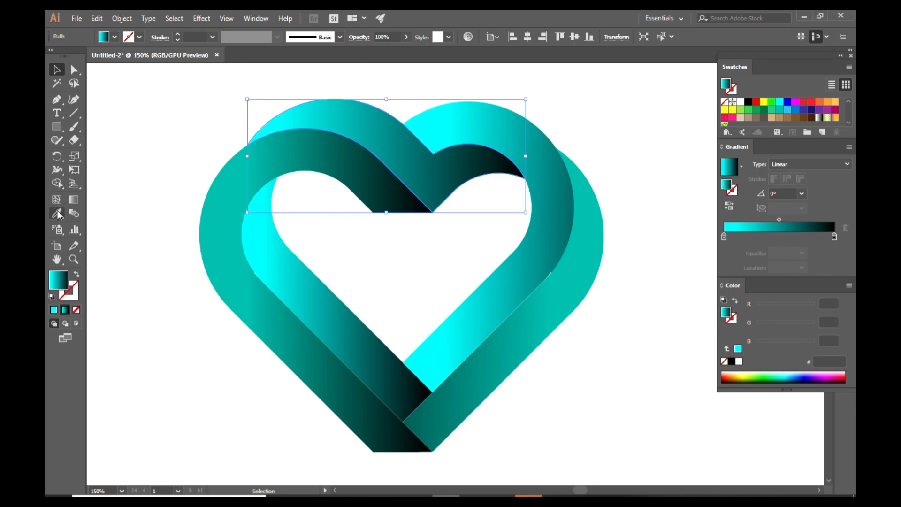
left_click(73, 199)
left_click_drag(218, 147, 445, 150)
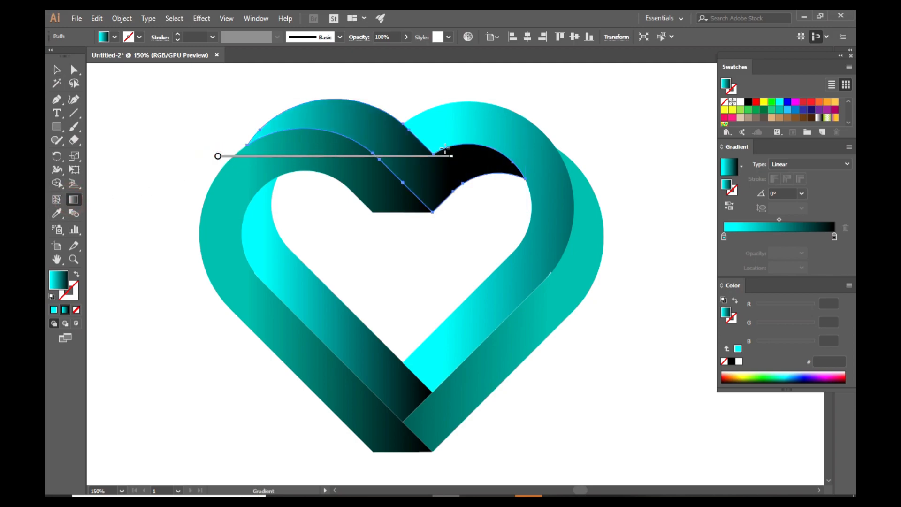
left_click_drag(521, 159, 187, 150)
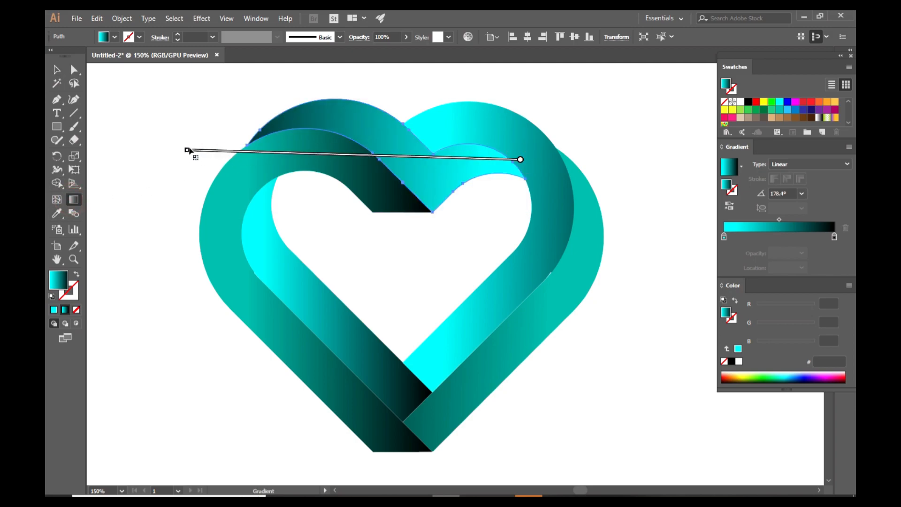
left_click_drag(485, 174, 297, 160)
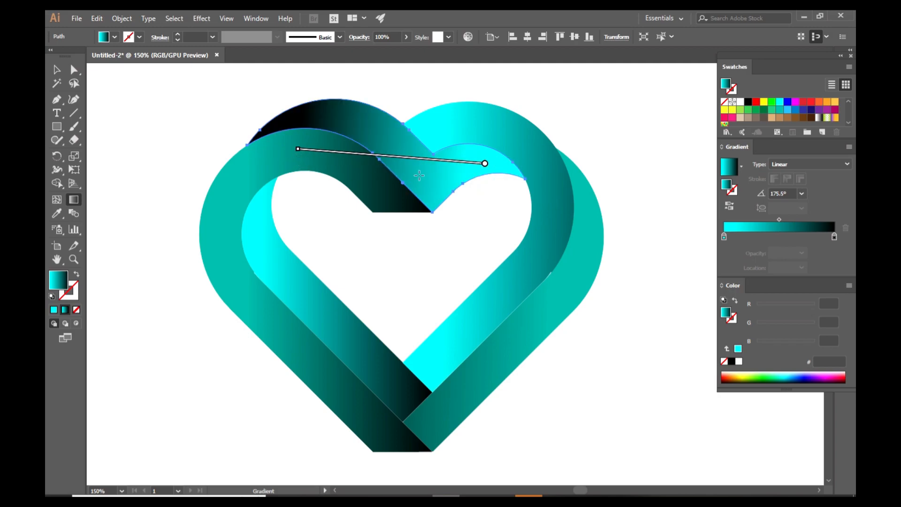
left_click_drag(508, 183, 143, 129)
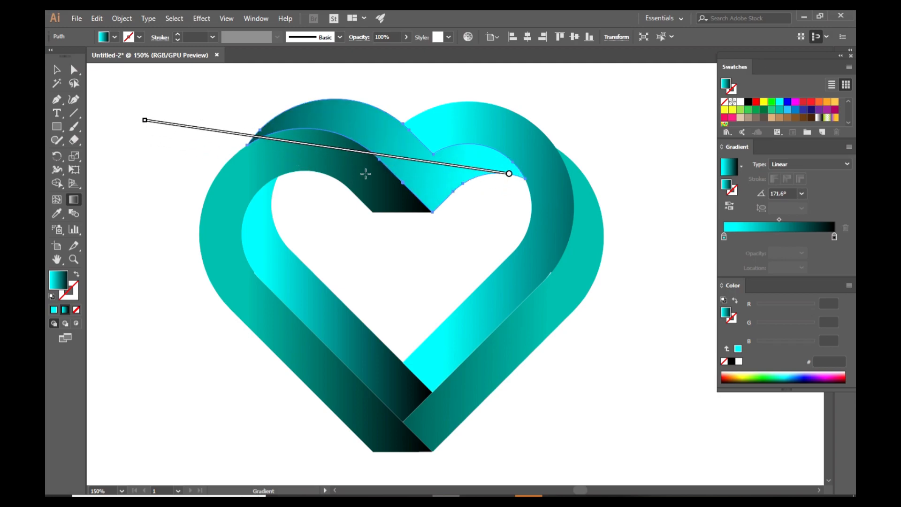
Add a second stop near the cyan end of the upper middle band's gradient and shift the gradient and its midpoint farther left
left_click(464, 169)
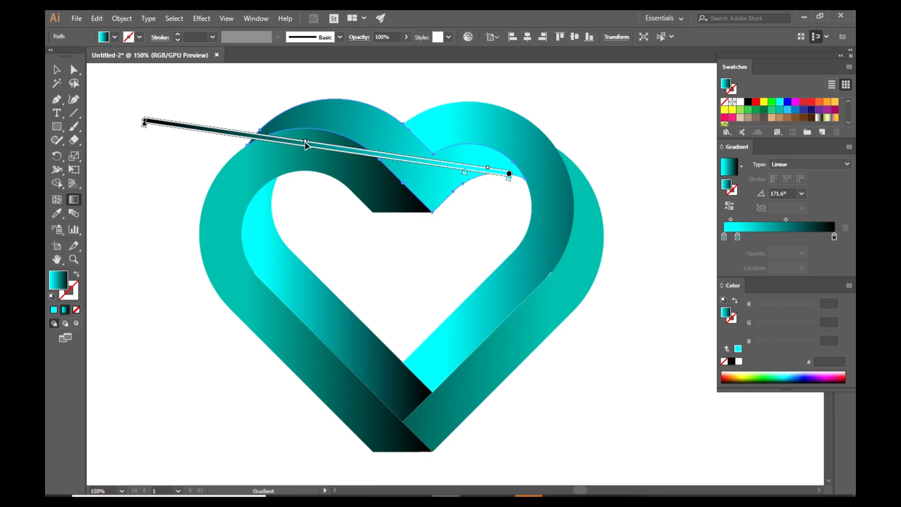
left_click_drag(306, 146, 240, 135)
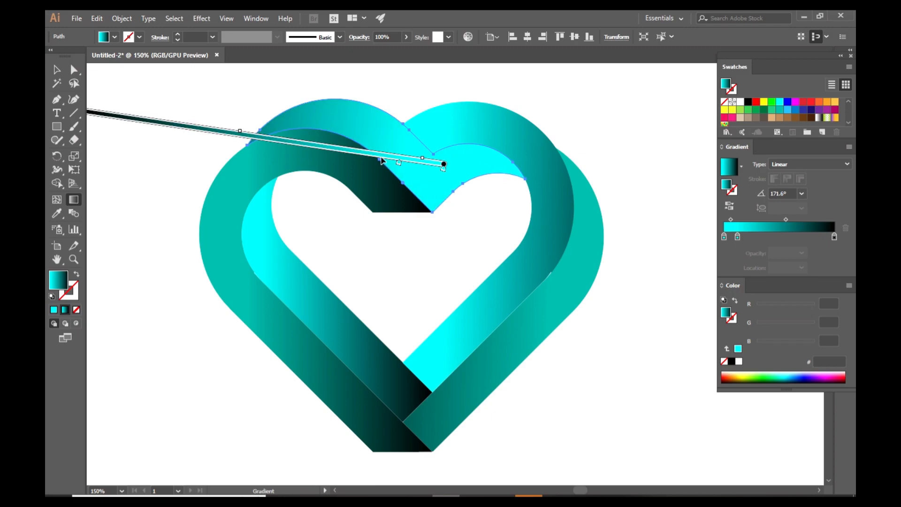
left_click_drag(399, 165, 416, 168)
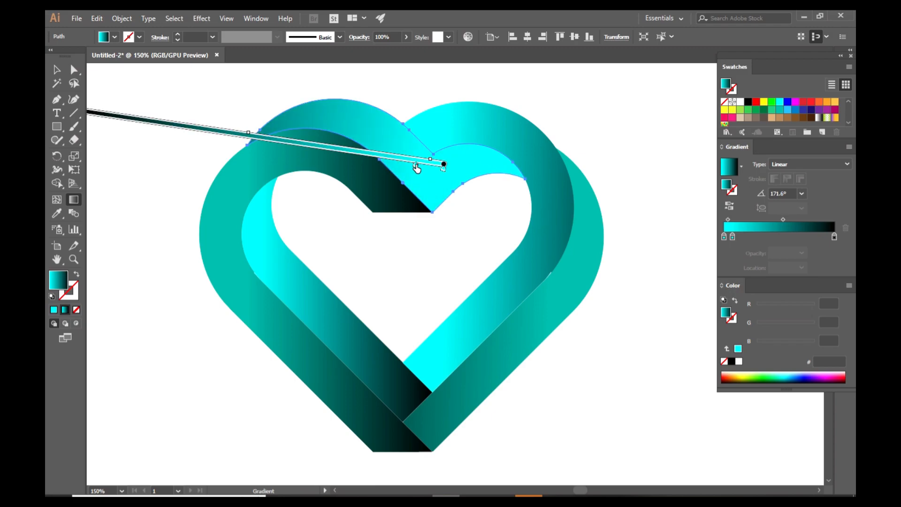
left_click_drag(249, 137, 151, 121)
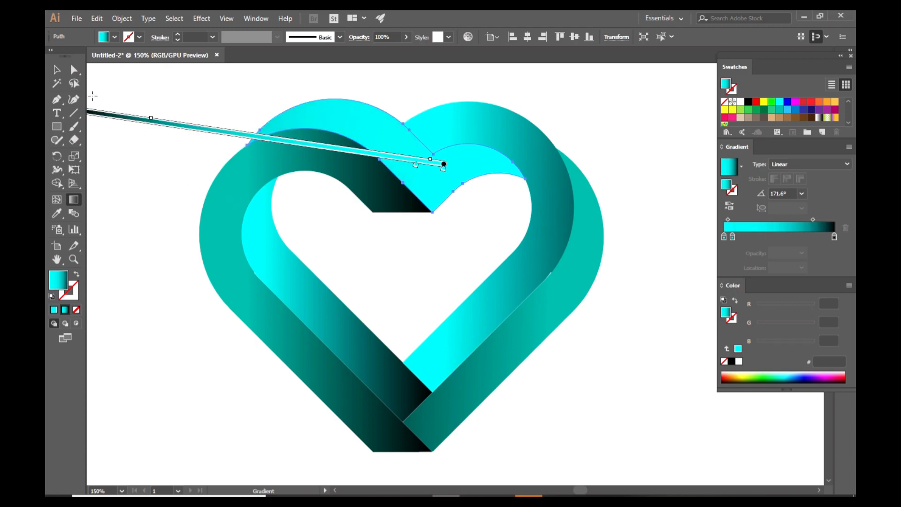
key("v")
left_click(142, 218)
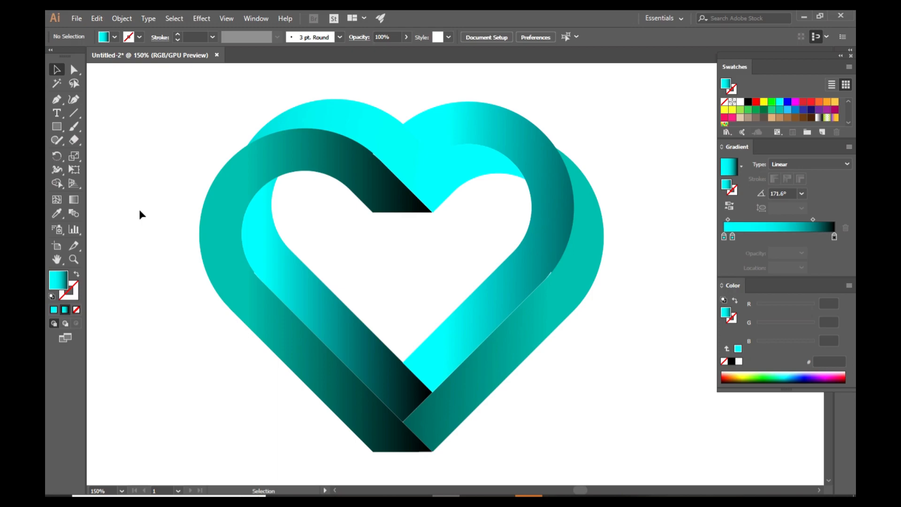
Move the midpoint of the right inner band's gradient slightly toward its black end
left_click(497, 130)
left_click(74, 199)
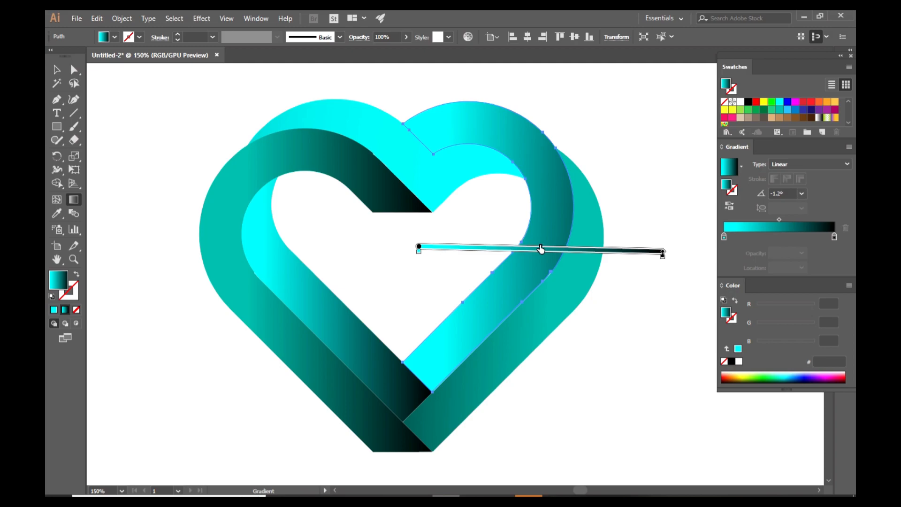
mouse_move(540, 249)
left_mouse_down()
mouse_move(556, 248)
mouse_move(505, 248)
mouse_move(563, 248)
left_mouse_up()
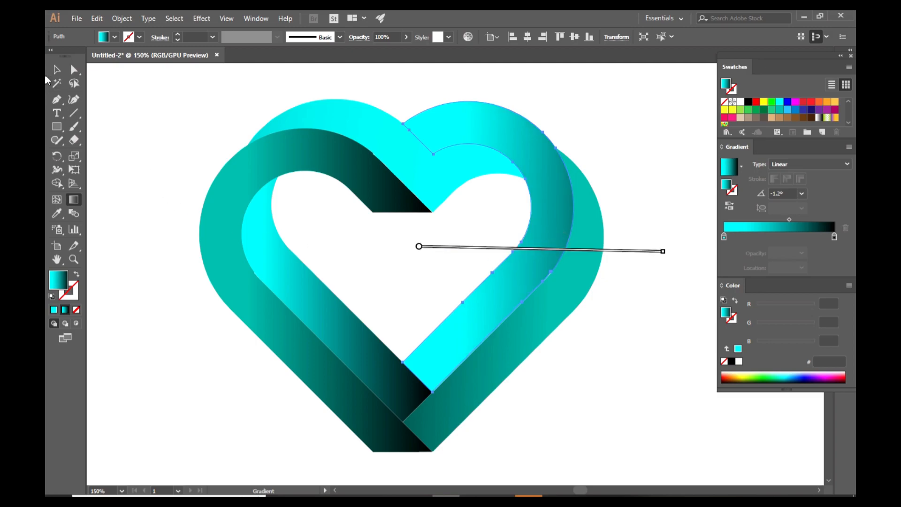
left_click(55, 70)
left_click(133, 121)
Shift the teal stop and the midpoint of the left lobe's outer band gradient toward its black end
left_click(236, 191)
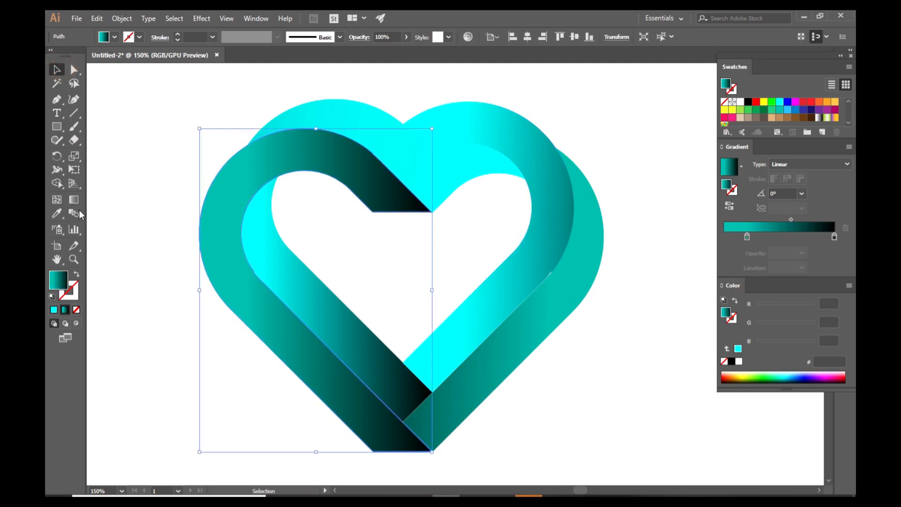
left_click(73, 199)
left_click_drag(248, 296, 268, 296)
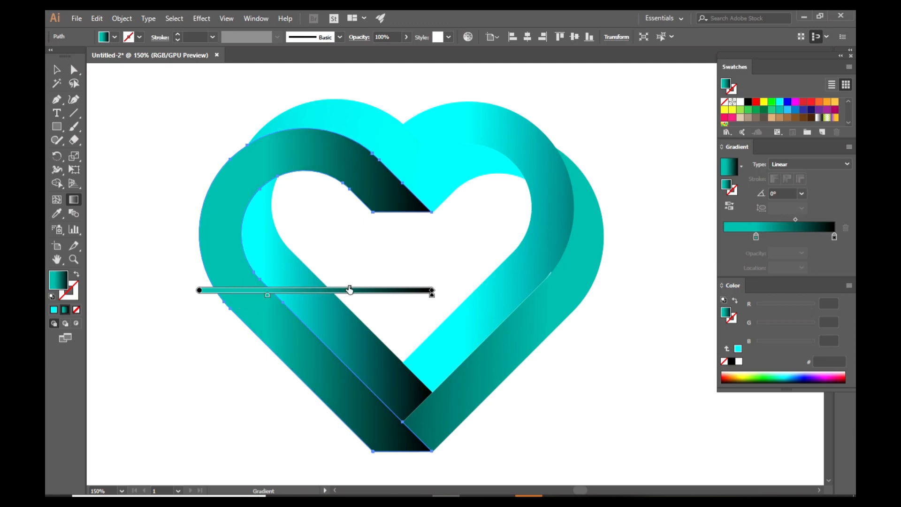
left_click_drag(350, 290, 373, 289)
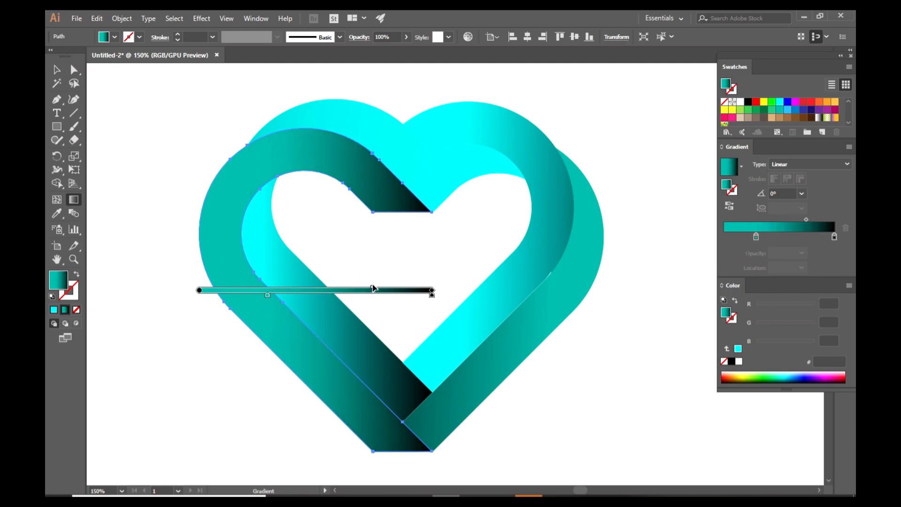
left_click(57, 69)
left_click(115, 105)
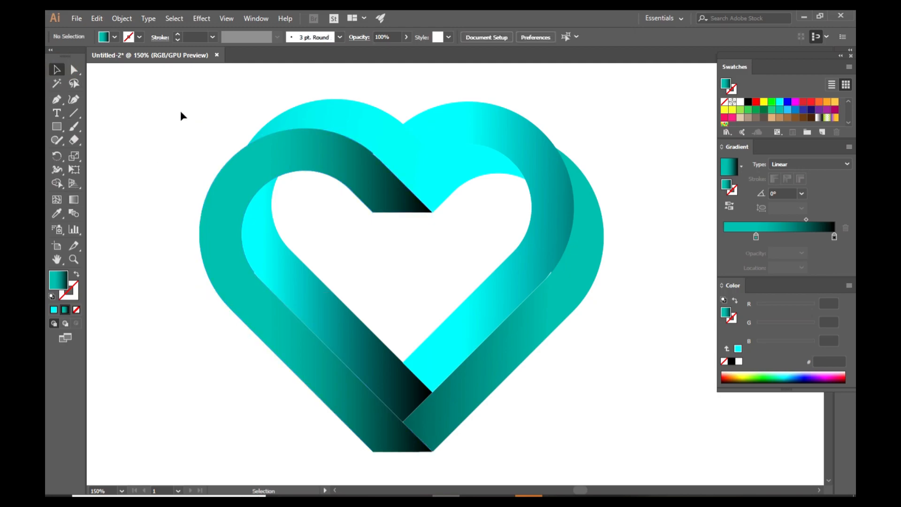
Redraw the right inner band's gradient from left of the heart to far beyond its right side, at an angle of about -1.1°
left_click(461, 129)
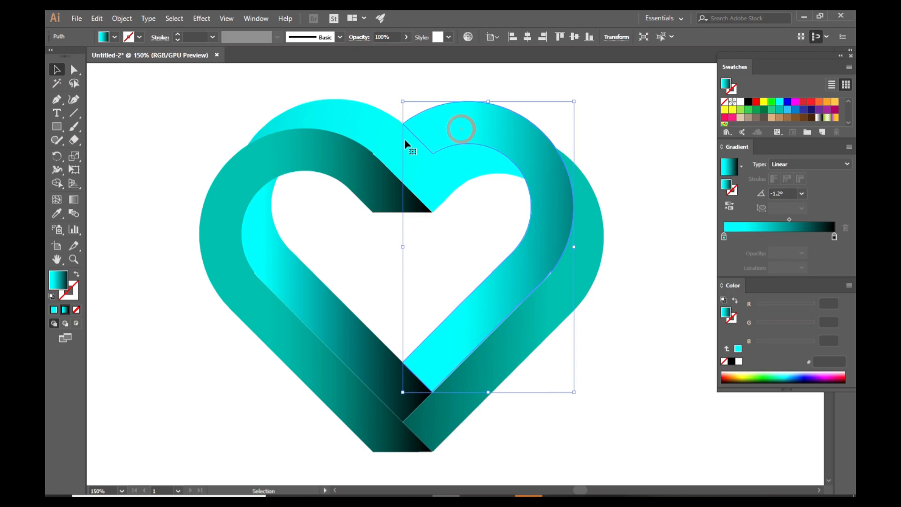
left_click(73, 200)
left_click_drag(526, 94, 484, 270)
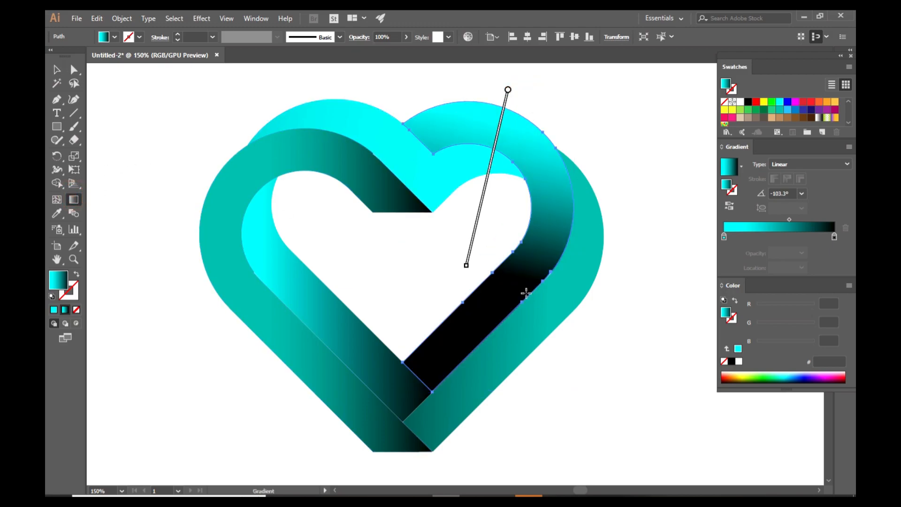
left_click_drag(171, 242, 732, 253)
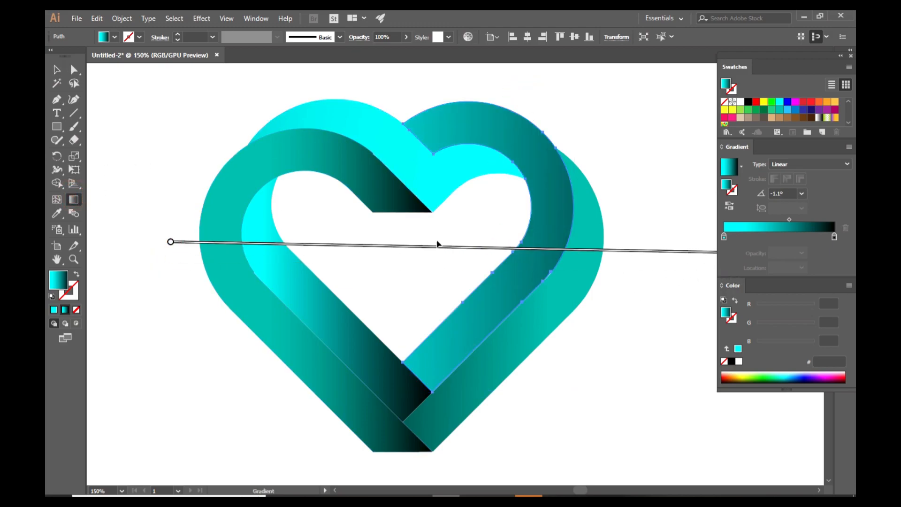
left_click(57, 70)
left_click(142, 176)
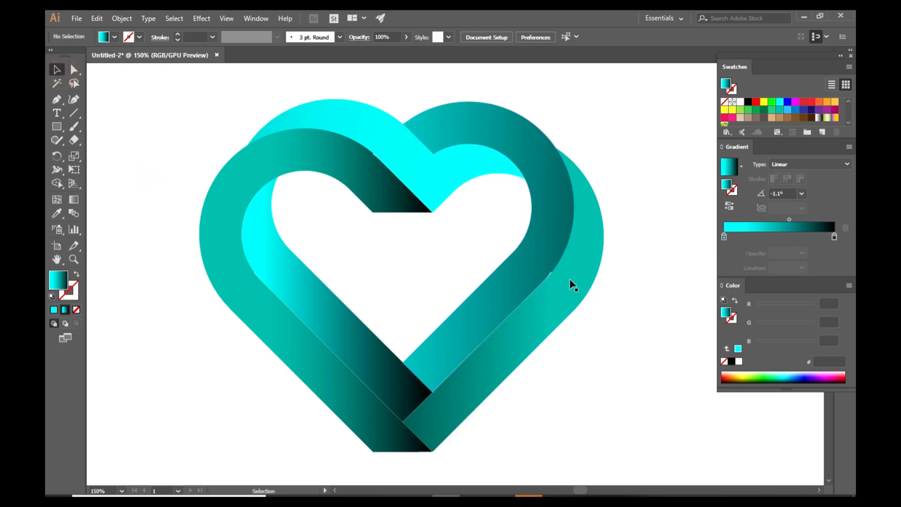
scroll(528, 292, "down", 3)
scroll(480, 255, "up", 4)
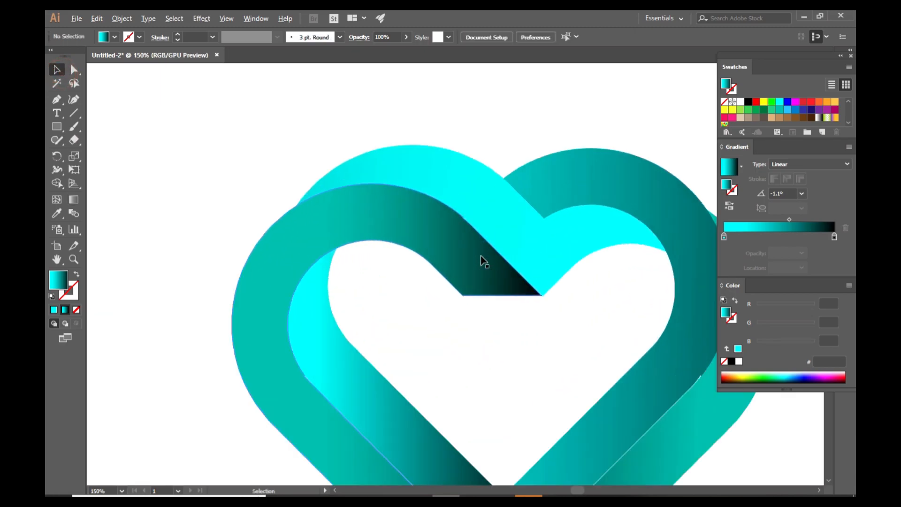
scroll(528, 323, "down", 3)
scroll(516, 316, "up", 2)
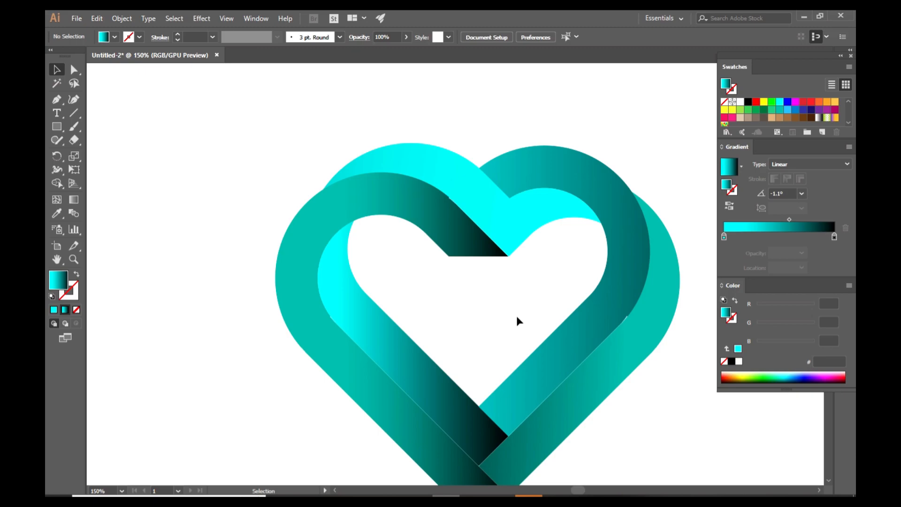
scroll(517, 315, "down", 1)
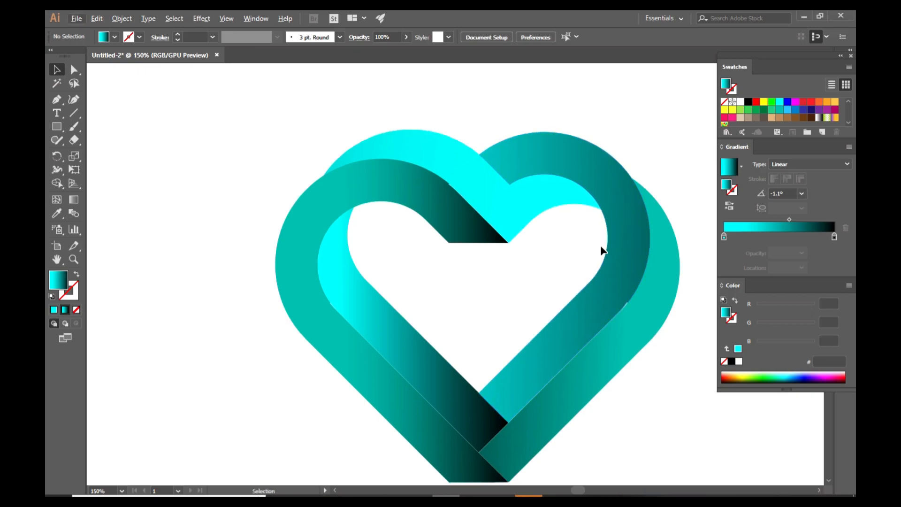
scroll(600, 250, "down", 2)
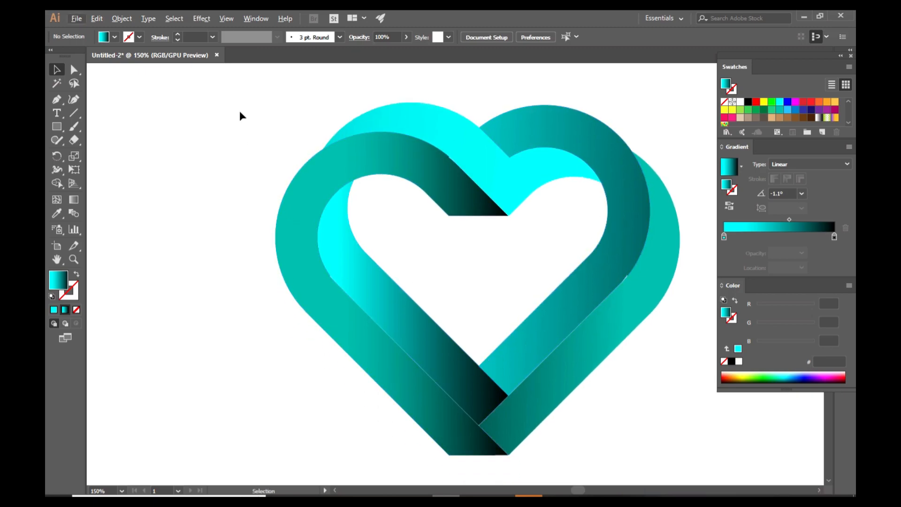
left_click_drag(234, 102, 669, 441)
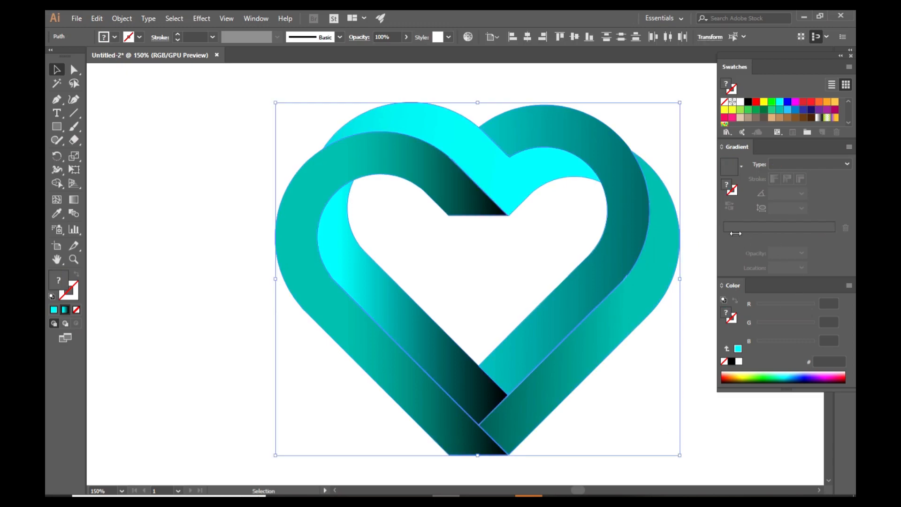
left_click(209, 233)
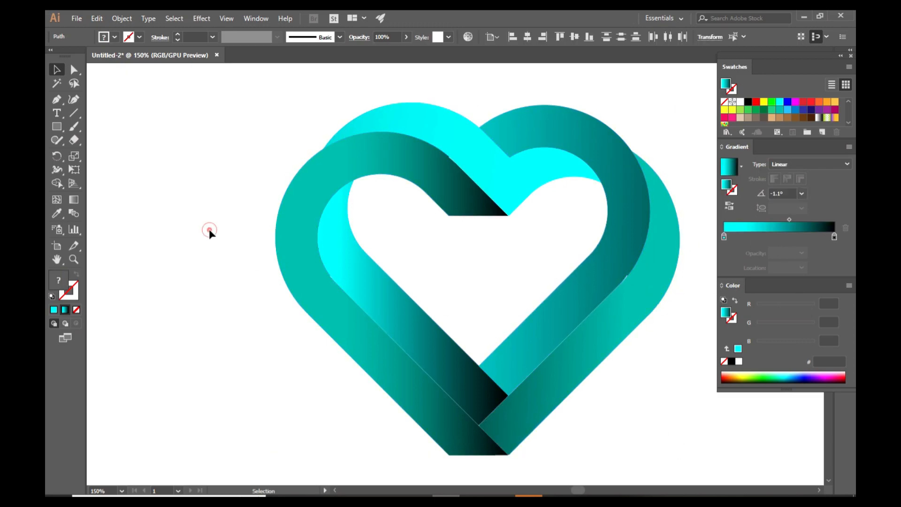
Redraw the left outer band's gradient diagonally from the heart's upper left to its lower right, at about -47.6°
left_click(302, 282)
key("g")
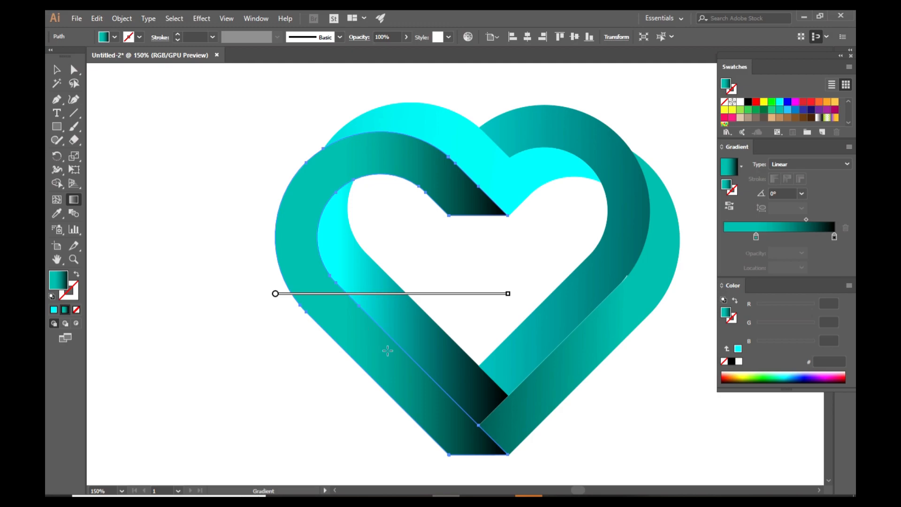
mouse_move(271, 104)
left_mouse_down()
mouse_move(305, 221)
mouse_move(485, 437)
mouse_move(477, 446)
mouse_move(525, 402)
left_mouse_up()
mouse_move(239, 135)
left_mouse_down()
mouse_move(368, 346)
mouse_move(455, 438)
mouse_move(448, 428)
left_mouse_up()
left_click_drag(252, 199, 504, 474)
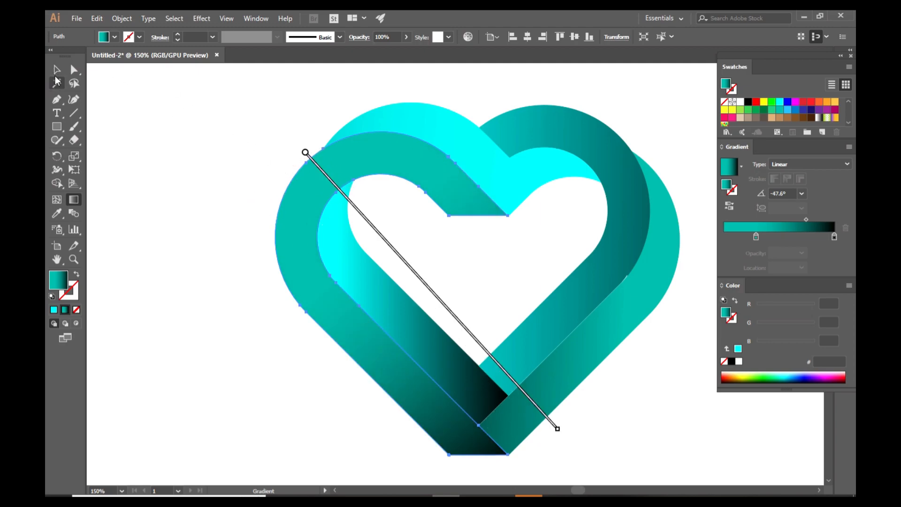
left_click(56, 71)
left_click(165, 249)
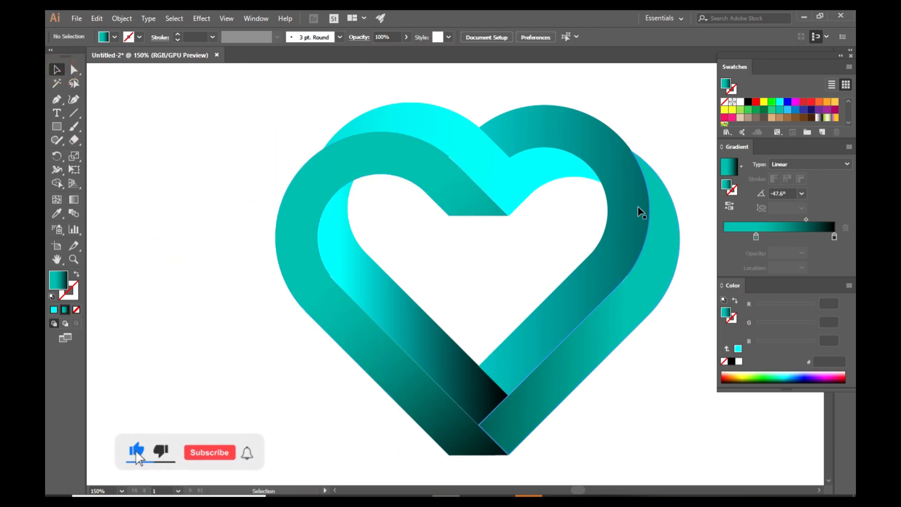
Try to copy the left outer band's gradient onto the right inner band with the Eyedropper
left_click(598, 158)
left_click(56, 214)
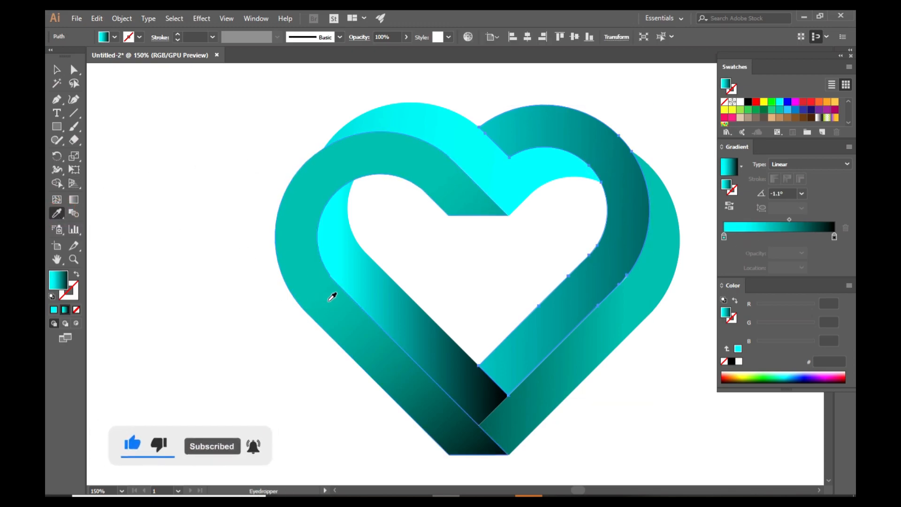
left_click(306, 298)
key("v")
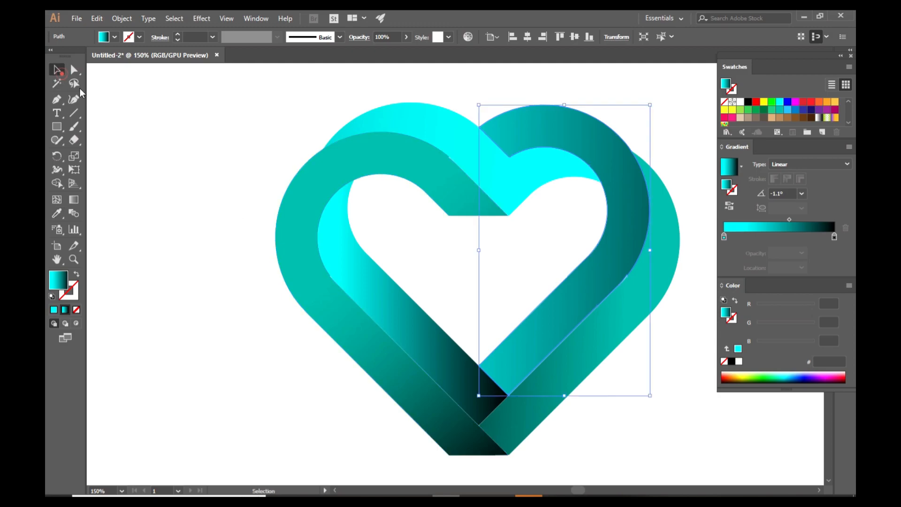
Copy the left outer band's gradient onto the right outer band with the Eyedropper
left_click(604, 341)
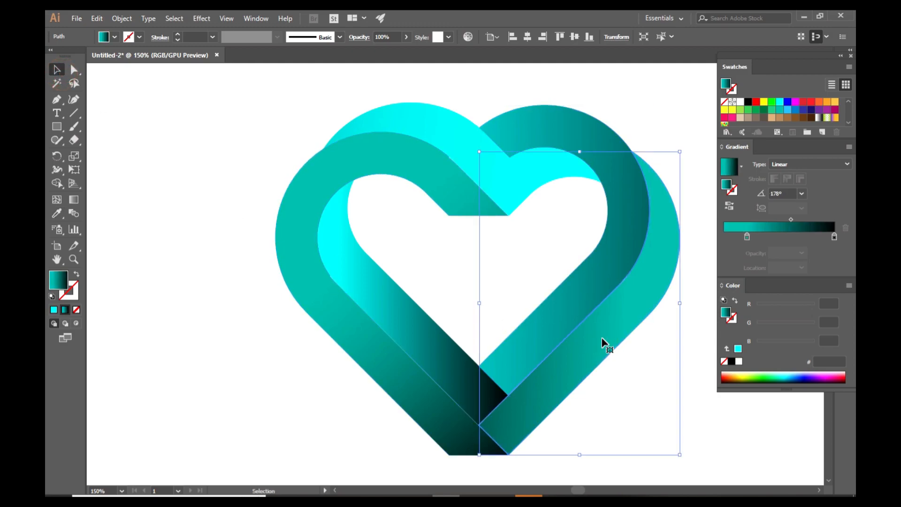
left_click(57, 213)
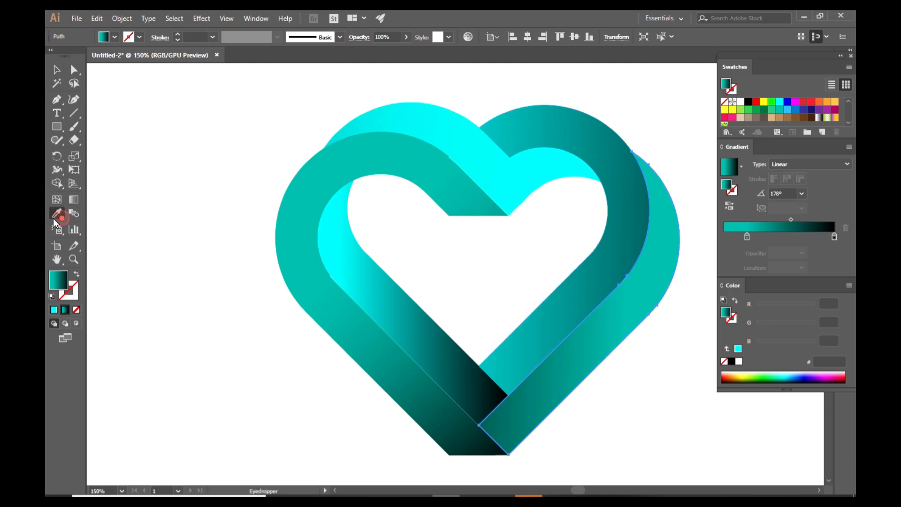
left_click(369, 329)
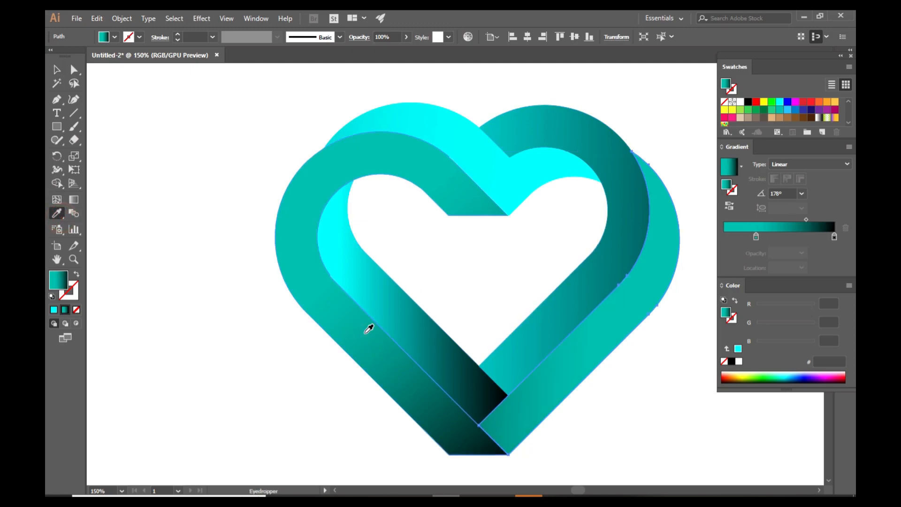
left_click(57, 70)
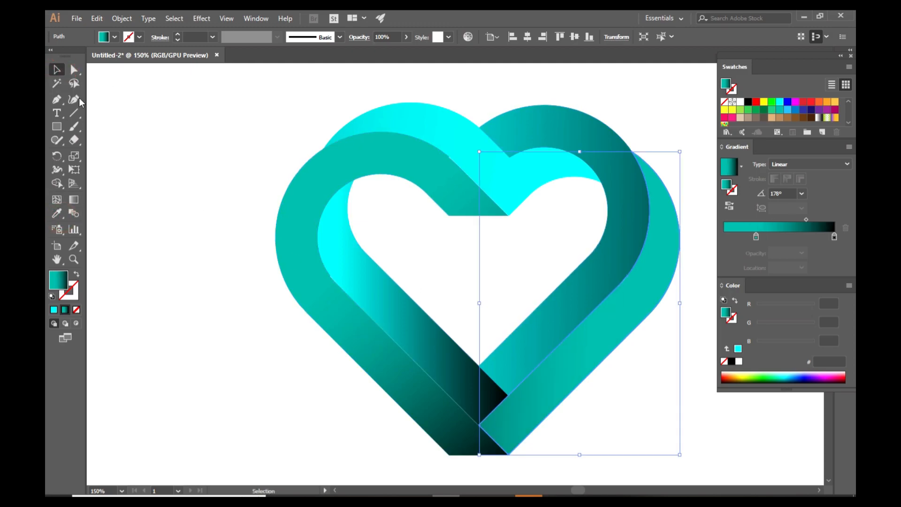
left_click(212, 205)
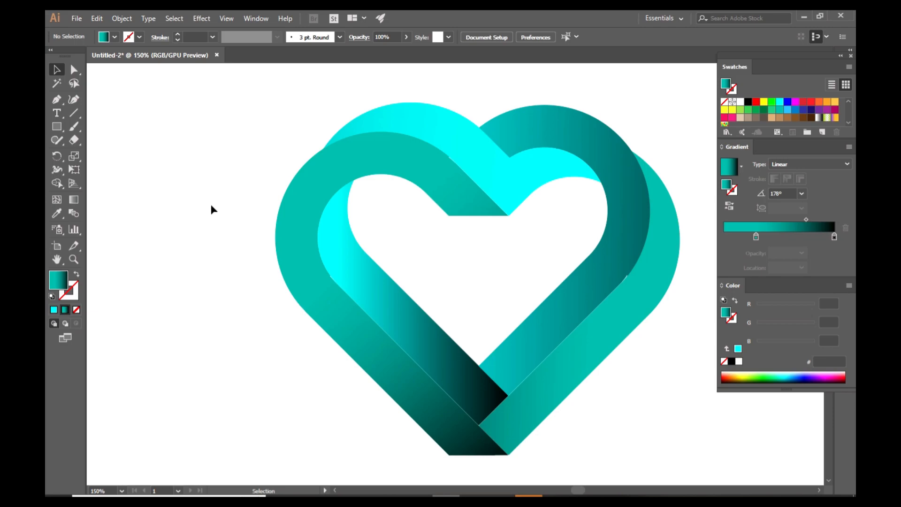
left_click(622, 186)
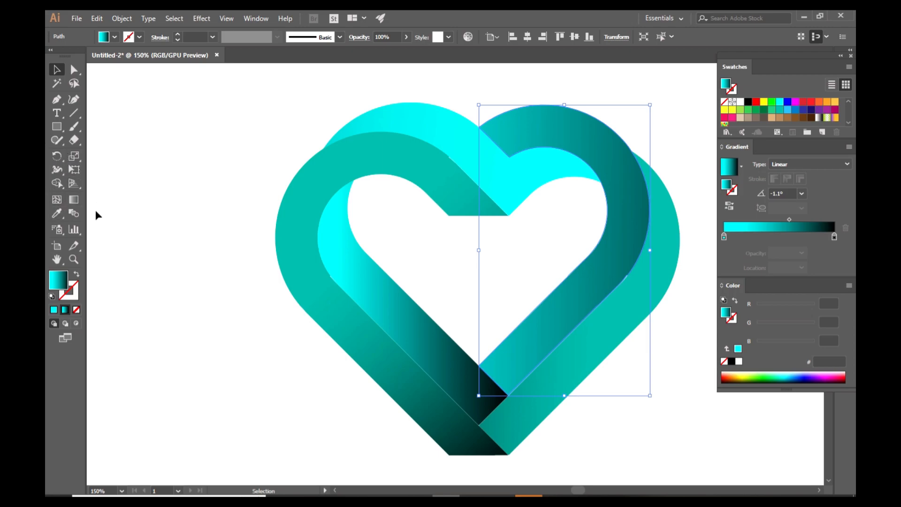
left_click(225, 337)
left_click(579, 358)
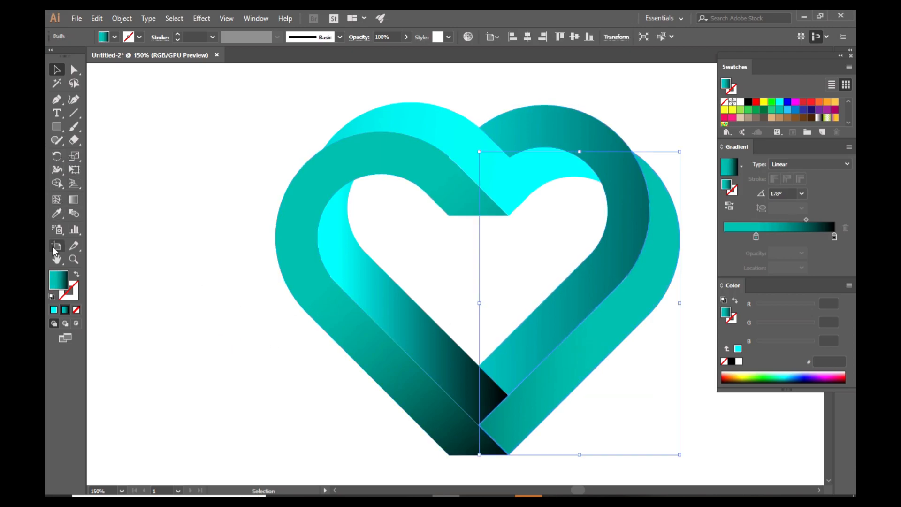
left_click(58, 214)
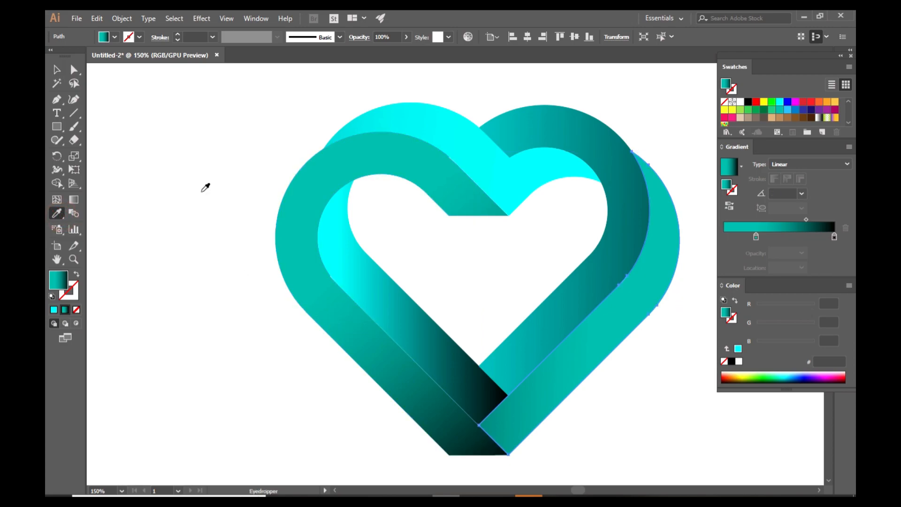
left_click(59, 71)
Copy the upper middle band's cyan gradient onto the right inner band with the Eyedropper
left_click(584, 308)
left_click(57, 213)
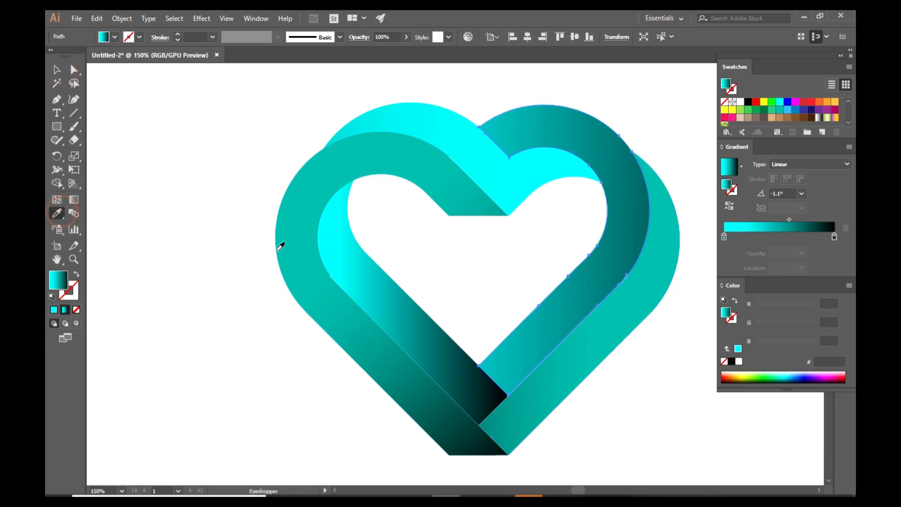
left_click(509, 183)
left_click(56, 70)
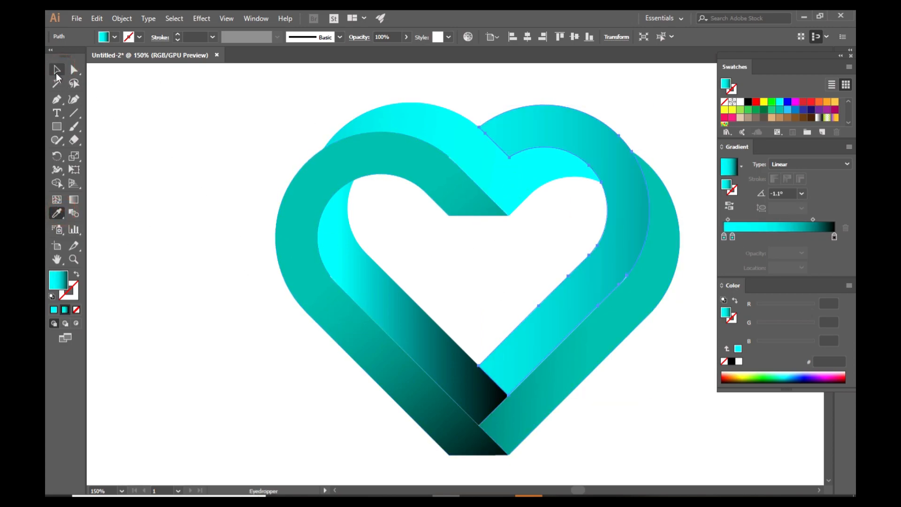
left_click(132, 234)
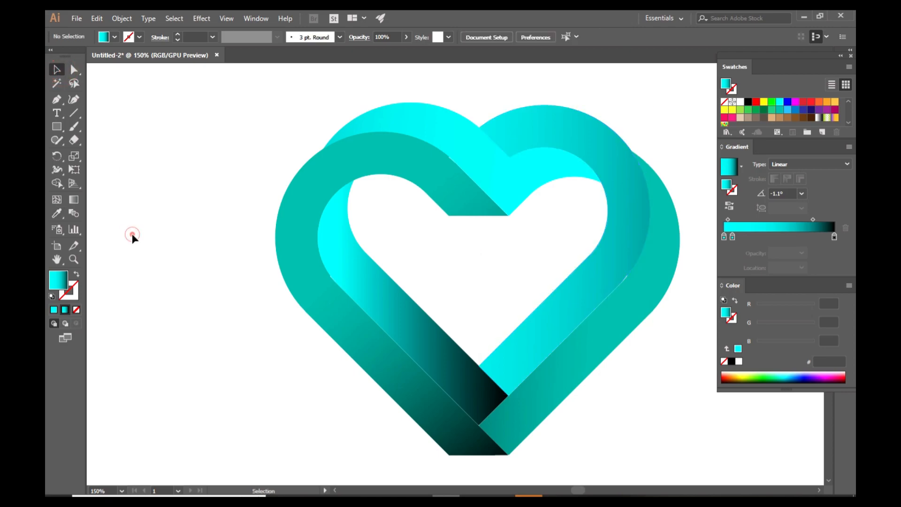
Redraw the left inner band's gradient diagonally down toward the heart's lower tip, at an angle of about -43.8°
left_click(429, 356)
left_click(73, 201)
left_click_drag(287, 170, 501, 395)
left_click_drag(311, 130, 493, 432)
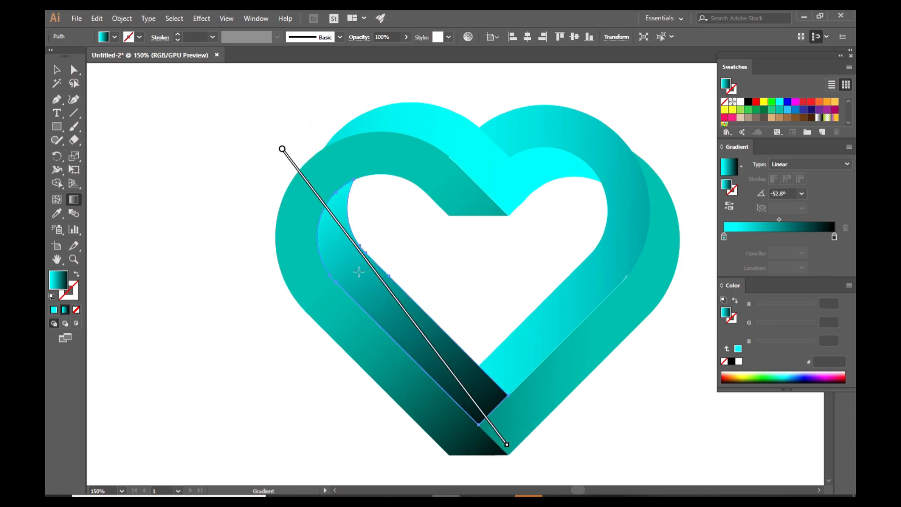
left_click_drag(338, 247, 620, 447)
mouse_move(382, 298)
left_mouse_down()
mouse_move(570, 481)
mouse_move(581, 459)
left_mouse_up()
left_click(57, 71)
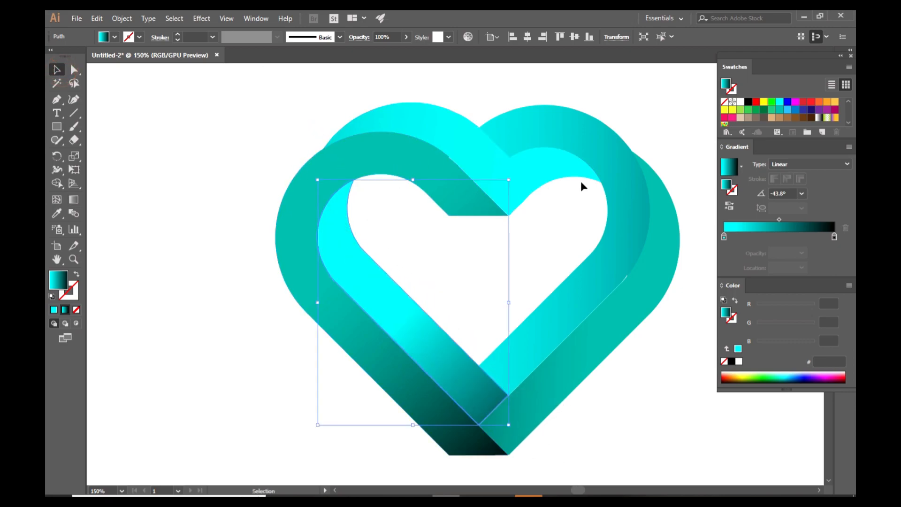
Redraw the right outer band's gradient from its upper right down past the heart's lower tip, at about -120.1°
left_click(626, 301)
key("g")
mouse_move(683, 175)
left_mouse_down()
mouse_move(493, 402)
mouse_move(492, 437)
left_mouse_up()
mouse_move(682, 178)
left_mouse_down()
mouse_move(488, 416)
mouse_move(505, 421)
left_mouse_up()
left_click_drag(675, 190, 481, 442)
left_click_drag(678, 172, 458, 484)
left_click(57, 70)
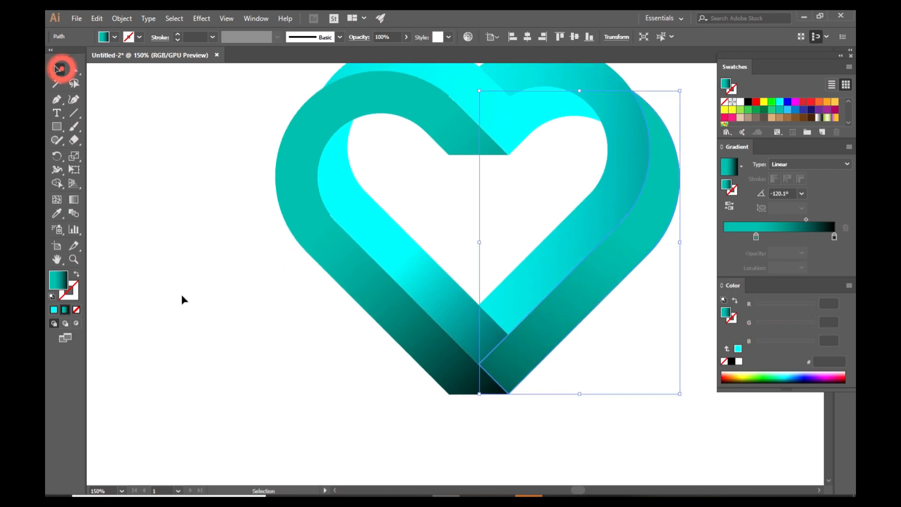
left_click(181, 298)
Redraw the right inner band's gradient nearly vertically from the top of the lobe to the heart's tip, at about -91.7°
left_click(533, 272)
left_click(74, 200)
scroll(225, 198, "up", 2)
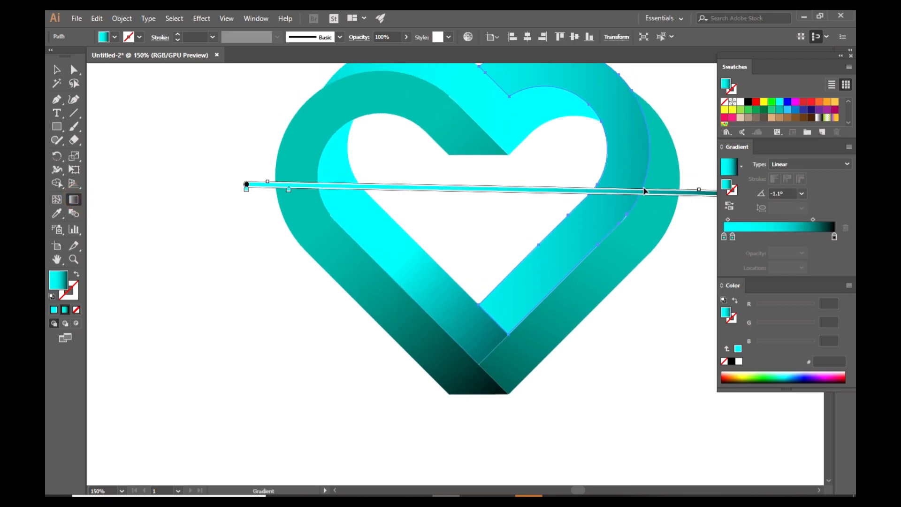
left_click_drag(559, 68, 506, 414)
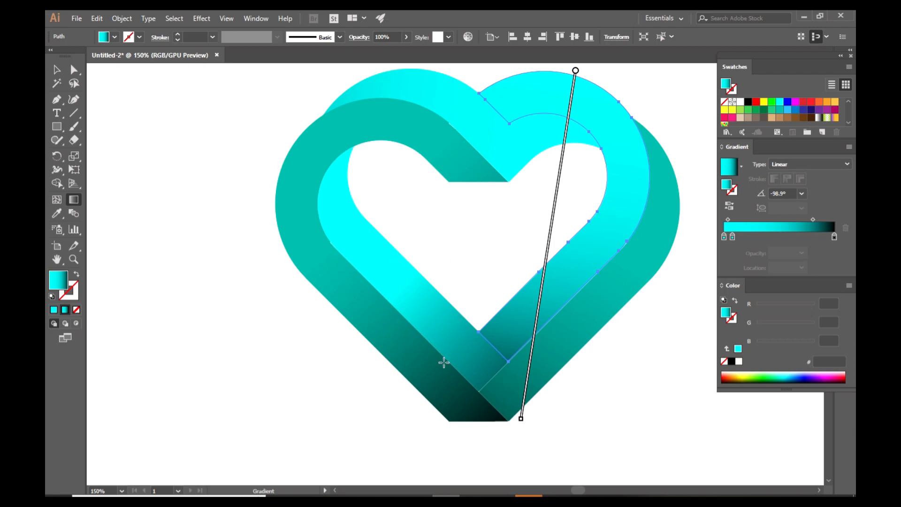
left_click_drag(511, 71, 506, 420)
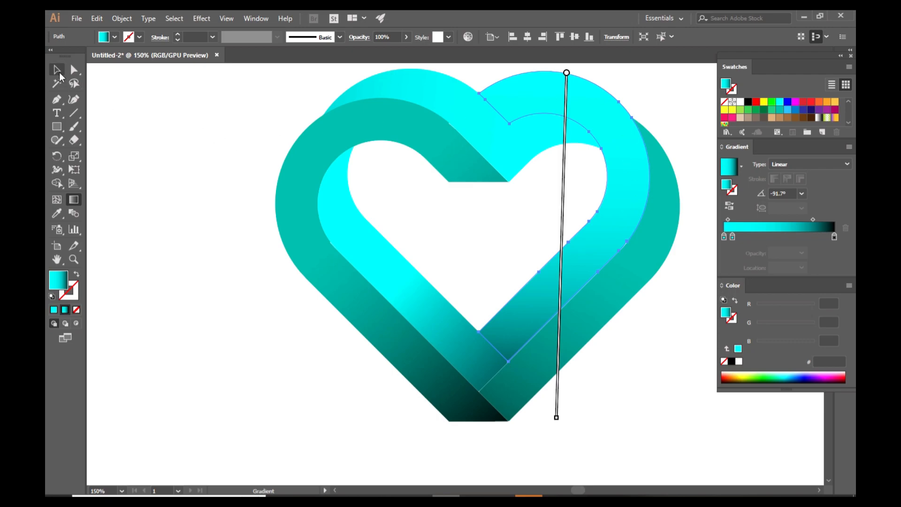
left_click(57, 71)
left_click(127, 235)
Redraw the upper middle band's gradient from left to right at about 0.3° and move its second stop slightly toward the black end
left_click(503, 155)
left_click(74, 199)
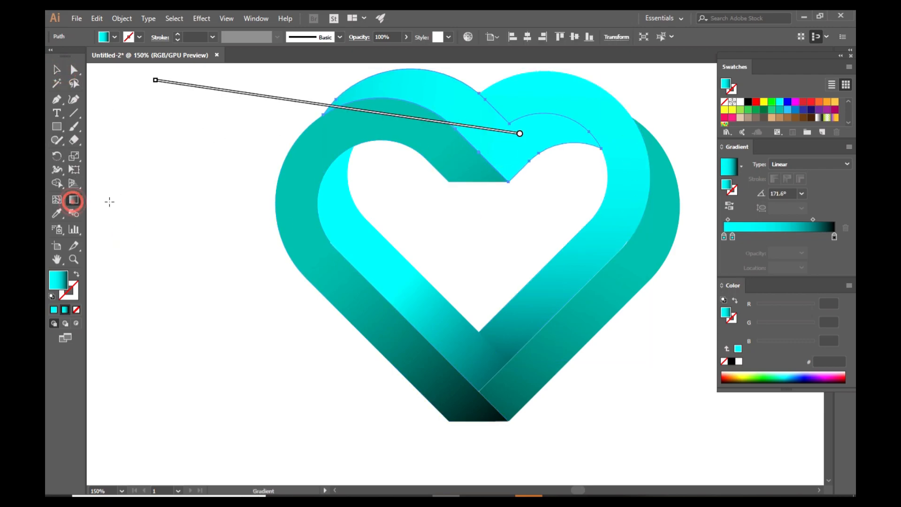
left_click_drag(326, 126, 631, 124)
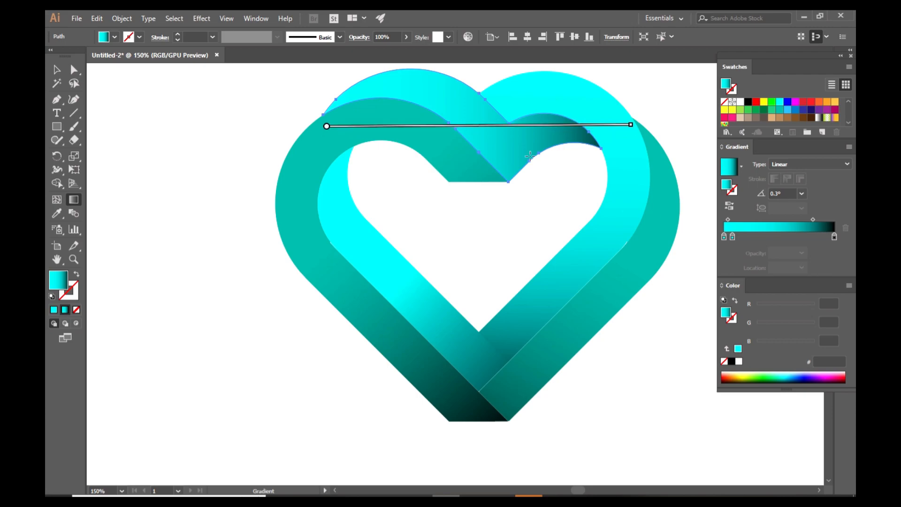
mouse_move(552, 125)
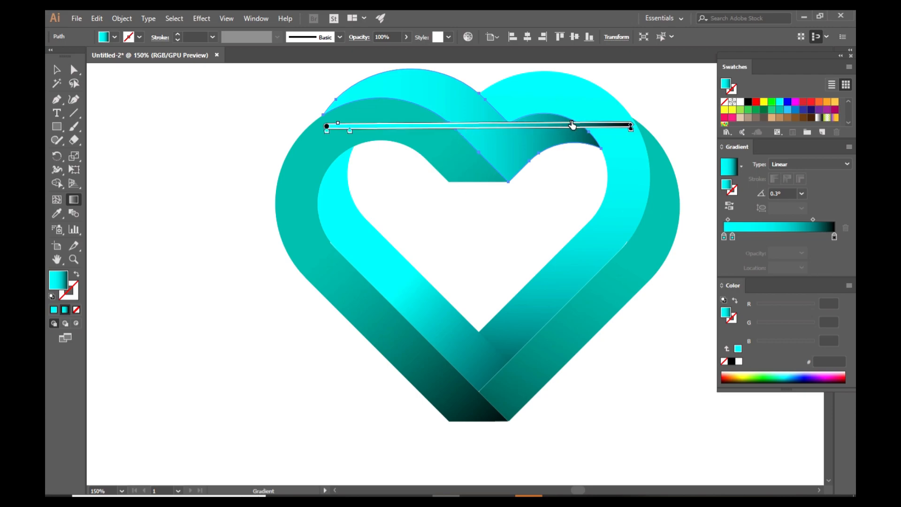
left_click_drag(572, 125, 566, 123)
key("v")
left_click(143, 223)
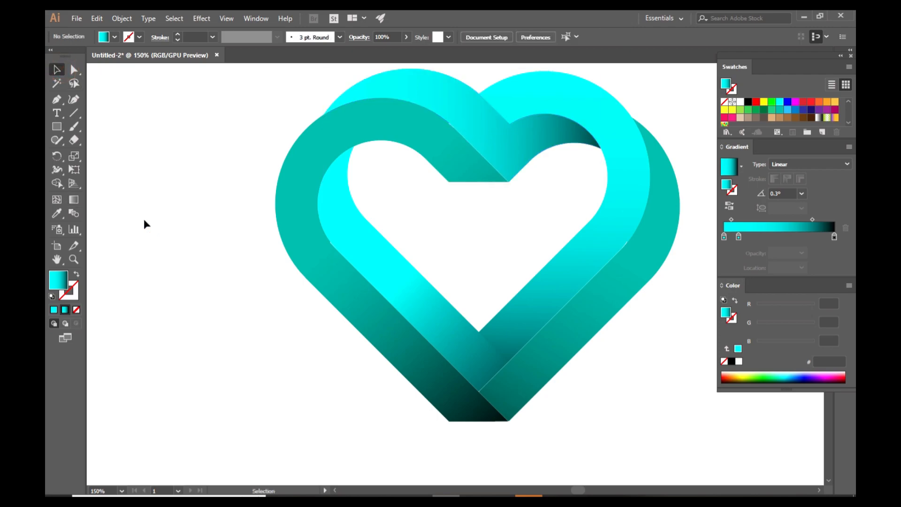
Redraw the left outer band's gradient at about -52.8°, shift its midpoint toward the black end, and extend the end farther past the tip
key("ctrl+1")
key("ctrl+plus")
left_click(375, 402)
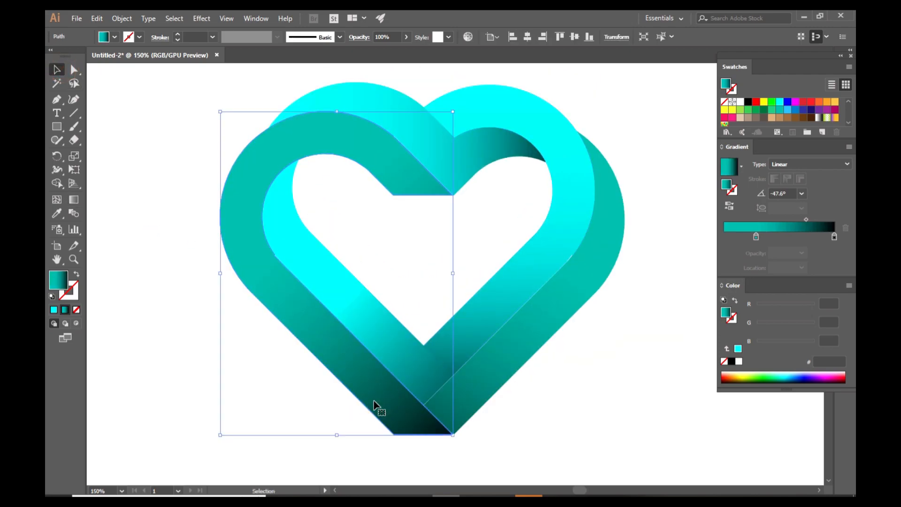
left_click(75, 201)
mouse_move(233, 151)
left_mouse_down()
mouse_move(439, 438)
mouse_move(462, 452)
left_mouse_up()
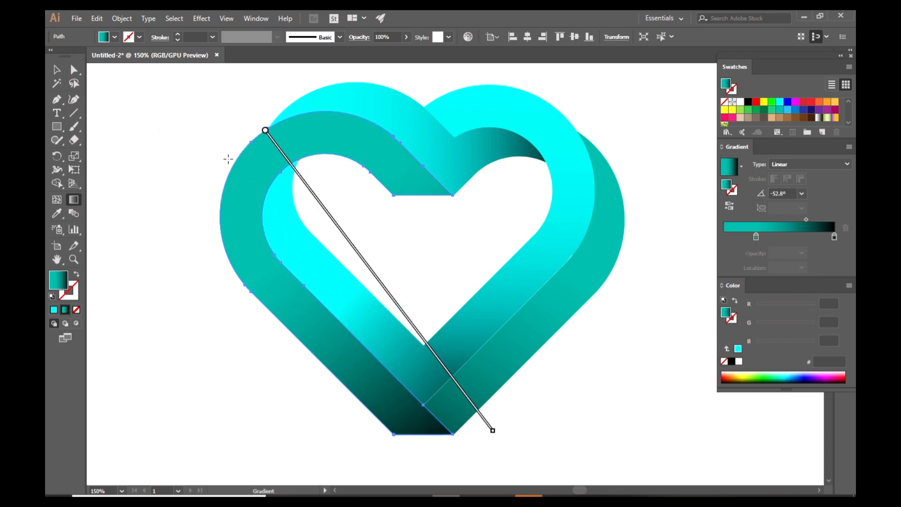
mouse_move(435, 352)
left_click_drag(439, 353, 447, 369)
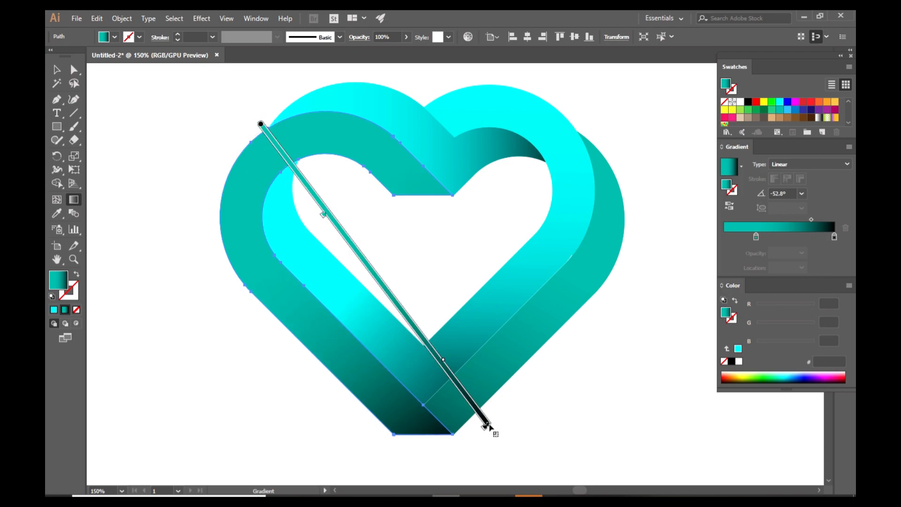
left_click_drag(488, 424, 502, 442)
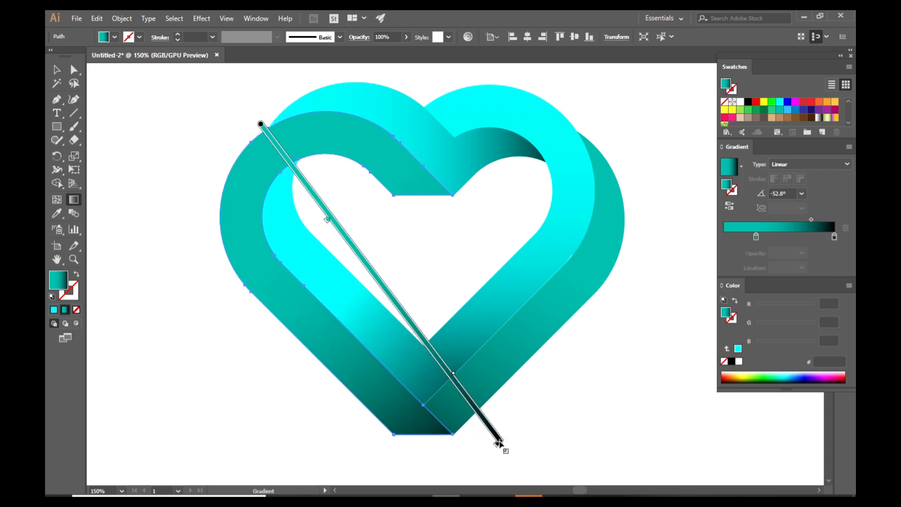
left_click(56, 69)
left_click(166, 285)
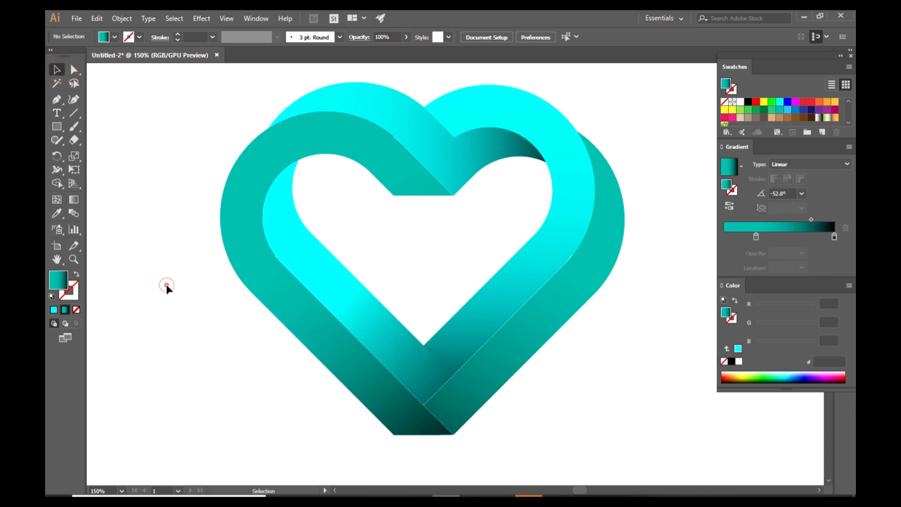
Select the whole heart, enlarge it from two opposite corners, and move it to the right side of the artboard
scroll(157, 267, "down", 5)
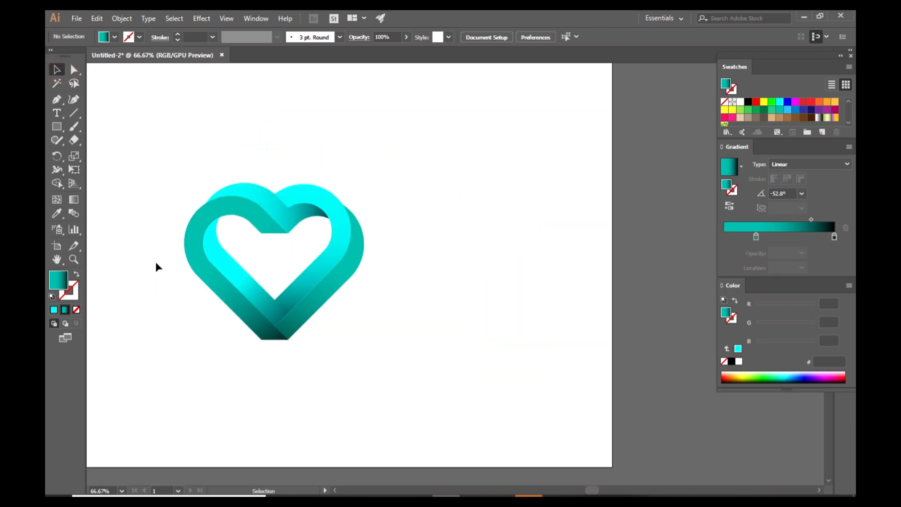
scroll(139, 267, "up", 3)
left_click_drag(594, 490, 583, 489)
left_click_drag(302, 155, 567, 376)
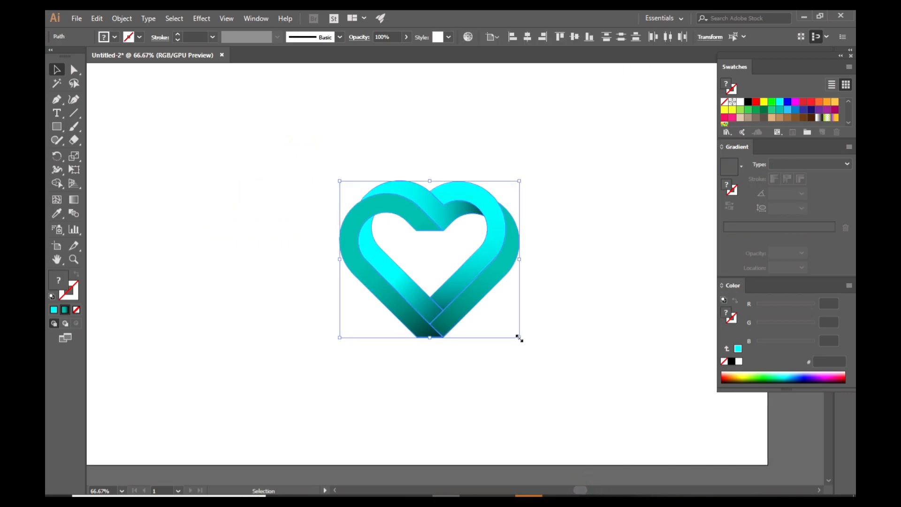
left_click_drag(519, 338, 614, 419)
left_click_drag(340, 180, 279, 124)
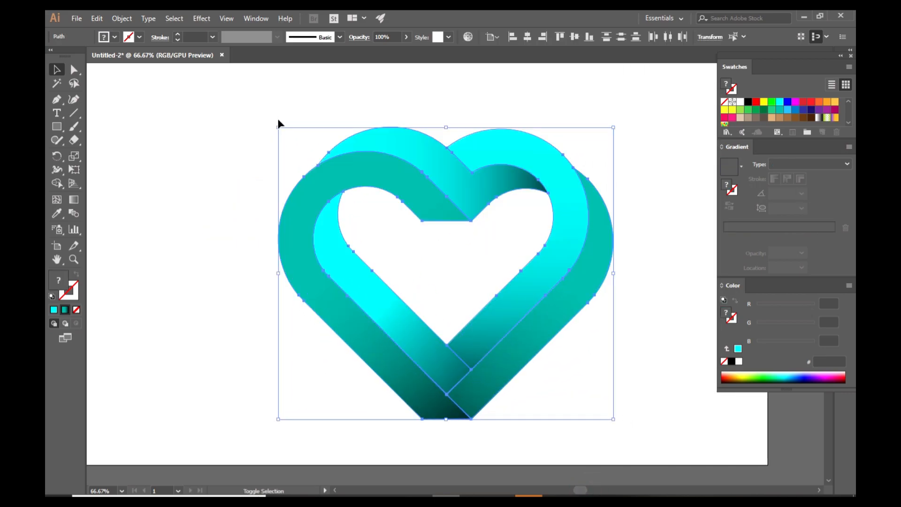
left_click_drag(535, 281, 632, 281)
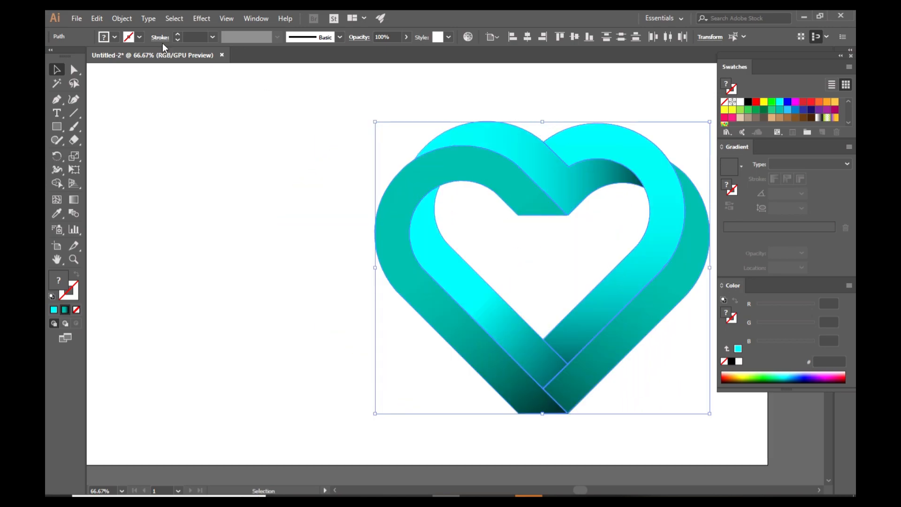
Try to paste a copy of the heart behind the original and move it to the left
left_click(97, 19)
left_click(126, 74)
left_click(97, 18)
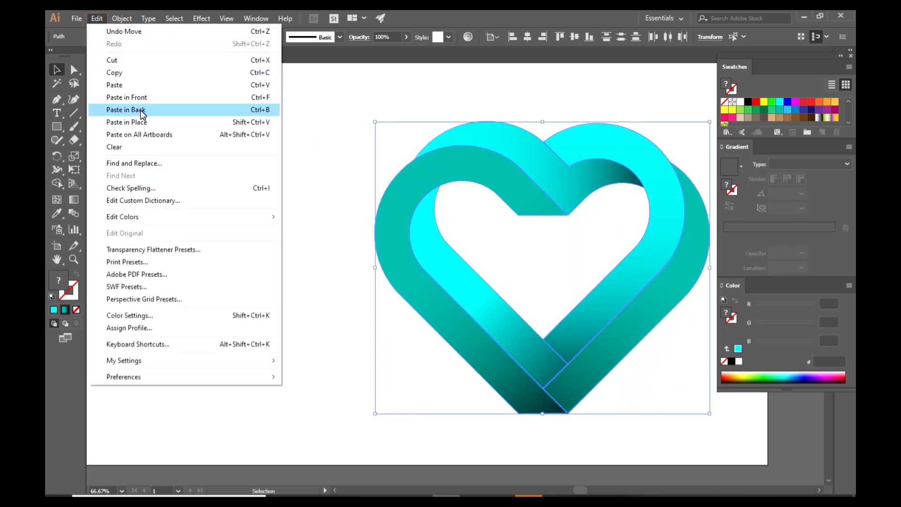
left_click(141, 112)
left_click_drag(483, 307, 369, 293)
key("ctrl+z")
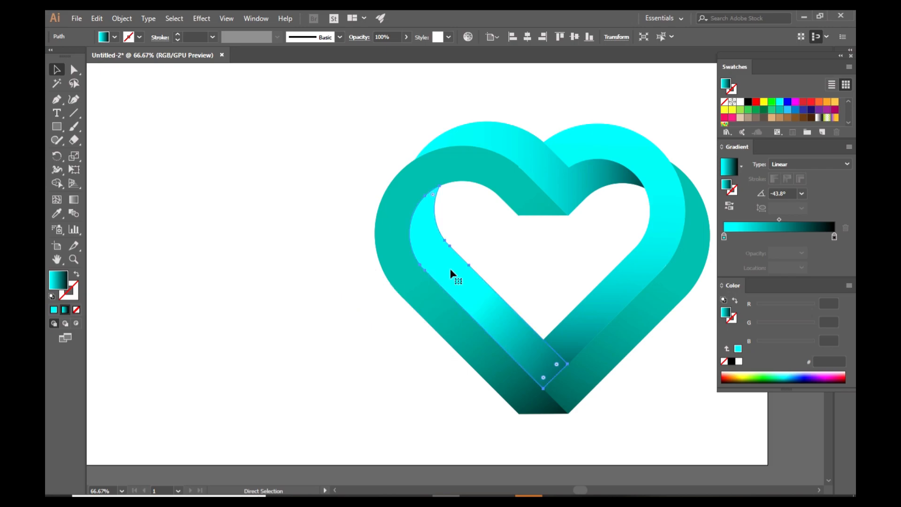
key("v")
left_click_drag(336, 106, 660, 409)
left_click_drag(590, 317, 324, 301)
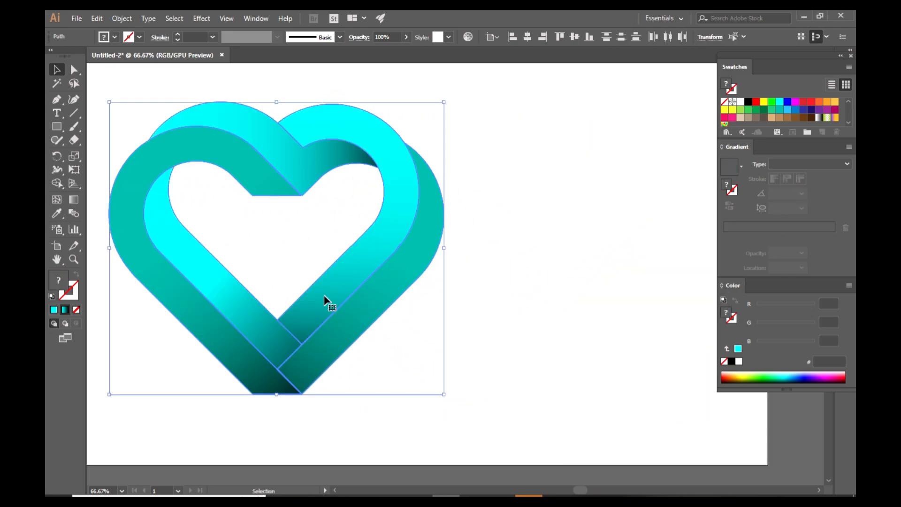
key("ctrl+z")
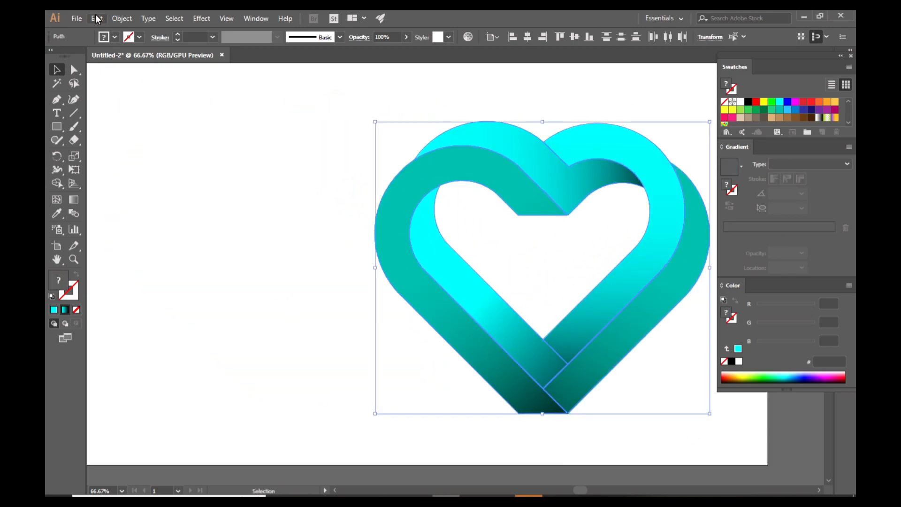
Copy the selected heart, paste it in front, and move the duplicate to the left of the original
left_click(98, 19)
left_click(112, 76)
left_click(97, 18)
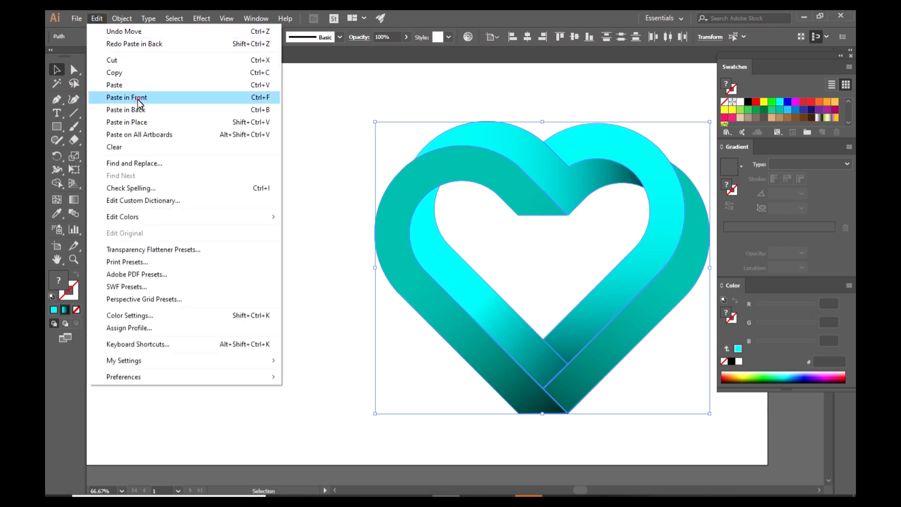
left_click(115, 97)
left_click_drag(526, 344, 132, 313)
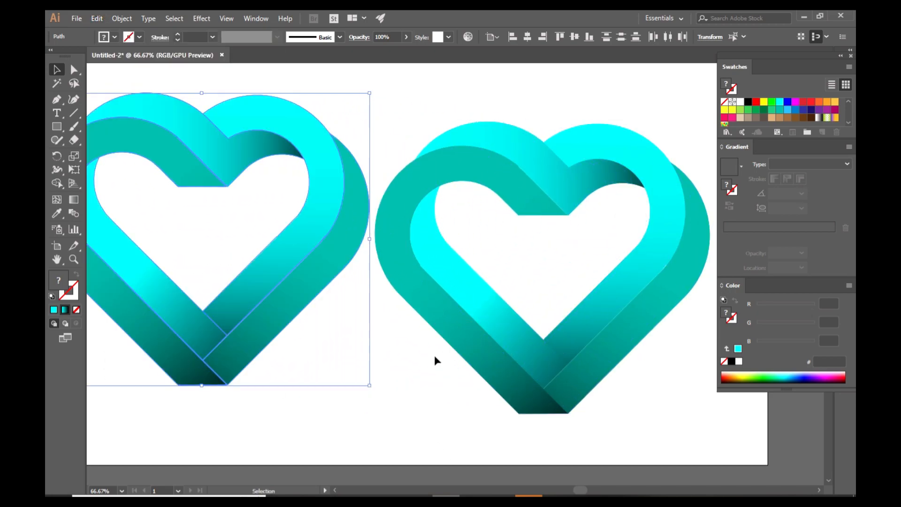
Shift both hearts slightly to the right so they sit side by side within the artboard
scroll(435, 354, "down", 1, "alt")
left_click_drag(429, 147, 618, 415)
left_click_drag(561, 312, 601, 312)
left_click(472, 99)
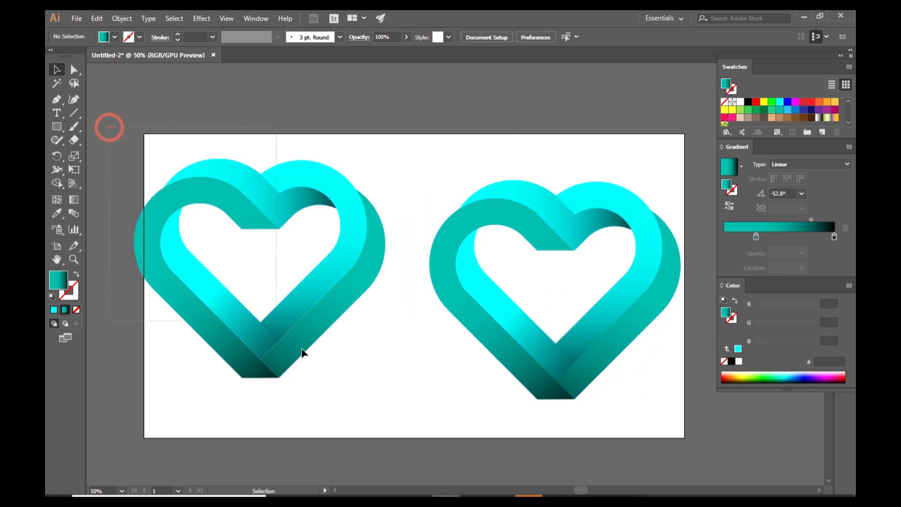
left_click_drag(301, 353, 305, 350)
left_click_drag(315, 278, 338, 277)
Turn the left heart copy into an outline with a 1 pt black stroke and no fill
left_click(115, 37)
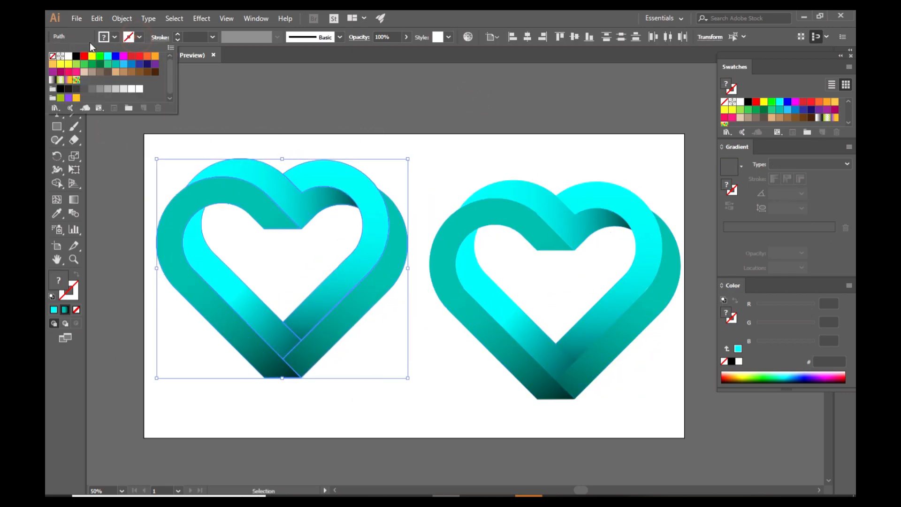
left_click(76, 56)
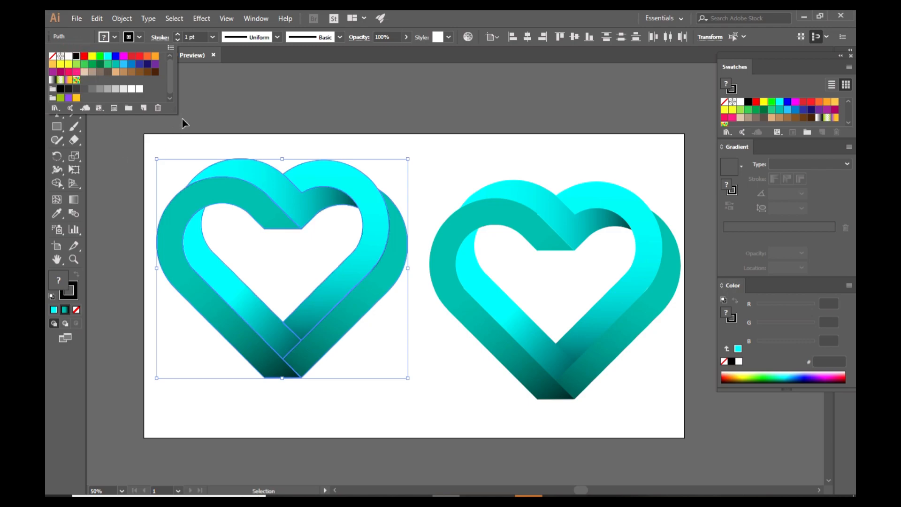
left_click(233, 292)
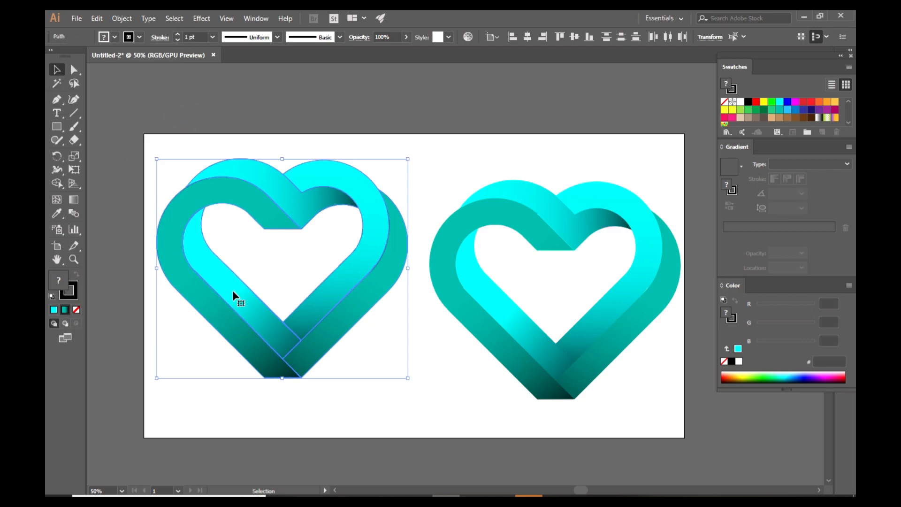
left_click(757, 112)
left_click(115, 37)
left_click(52, 57)
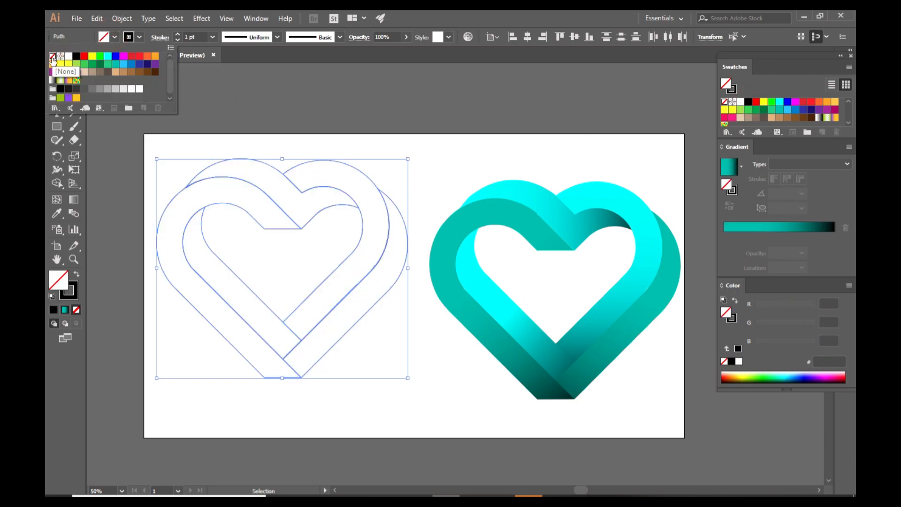
left_click(438, 158)
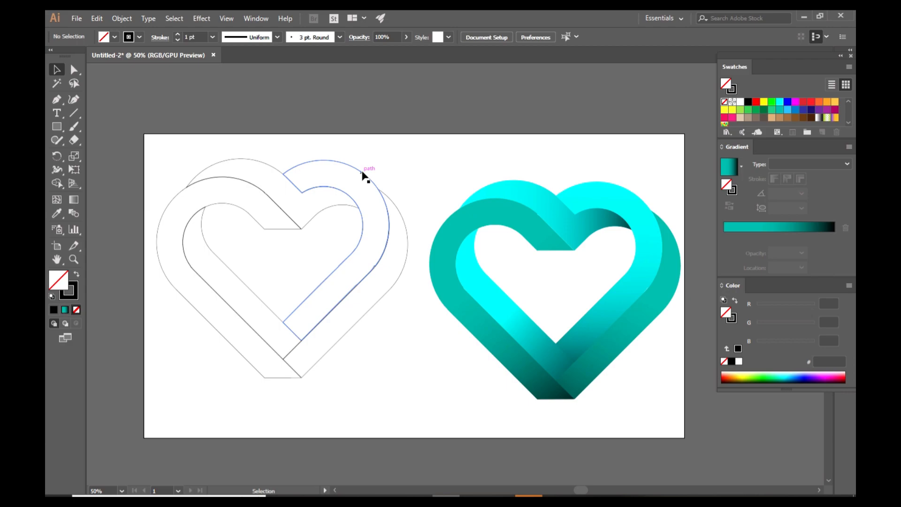
Pull the right inner band out of the outlined heart and delete its outer edge and short upper end segment
left_click_drag(364, 174, 437, 332)
left_click(71, 70)
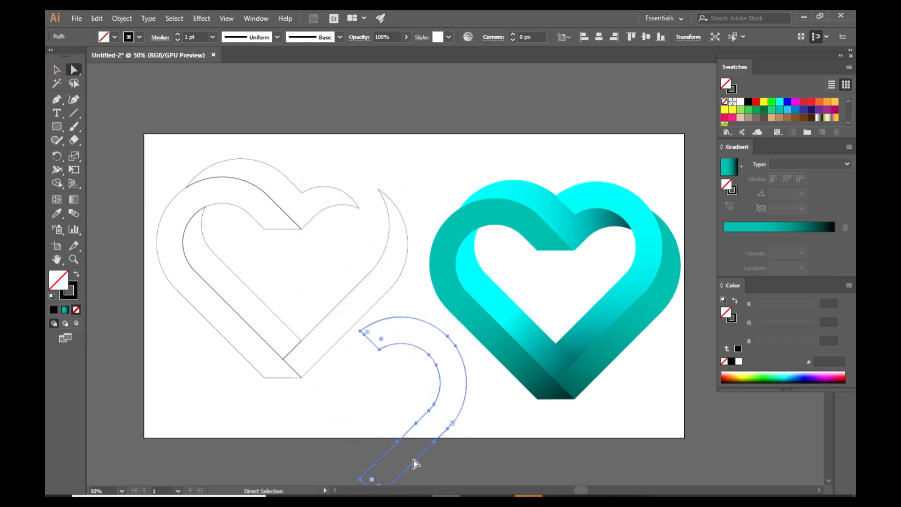
left_click(415, 461)
key("Delete")
left_click(451, 422)
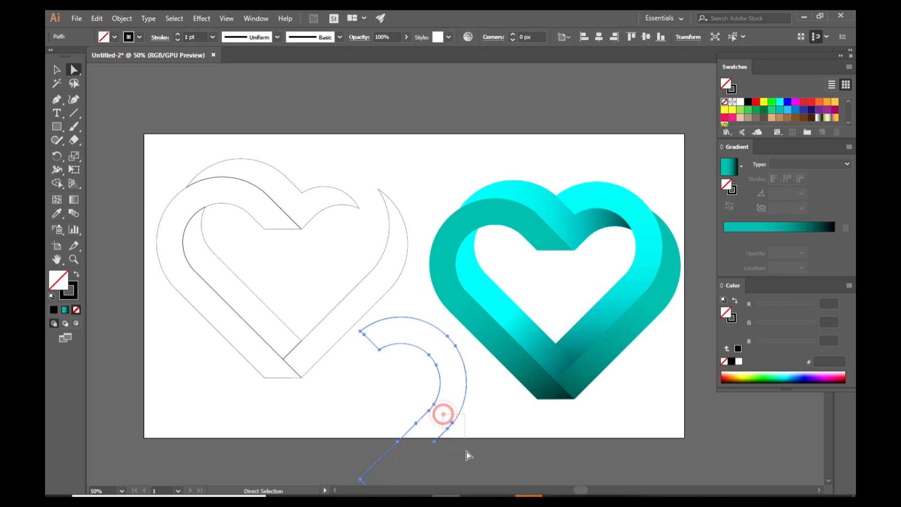
key("Delete")
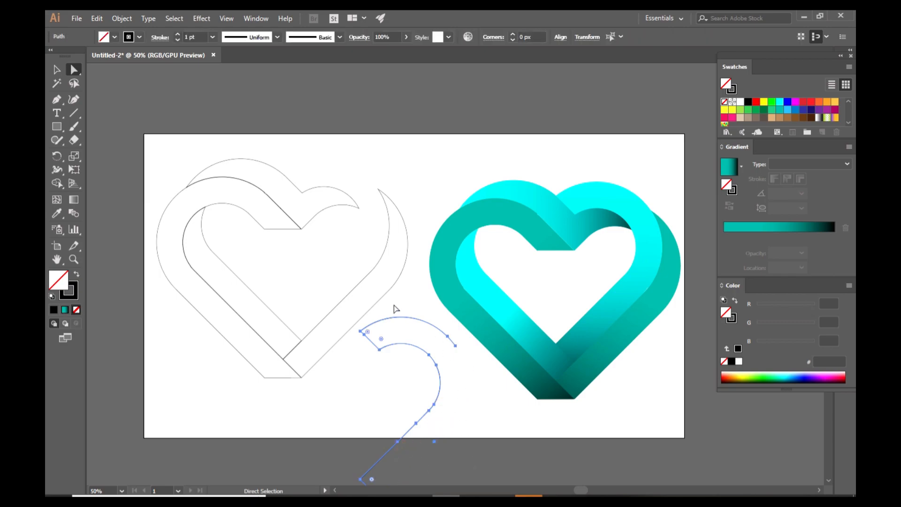
left_click_drag(394, 305, 362, 355)
key("Delete")
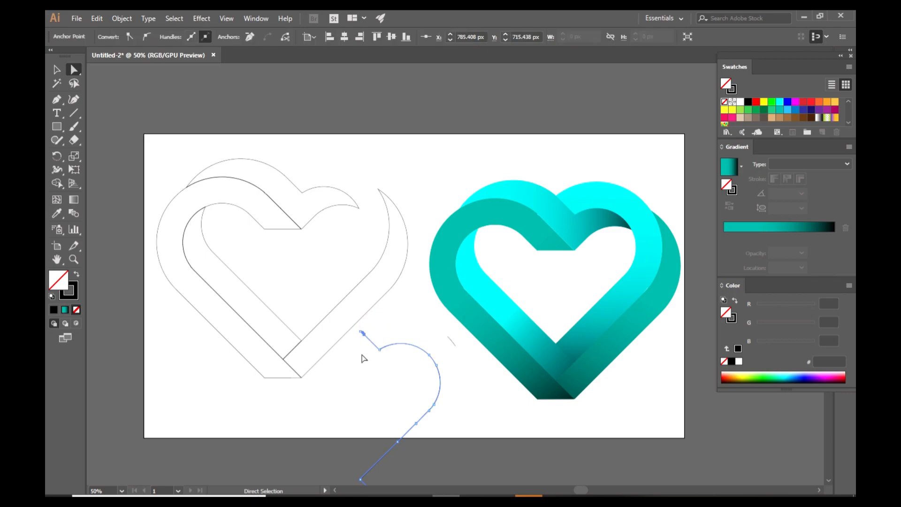
key("Delete")
Delete the stray segments and straight lower edge of the separated band, keeping only the lobe's inner arc
left_click(374, 311)
left_click_drag(426, 324, 459, 350)
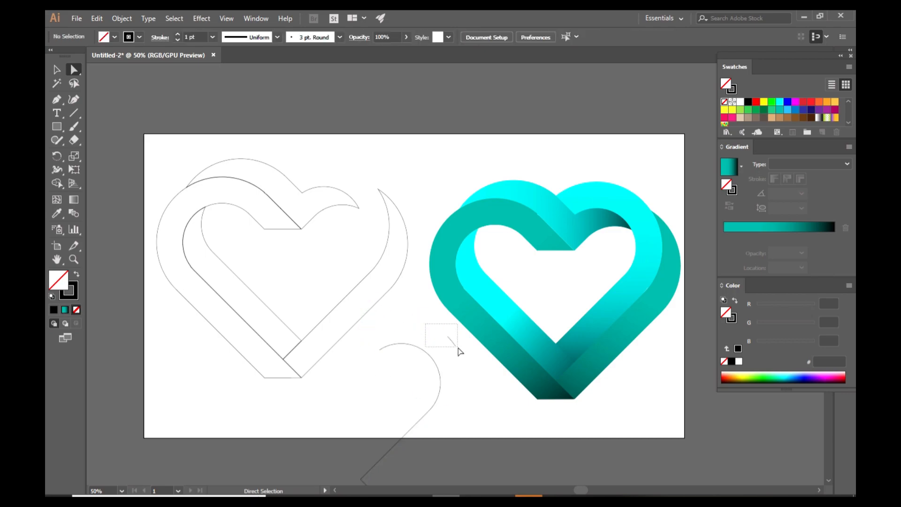
left_click_drag(392, 420, 414, 448)
key("Delete")
left_click_drag(414, 407, 424, 437)
key("Delete")
key("Delete")
scroll(391, 454, "down", 3)
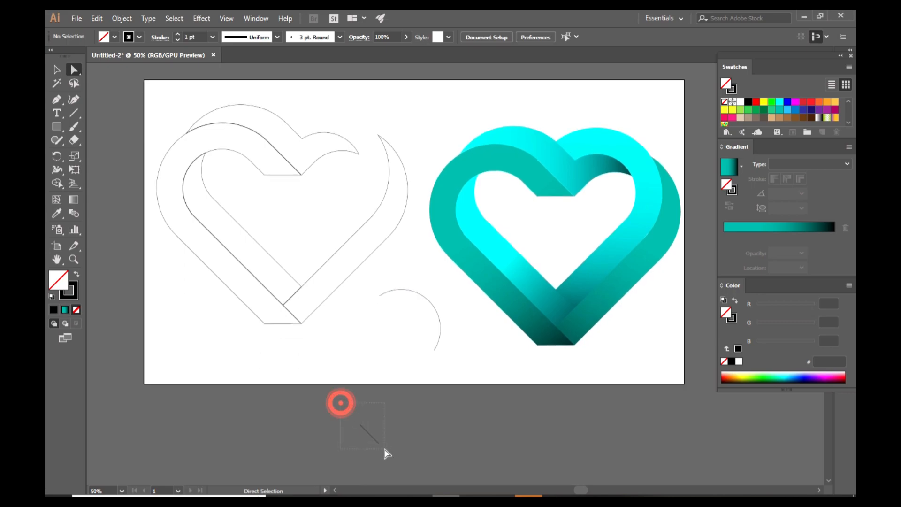
Move the remaining arc onto the inner edge of the shaded heart's right lobe
key("v")
left_click_drag(427, 295, 593, 173)
scroll(634, 148, "up", 2)
left_click(642, 145)
left_click(587, 168)
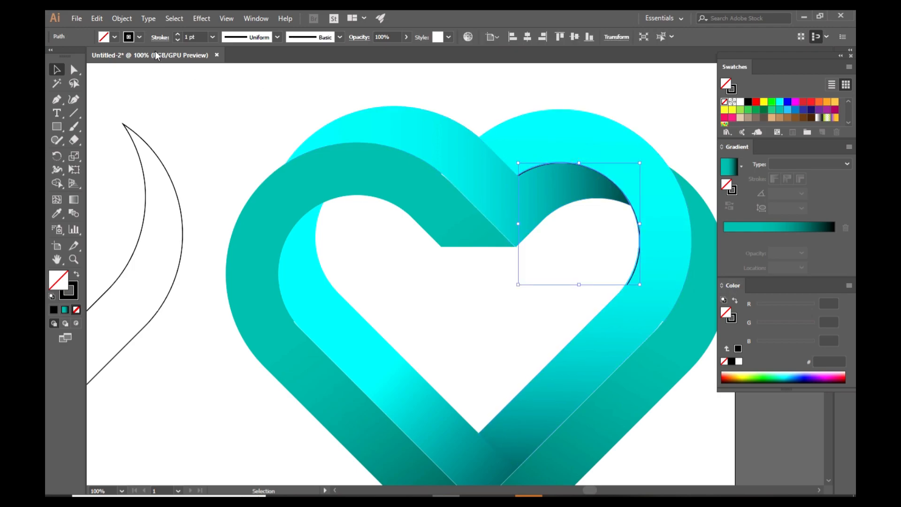
Trim the lower part off the arc, keeping only its upper curve
left_click(72, 69)
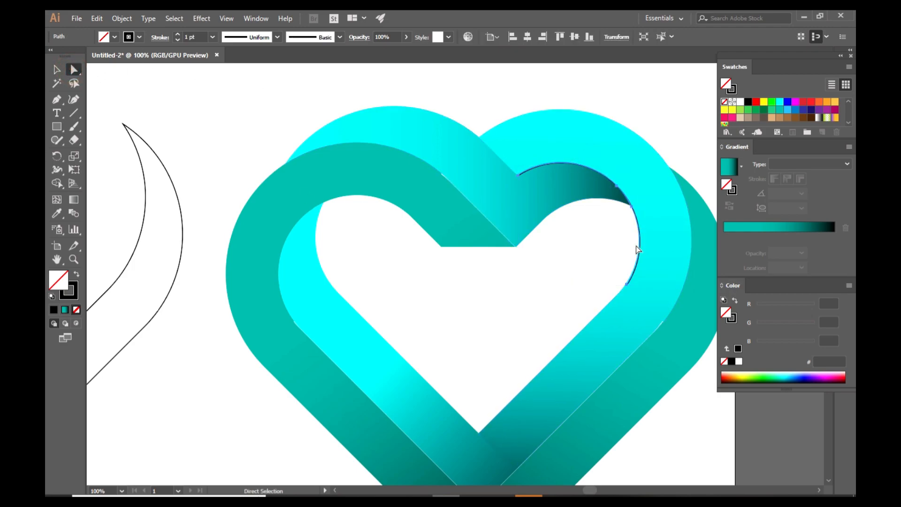
key("Delete")
key("ctrl+z")
left_click_drag(626, 198, 480, 362)
key("Delete")
key("Delete")
left_click_drag(399, 238, 541, 235)
key("ctrl+z")
Fit the trimmed arc along the right lobe's inner edge and give its stroke the elliptical tapered width profile
left_click(57, 71)
left_click_drag(399, 237, 568, 168)
left_click(562, 231)
left_click(556, 267)
scroll(616, 138, "up", 3)
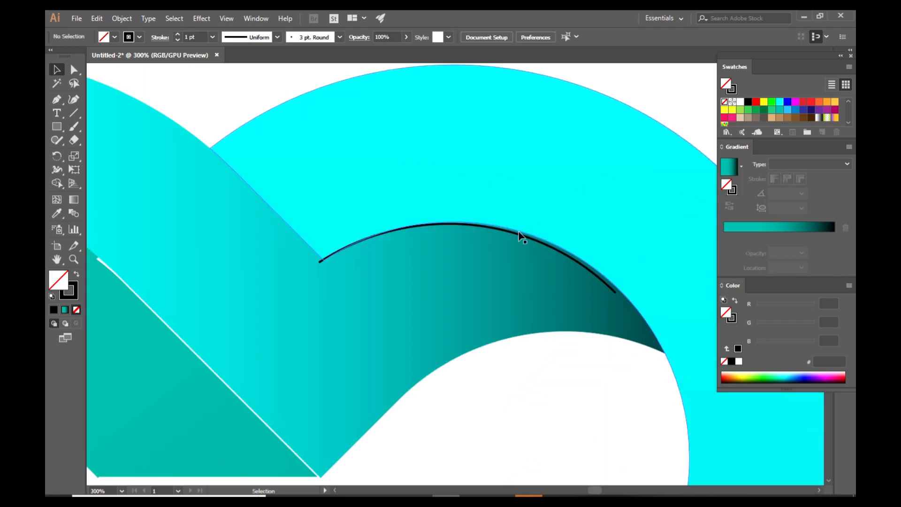
mouse_move(499, 227)
left_mouse_down()
mouse_move(521, 216)
mouse_move(502, 227)
left_mouse_up()
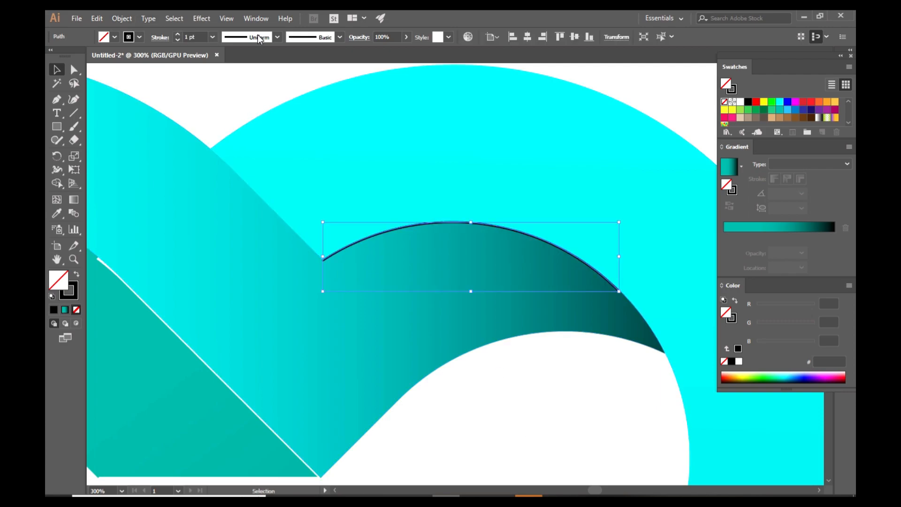
left_click(278, 37)
left_click(245, 68)
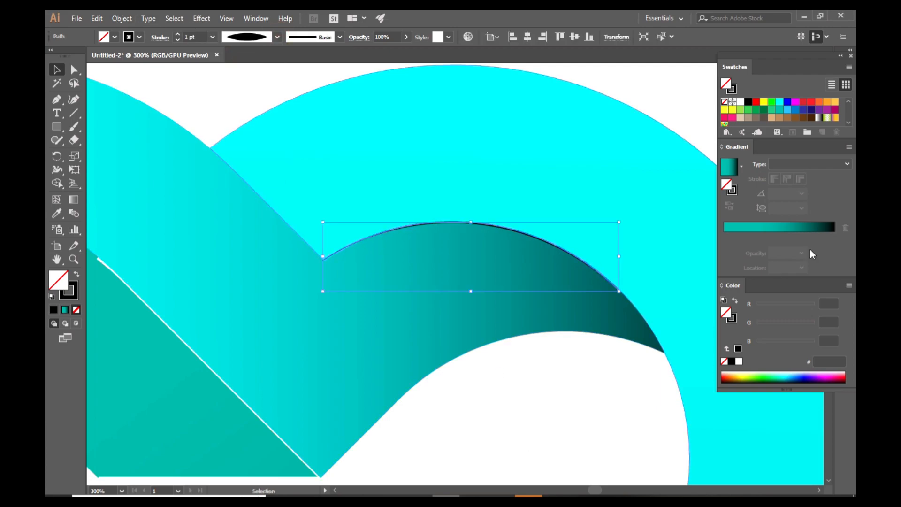
left_click(740, 102)
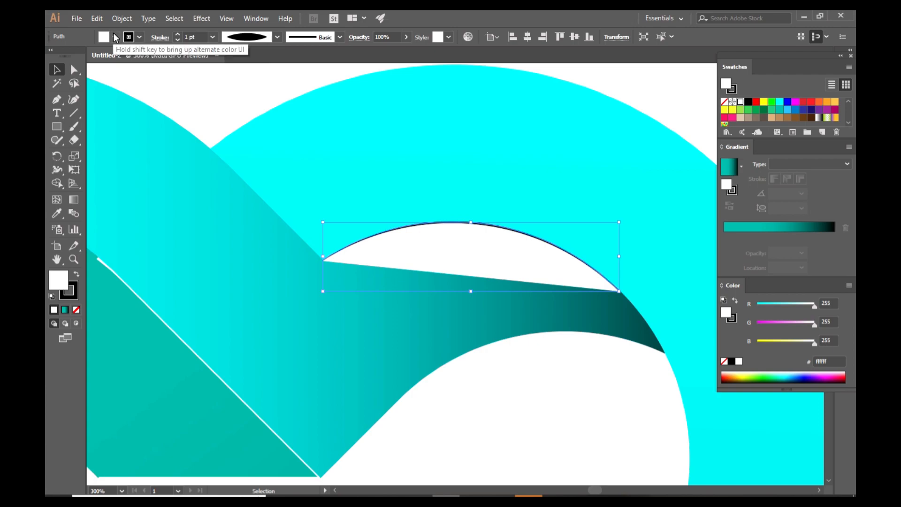
left_click(115, 38)
left_click(57, 76)
Expand the tapered arc's appearance and fill the expanded shape with white
left_click(122, 18)
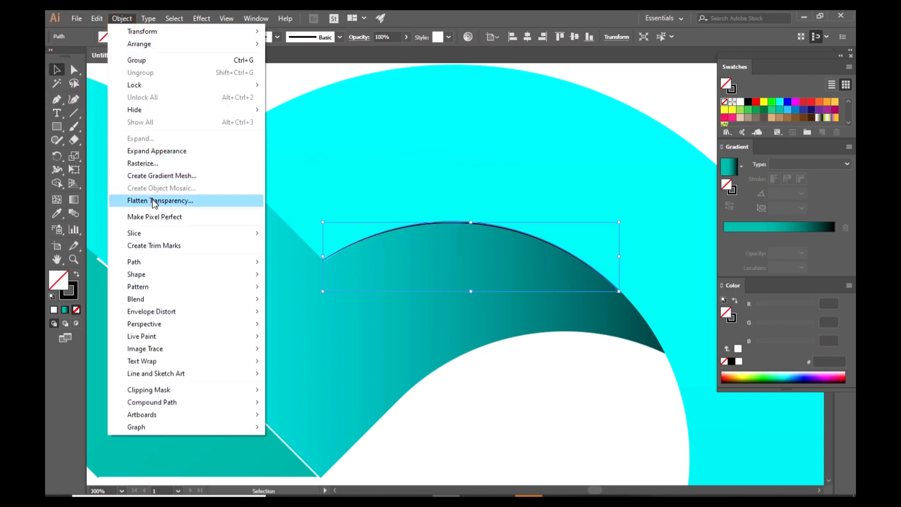
left_click(150, 151)
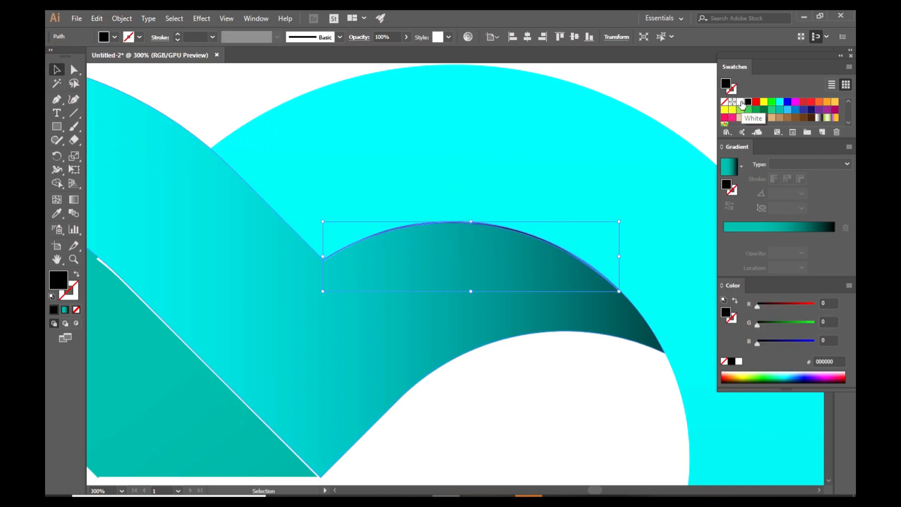
left_click(570, 392)
Move the left band's outline out of the outlined heart to the empty area beneath it
scroll(570, 392, "down", 4)
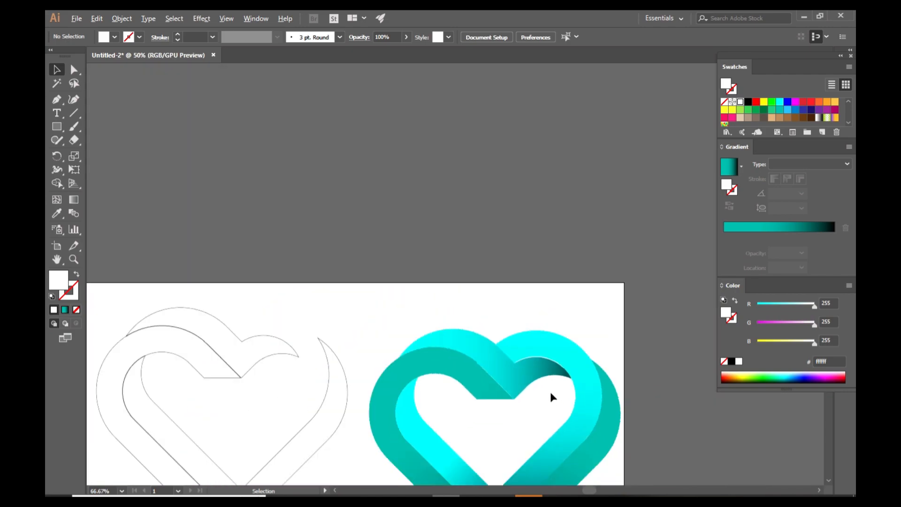
scroll(550, 391, "up", 1)
scroll(549, 381, "down", 4)
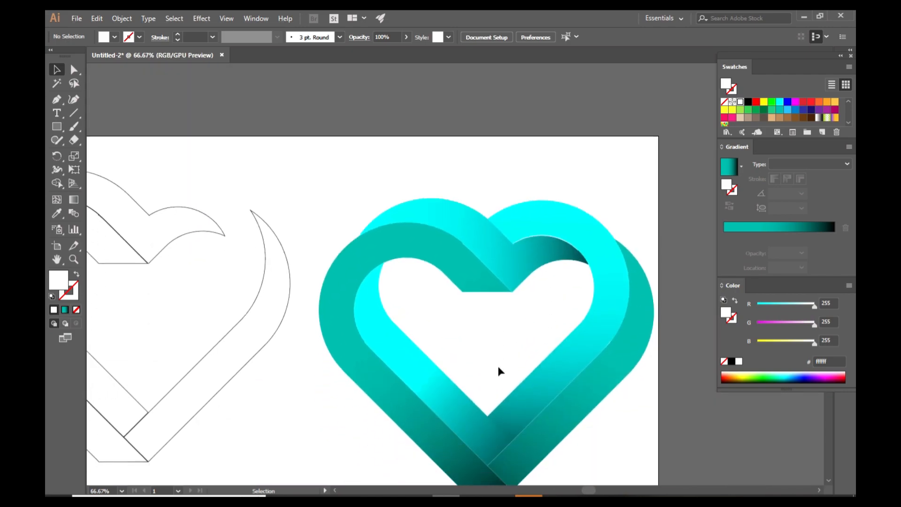
scroll(499, 371, "down", 1)
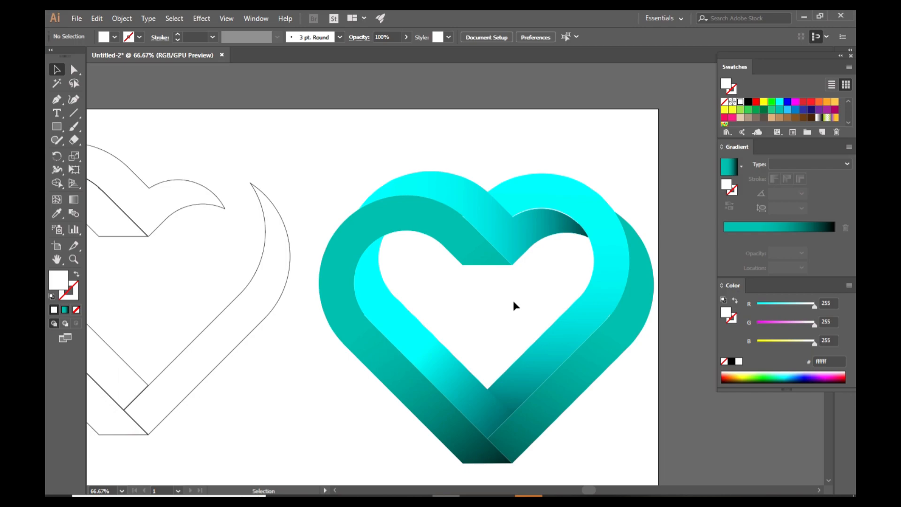
scroll(510, 303, "up", 1)
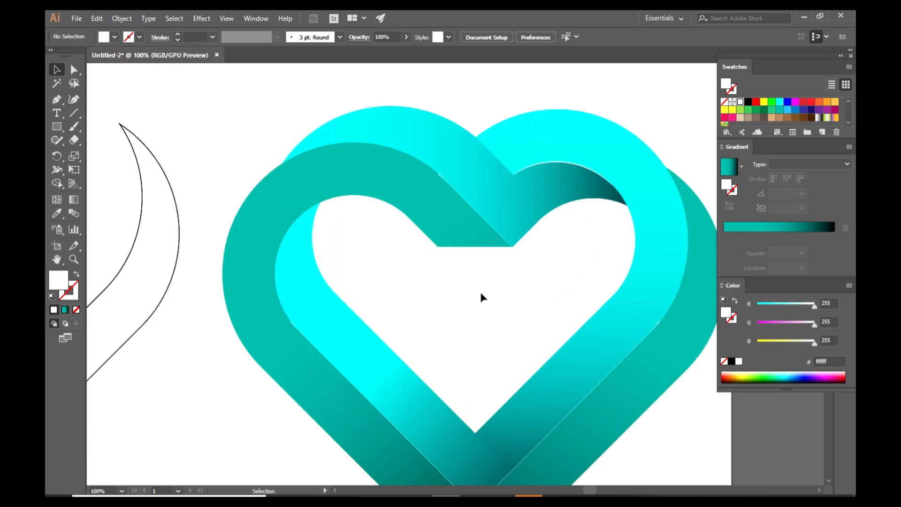
scroll(482, 297, "down", 2)
left_click(179, 206)
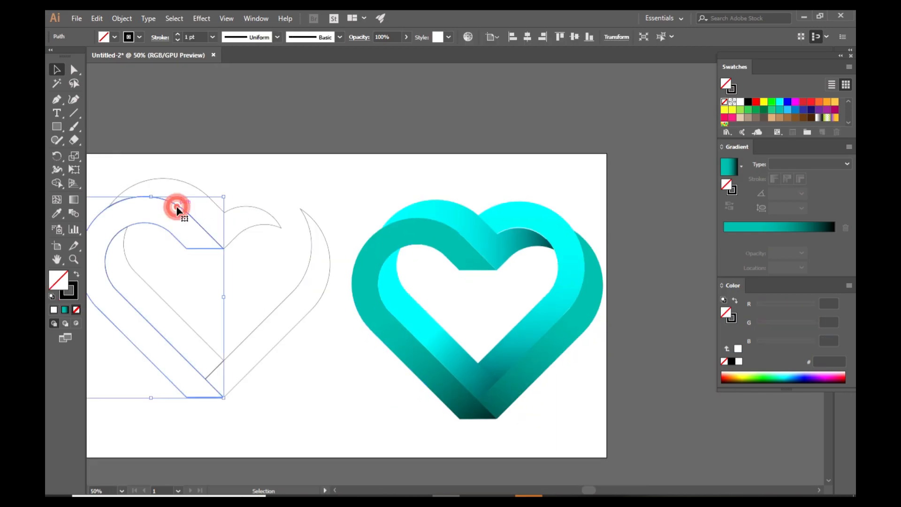
left_click_drag(178, 206, 362, 384)
Delete the short end edge at the hook and the left bend of the inner curve from the moved band outline
left_click(73, 69)
left_click_drag(287, 398, 384, 422)
scroll(375, 421, "down", 5)
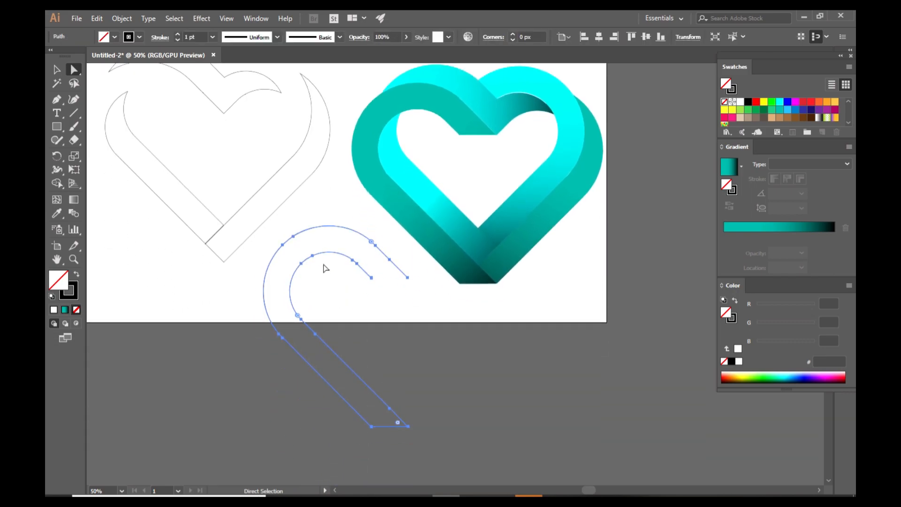
left_click_drag(314, 314, 332, 322)
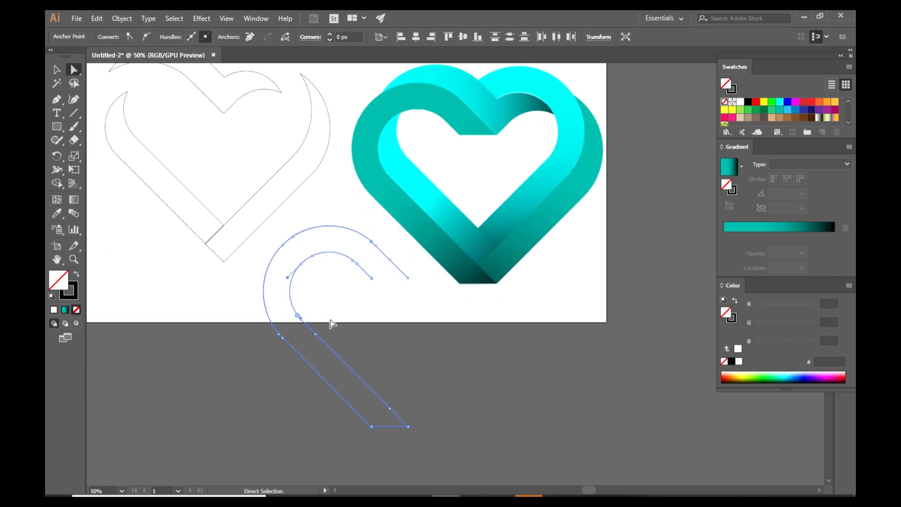
key("Delete")
key("Delete")
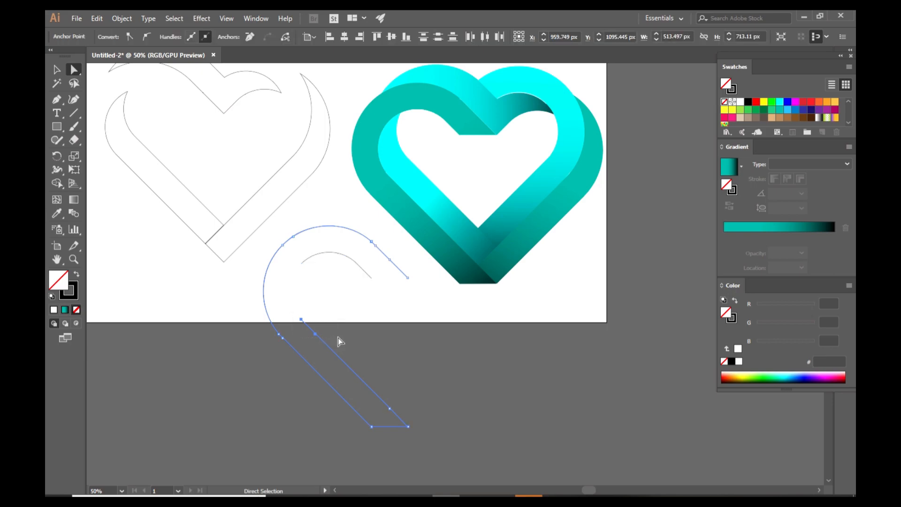
Remove the band outline's inner straight edge, bottom edge and outer diagonal edge, keeping the outer curve
left_click_drag(381, 396, 408, 459)
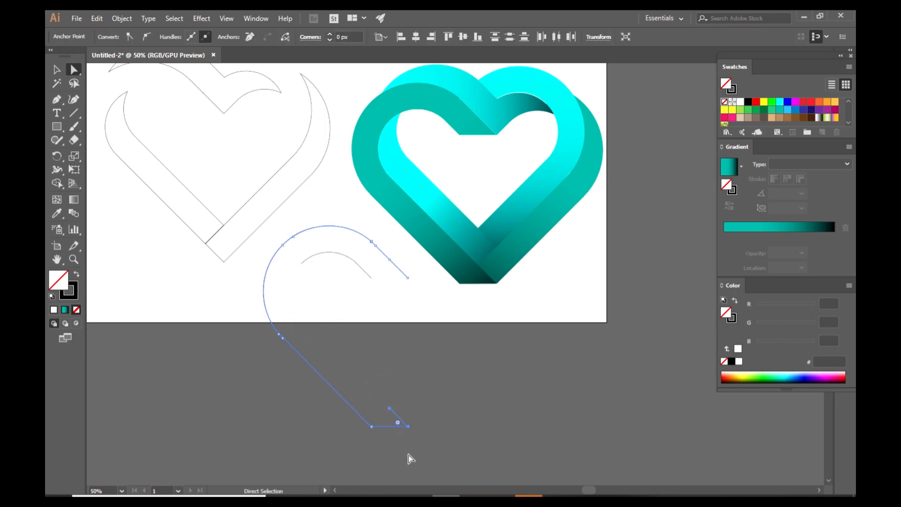
key("Delete")
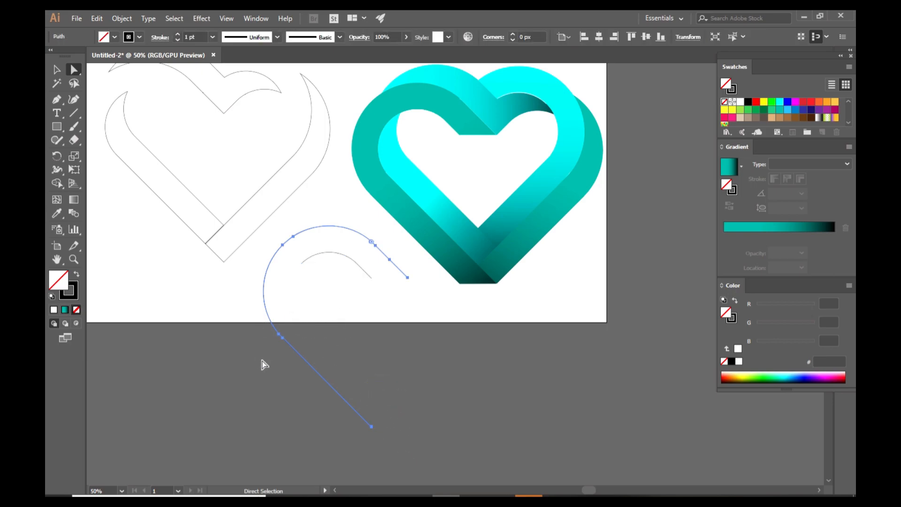
key("Delete")
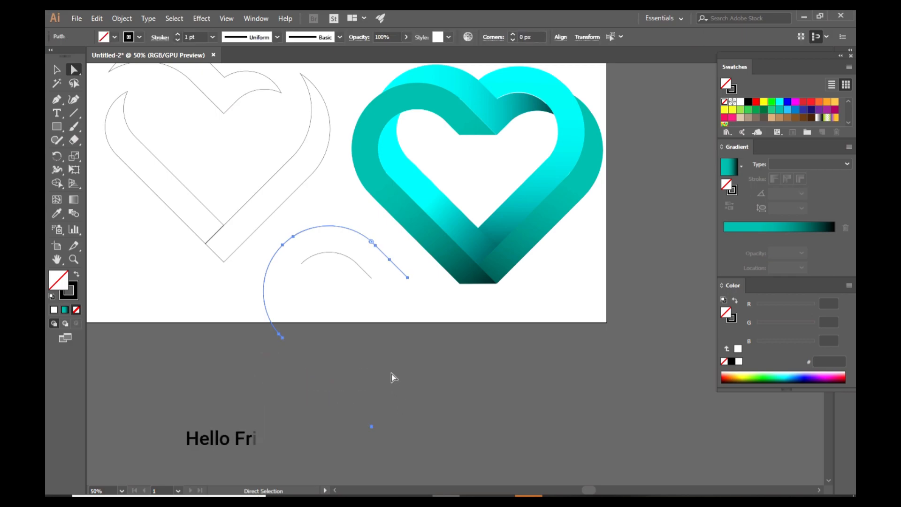
Delete the leftover inner arc and its stray segment and anchor point, leaving only the outer curve
left_click_drag(303, 247, 363, 287)
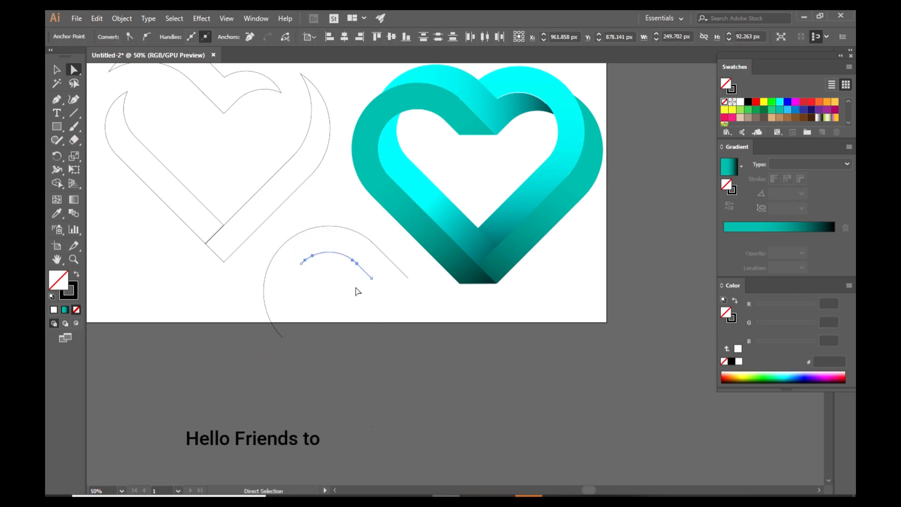
key("Delete")
left_click(292, 254)
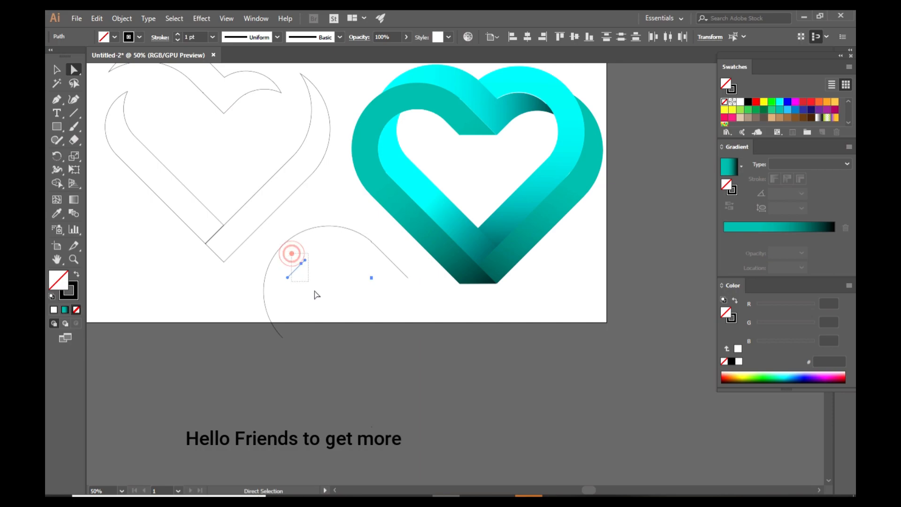
key("Delete")
left_click_drag(347, 258, 380, 315)
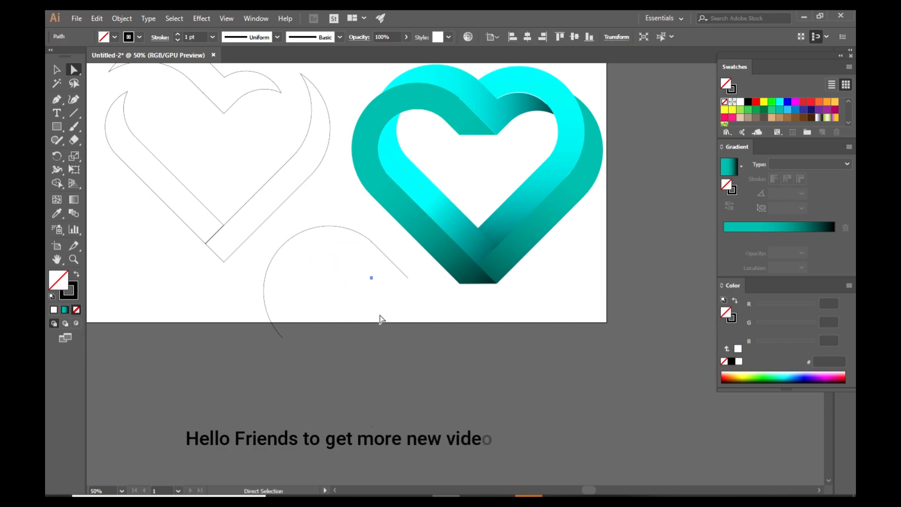
key("Delete")
Move the remaining outer curve onto the outer edge of the shaded heart's left teal lobe and deselect it
left_click(56, 71)
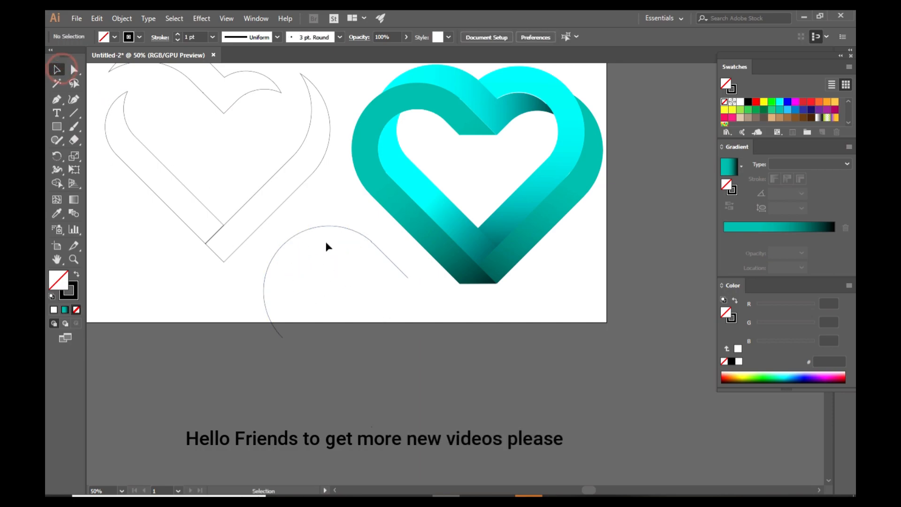
left_click(322, 228)
left_click_drag(322, 228, 410, 86)
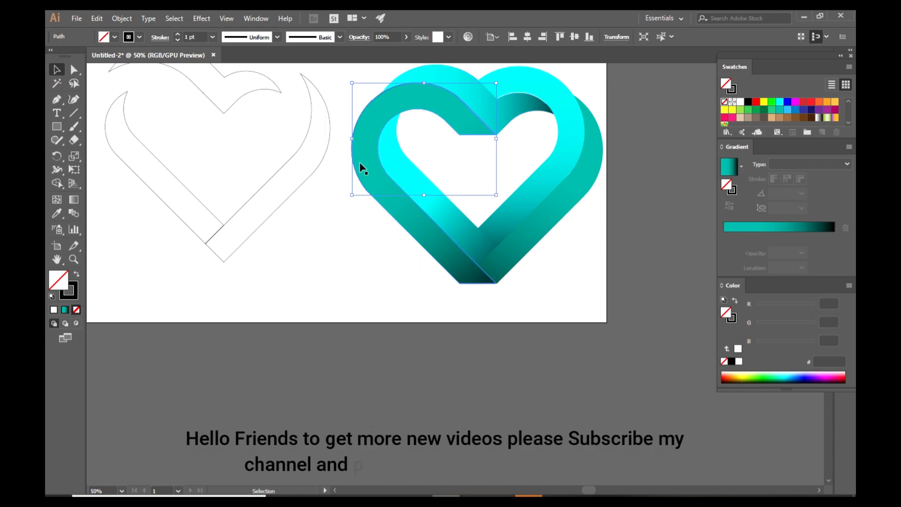
left_click(346, 240)
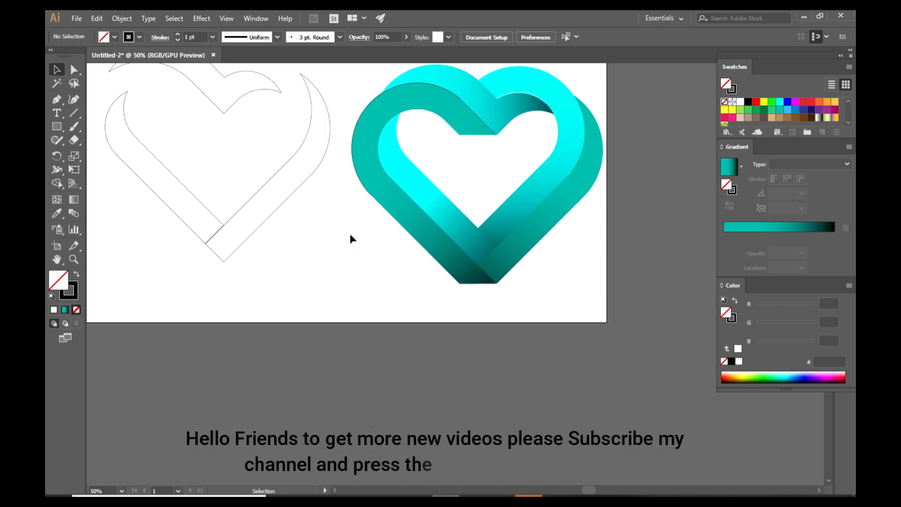
scroll(417, 123, "up", 2)
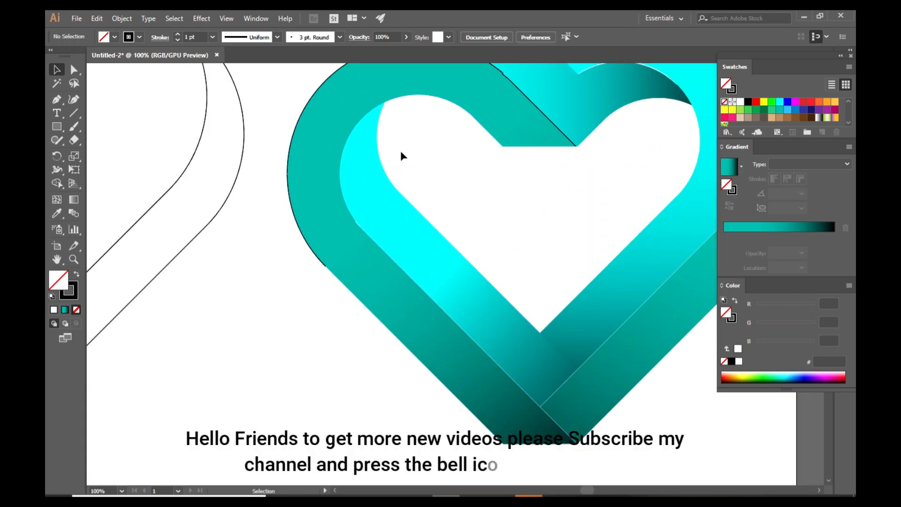
scroll(401, 151, "up", 5)
scroll(402, 155, "up", 3)
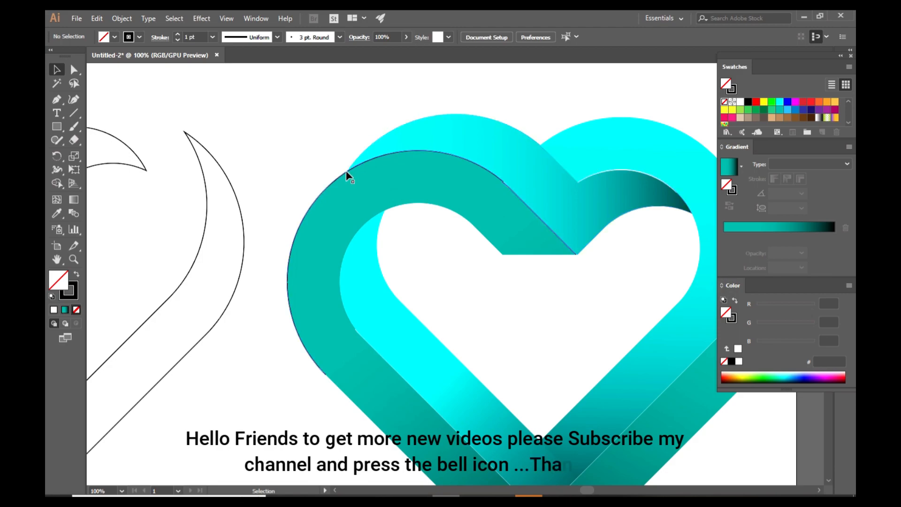